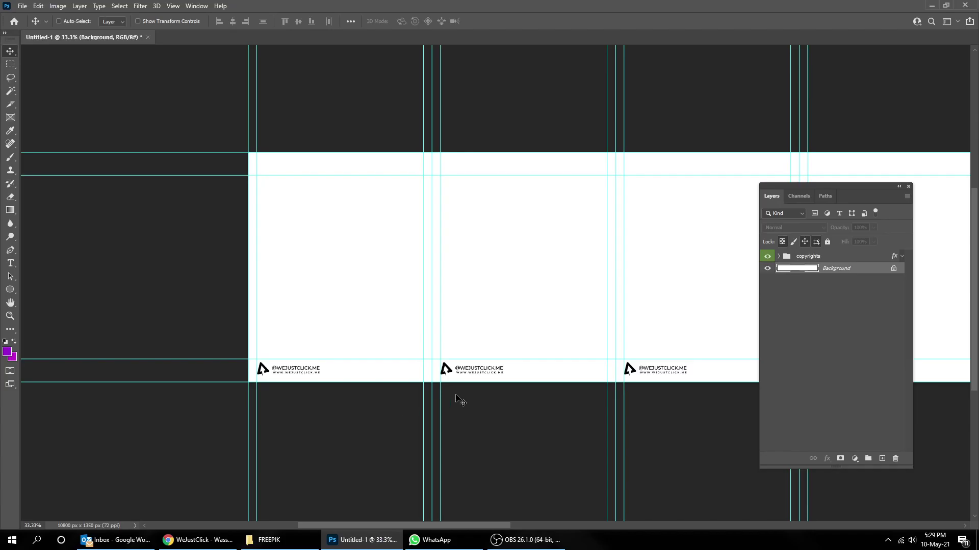
Step: Place the business-man-with-umbrella-classic-suit-full-growth photo from the FREEPIK folder and move it to the start of the carousel canvas
left_click_drag(588, 305, 453, 281)
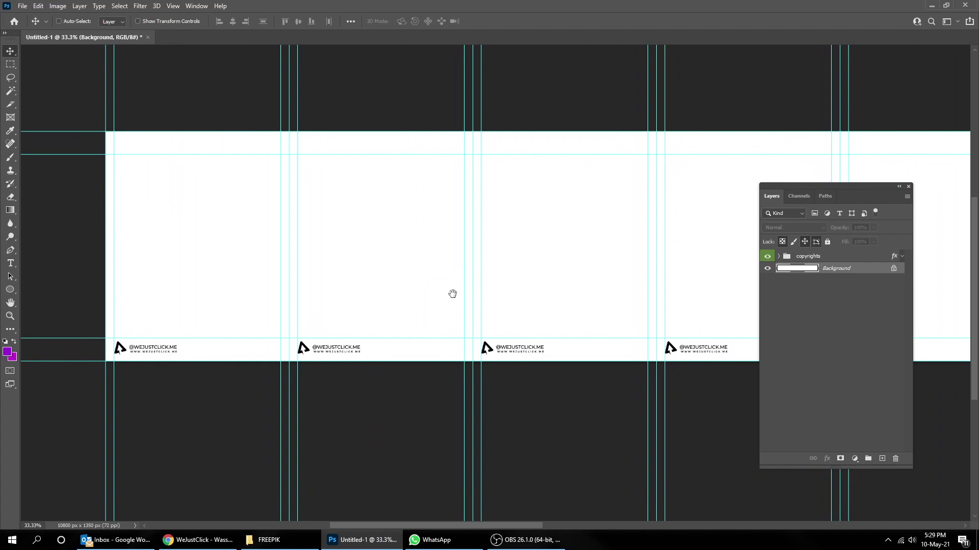
left_click(269, 539)
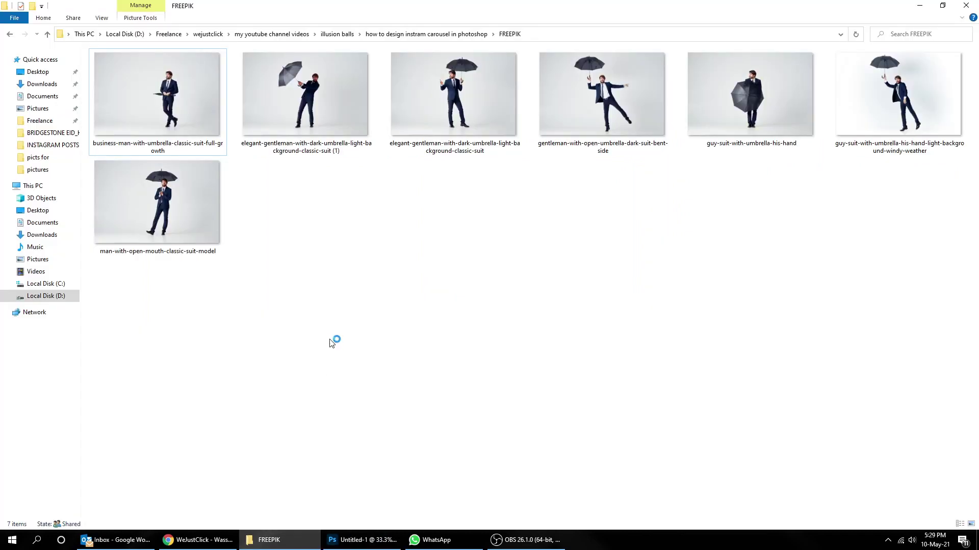
left_click_drag(203, 116, 339, 324)
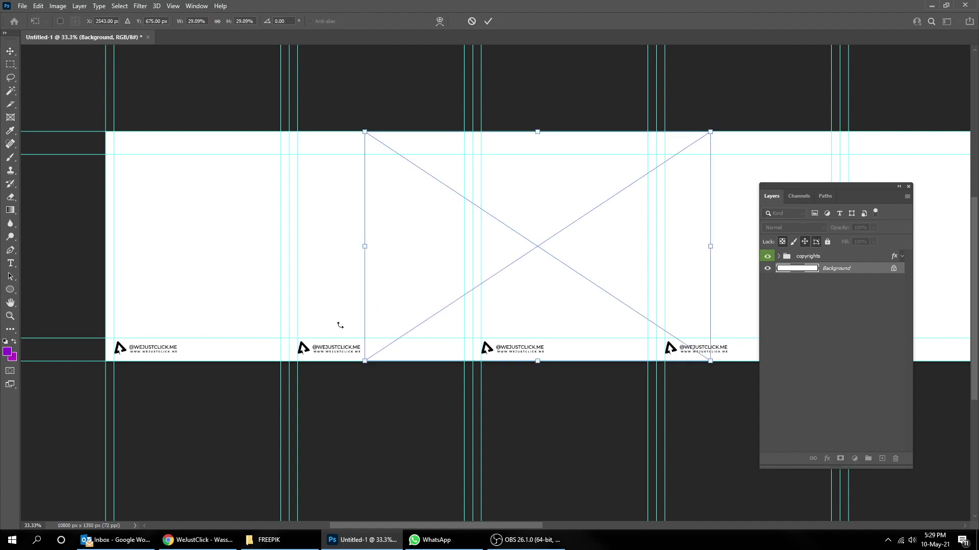
key("Return")
left_click_drag(535, 280, 258, 273)
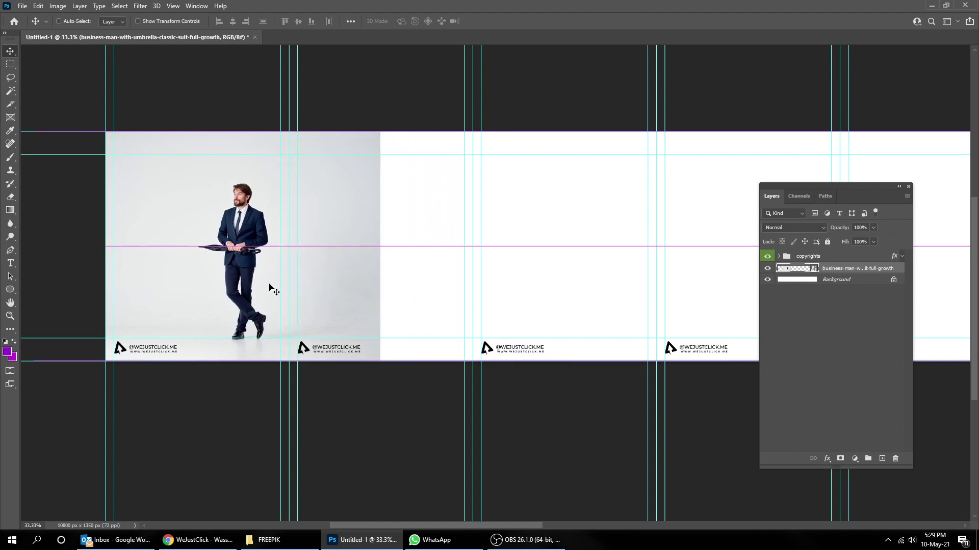
Step: Place elegant-gentleman-with-dark-umbrella-light-background-classic-suit from the FREEPIK folder and shift it left so it overlaps the first photo
left_click(269, 539)
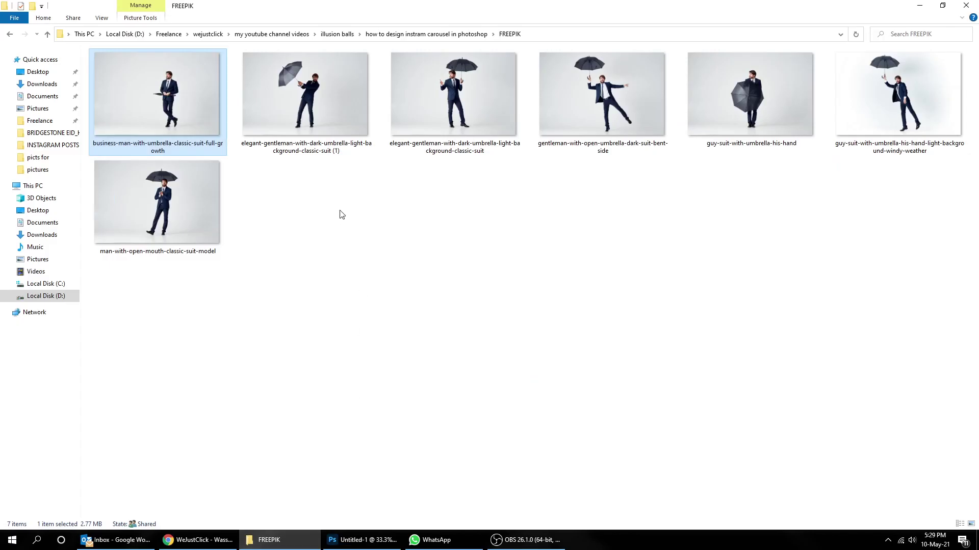
left_click_drag(443, 119, 384, 290)
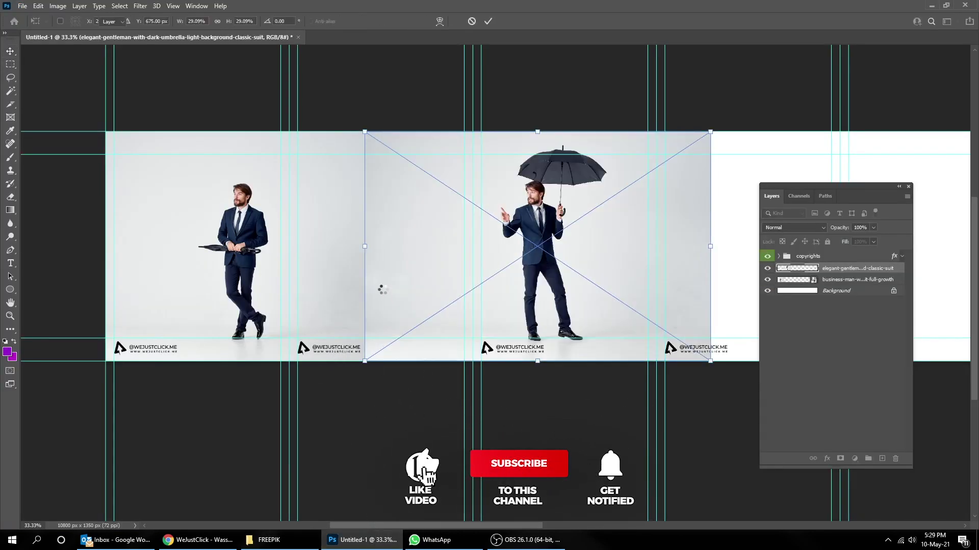
key("Return")
left_click_drag(564, 304, 447, 309)
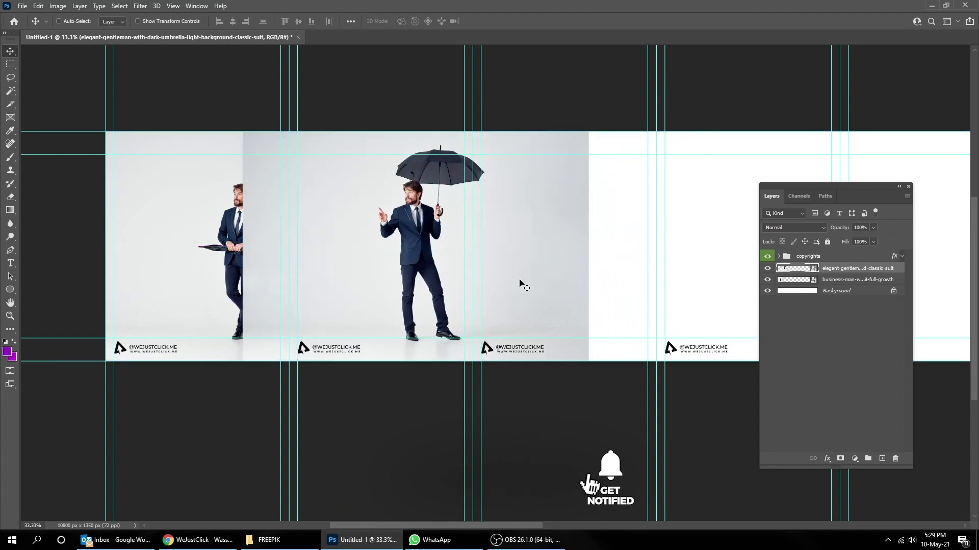
Step: Set the Gradient tool to the black-to-white preset from the Basics group
key("g")
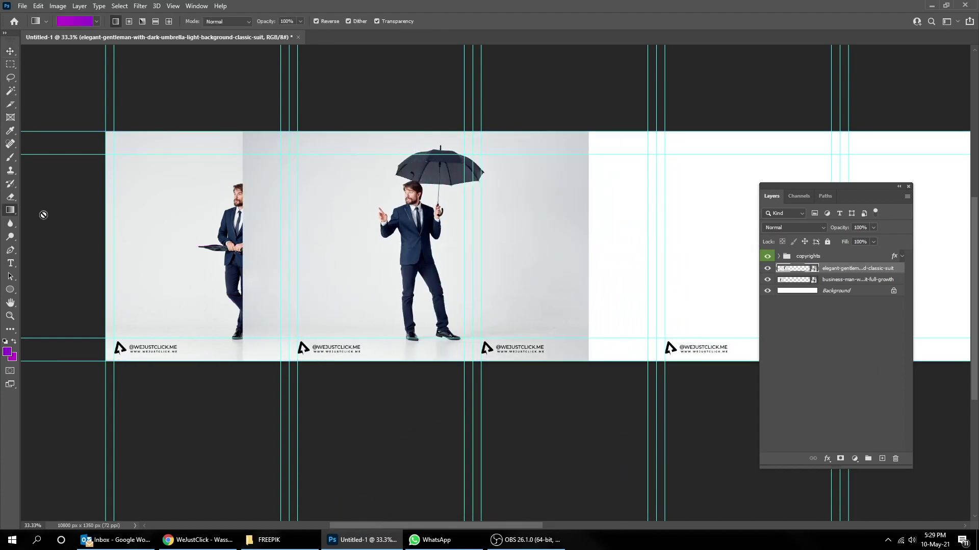
left_click(66, 22)
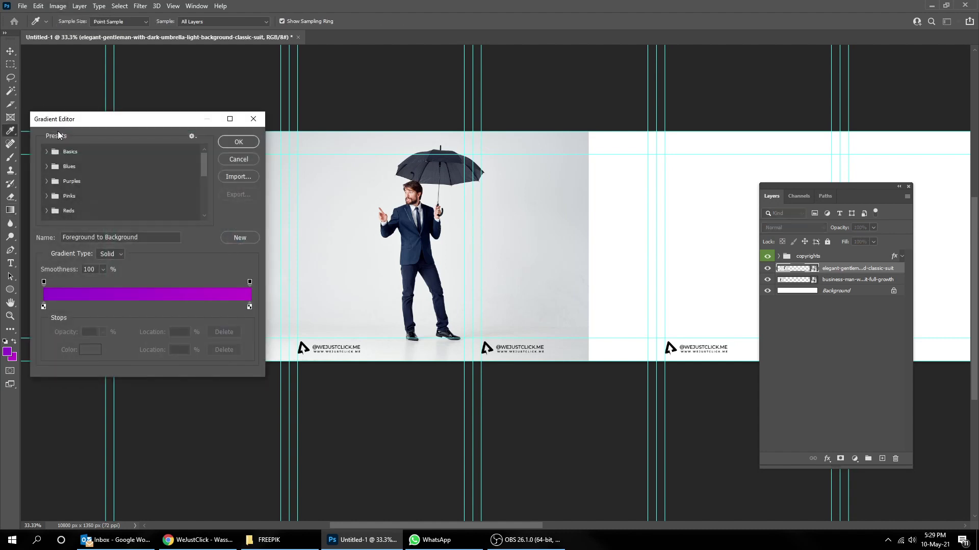
left_click(47, 152)
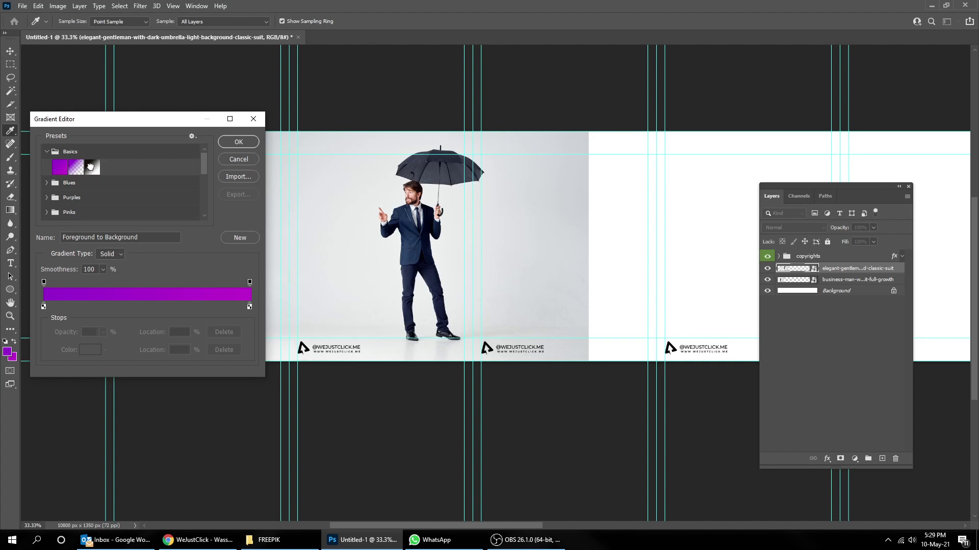
left_click(92, 167)
left_click(230, 145)
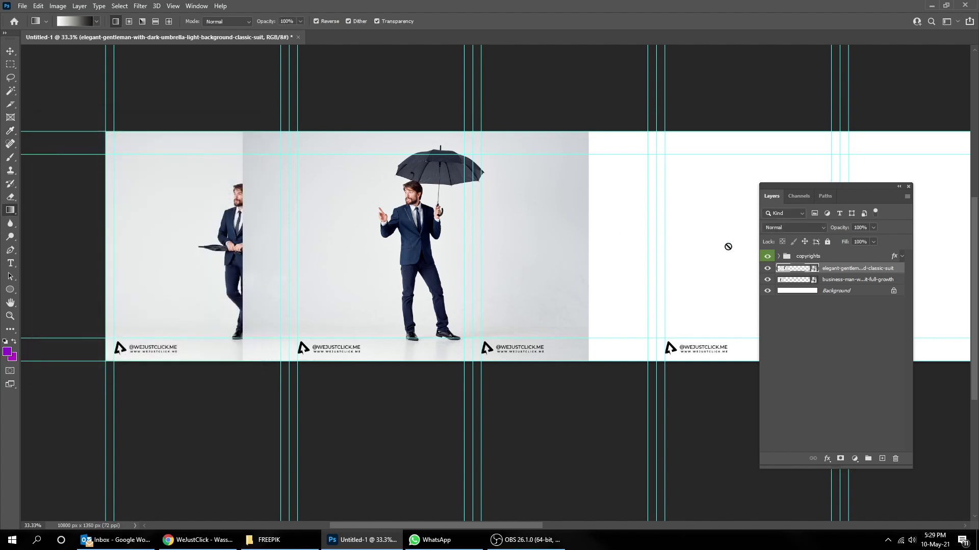
Step: Add a layer mask to the second photo and blend its left edge into the first photo with a short horizontal gradient
left_click_drag(876, 193, 769, 159)
left_click(734, 425)
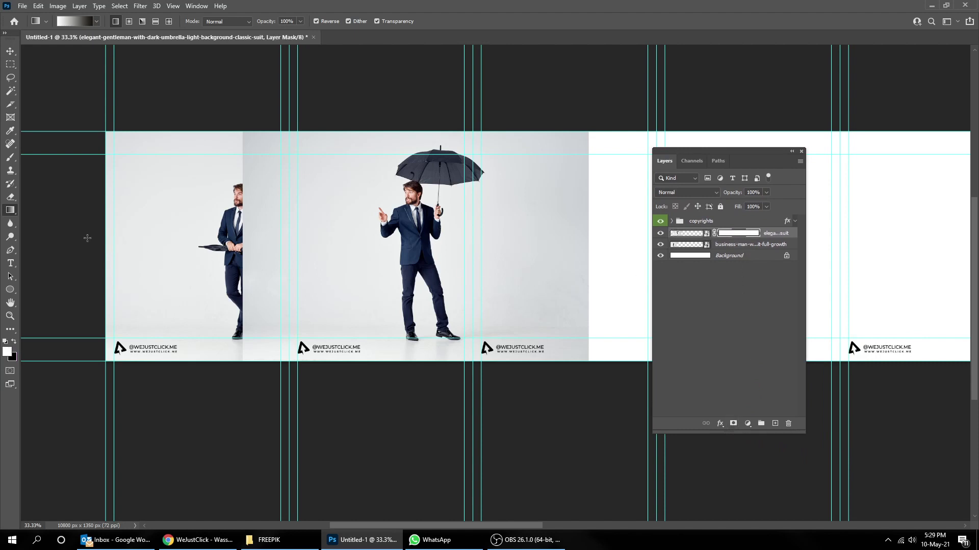
left_click_drag(305, 260, 255, 261)
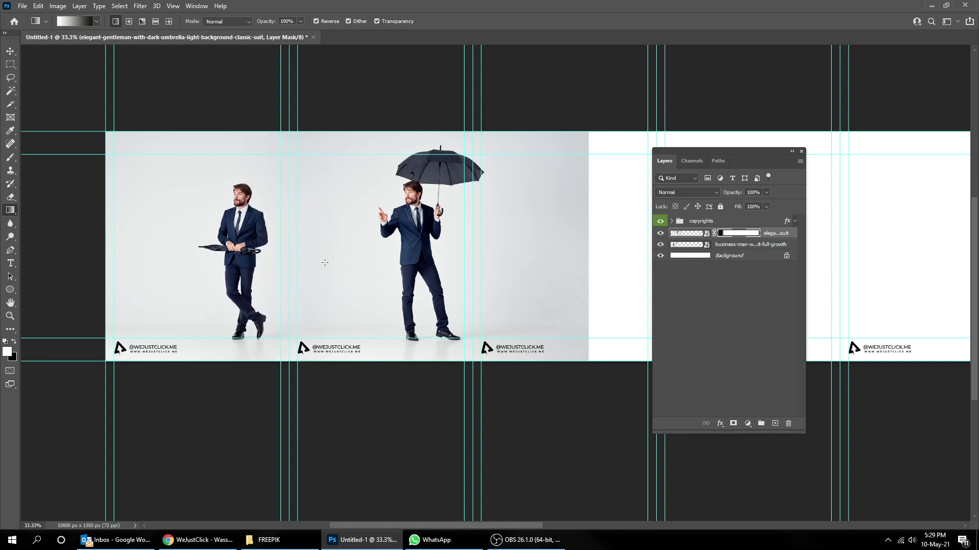
Step: Nudge the second photo slightly left toward the first man, checking the composition with the guides hidden
key("v")
left_click_drag(423, 285, 417, 286)
key("ctrl+semicolon")
key("ctrl+semicolon")
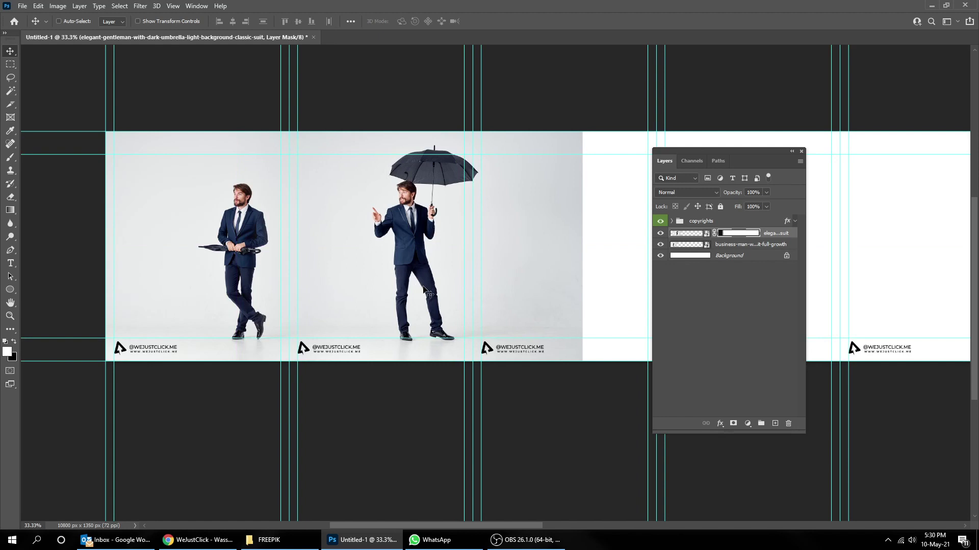
scroll(546, 271, "right", 1)
mouse_move(384, 256)
left_mouse_down()
mouse_move(403, 257)
mouse_move(374, 255)
left_mouse_up()
Step: Place gentleman-with-open-umbrella-dark-suit-bent-side from the FREEPIK folder so it overlaps the right side of the second photo
left_click_drag(489, 249, 363, 251)
key("ctrl+plus")
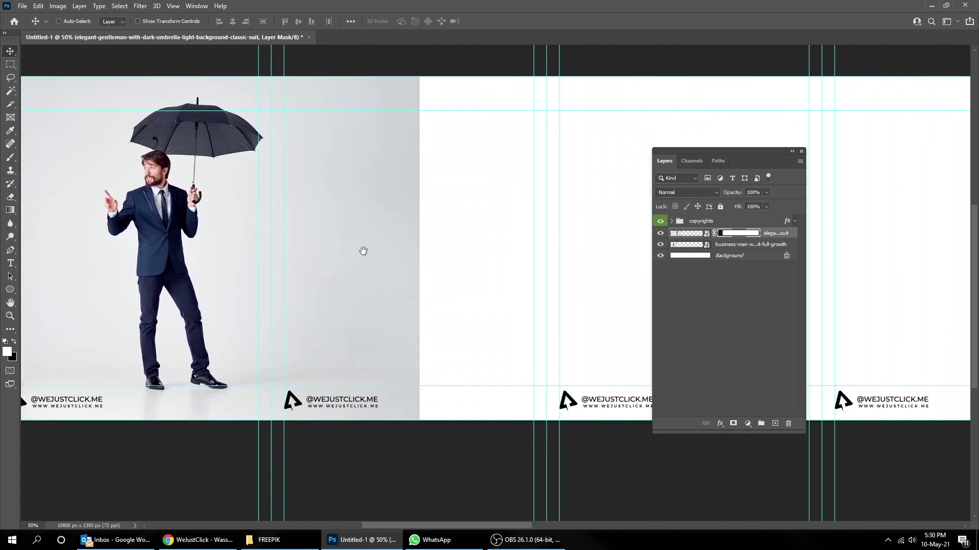
left_click(309, 540)
left_click_drag(610, 127, 473, 354)
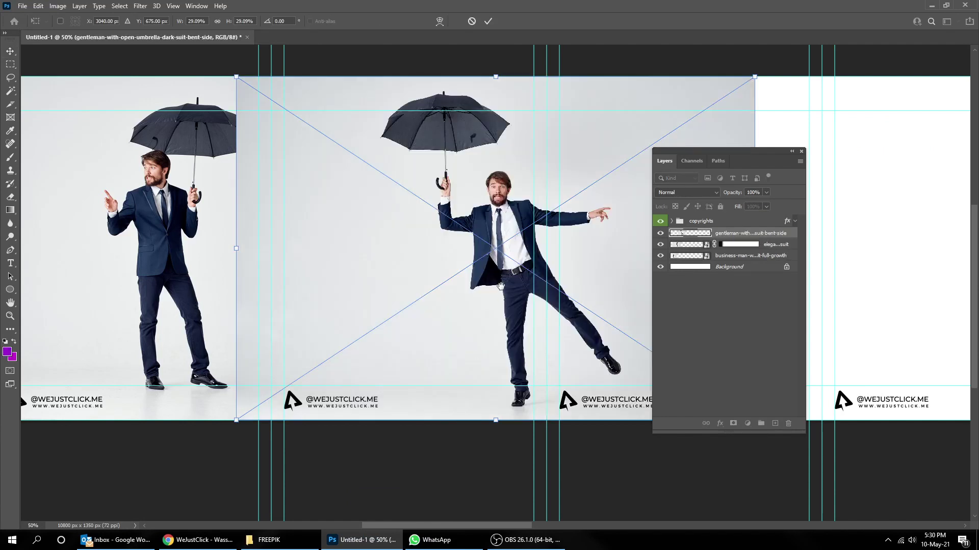
left_click_drag(500, 286, 440, 286)
key("Return")
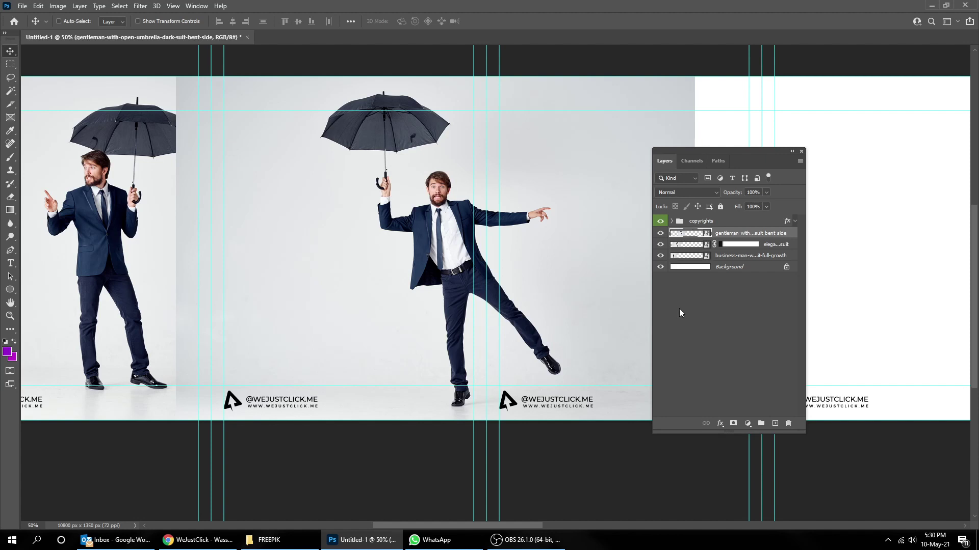
Step: Mask the bent-side gentleman photo and blend its left edge with a black-to-white gradient to uncover the second man's umbrella
left_click(733, 423)
key("d")
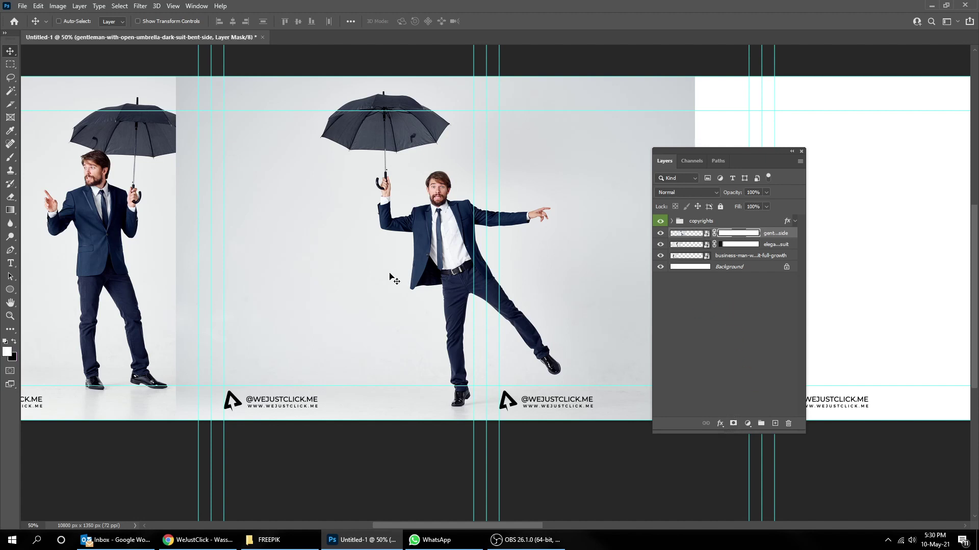
key("g")
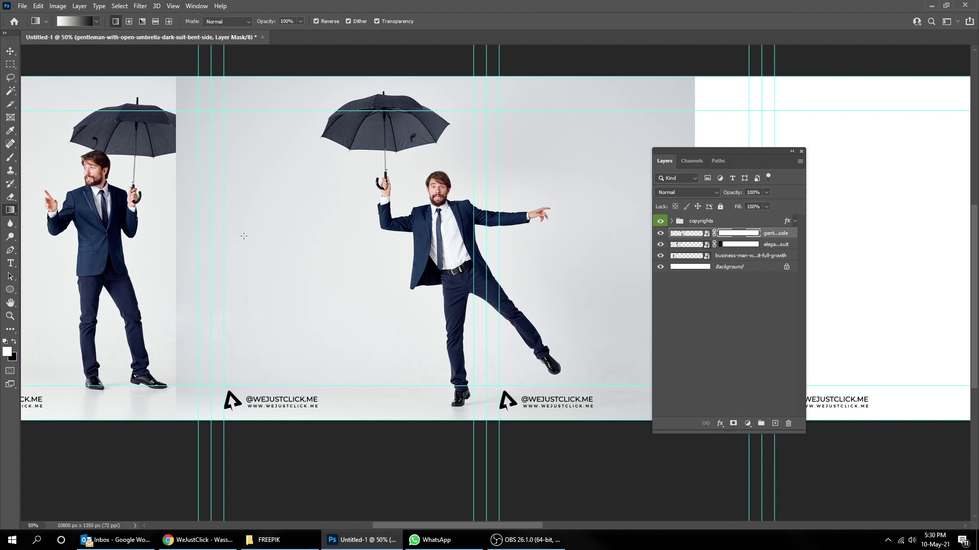
left_click_drag(207, 249, 208, 250)
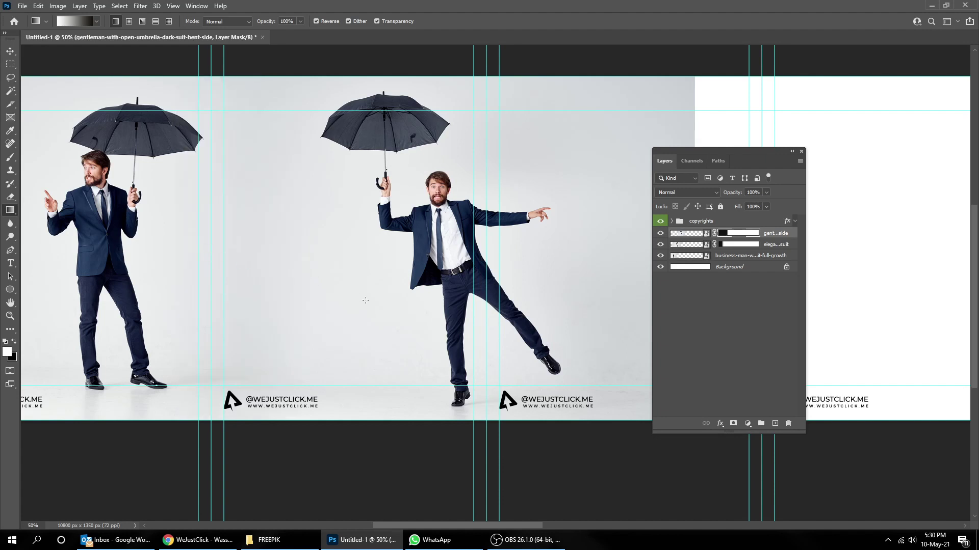
Step: Place guy-suit-with-umbrella-his-hand from the FREEPIK folder and shift it left to overlap the bent-side gentleman photo
key("v")
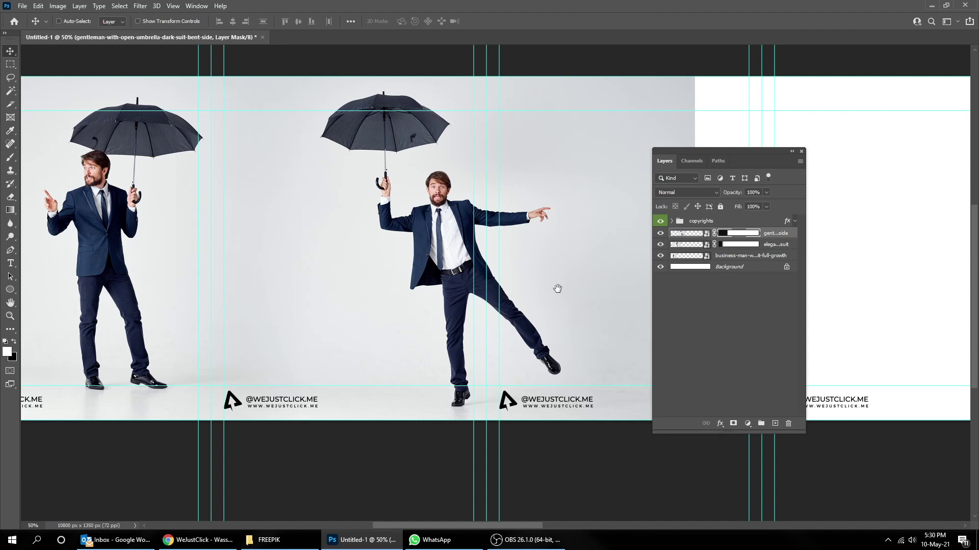
left_click_drag(559, 289, 284, 275)
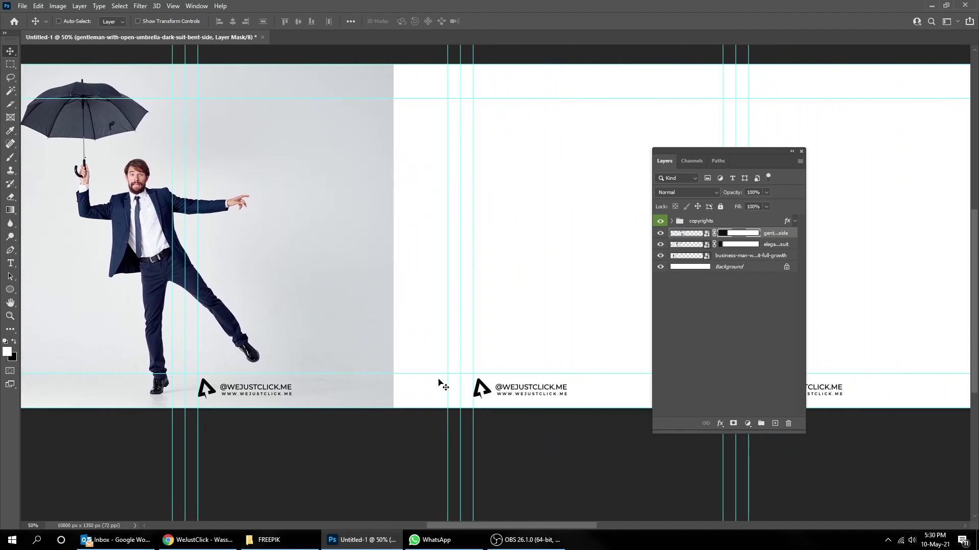
left_click(268, 539)
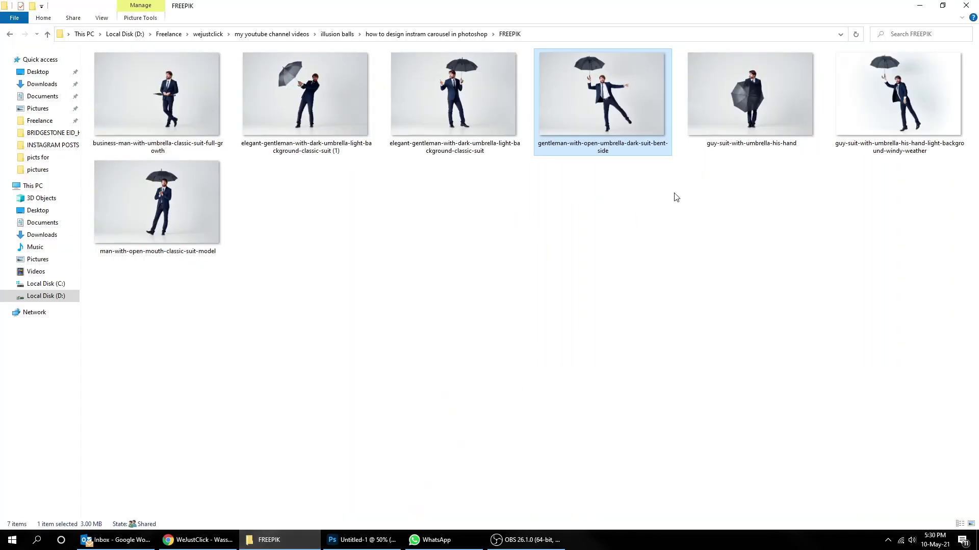
left_click_drag(738, 111, 486, 303)
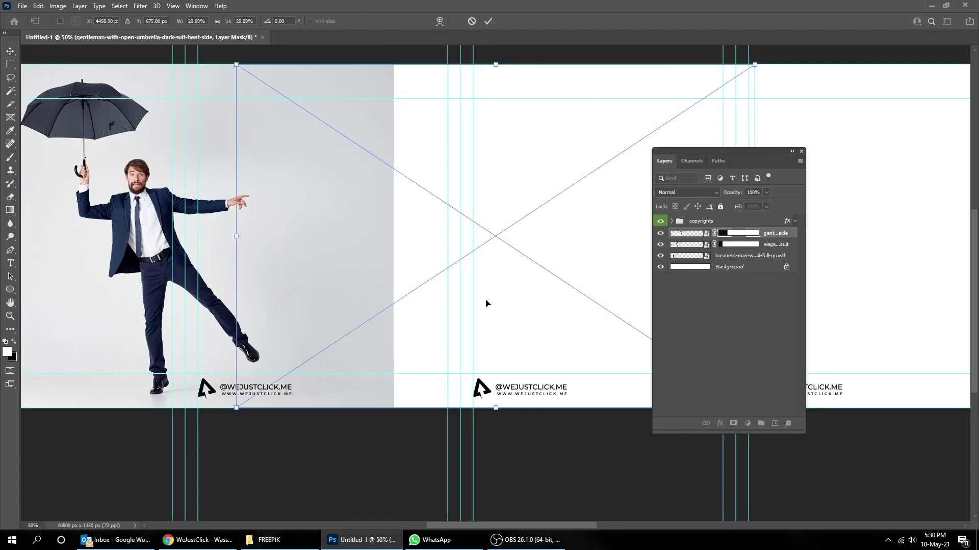
key("Return")
left_click_drag(561, 292, 417, 283)
Step: Scale up the guy-suit-with-umbrella-his-hand photo slightly with Free Transform and reposition it over the canvas height
key("ctrl+t")
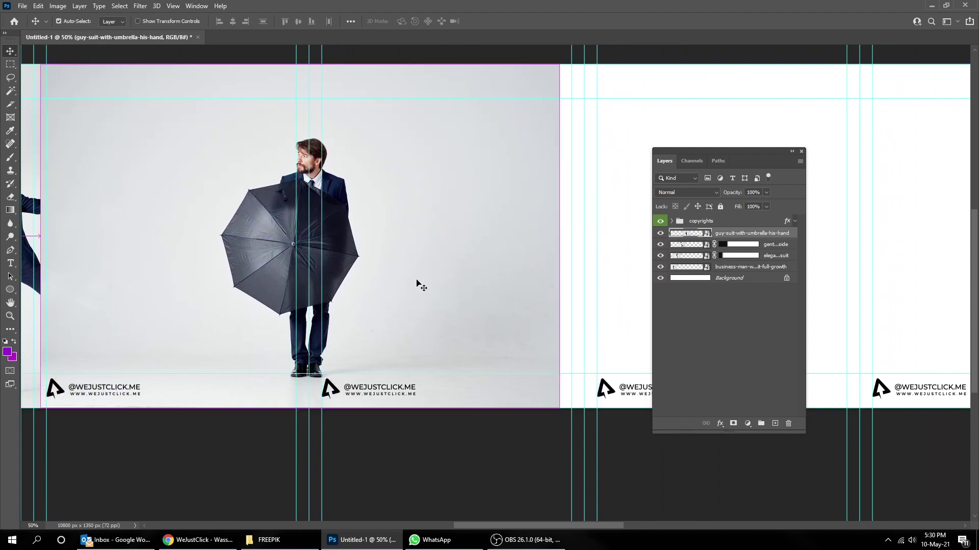
key("ctrl+minus")
left_click_drag(546, 366, 573, 383)
key("Return")
left_click_drag(479, 345, 541, 309)
key("ctrl+plus")
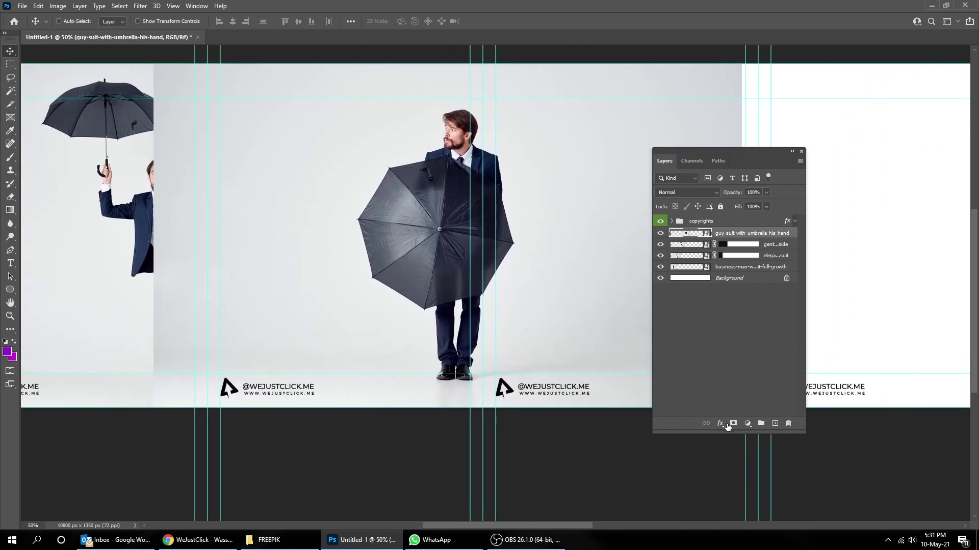
Step: Mask the closed-in umbrella man's photo and redraw the horizontal gradient until the neighbouring man's outstretched hand and leg are uncovered
left_click(732, 423)
key("g")
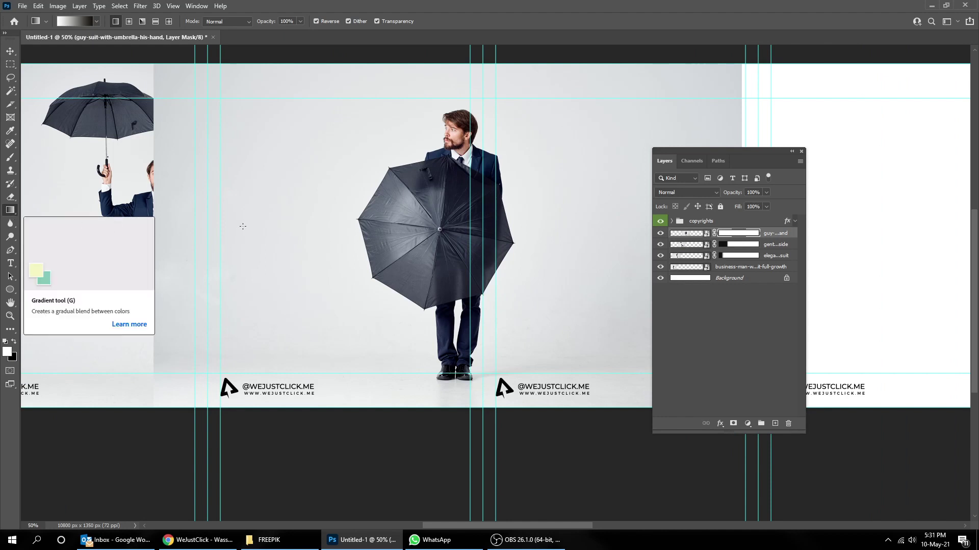
left_click_drag(228, 228, 190, 228)
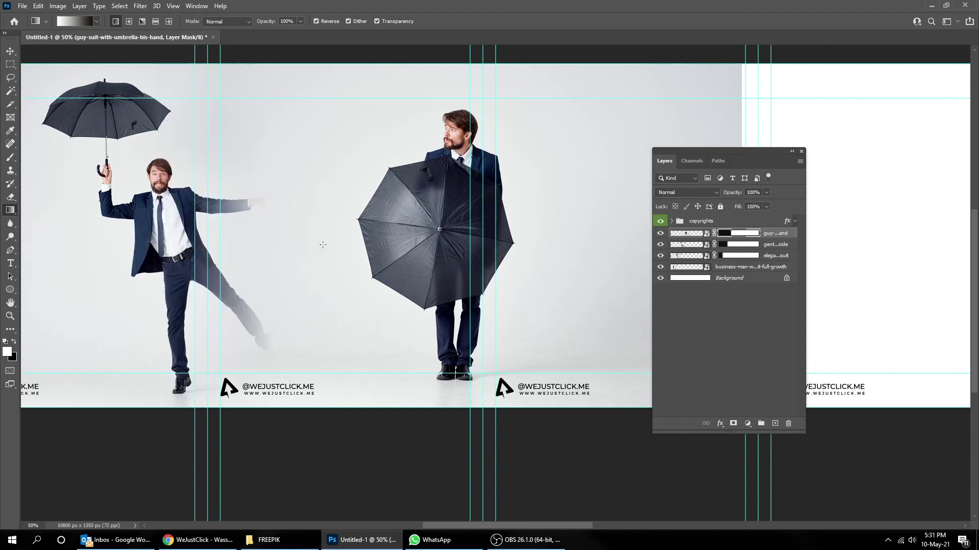
left_click_drag(362, 246, 279, 245)
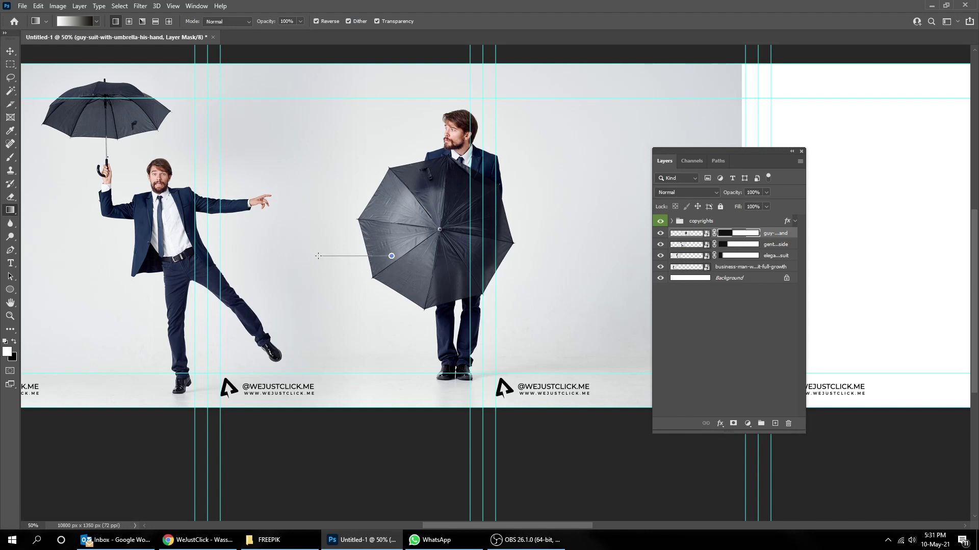
left_click_drag(296, 254, 296, 255)
Step: Place guy-suit-with-umbrella-his-hand-light-background-windy-weather from the FREEPIK folder and move it left over the previous photo's edge
key("v")
left_click_drag(540, 362, 276, 309)
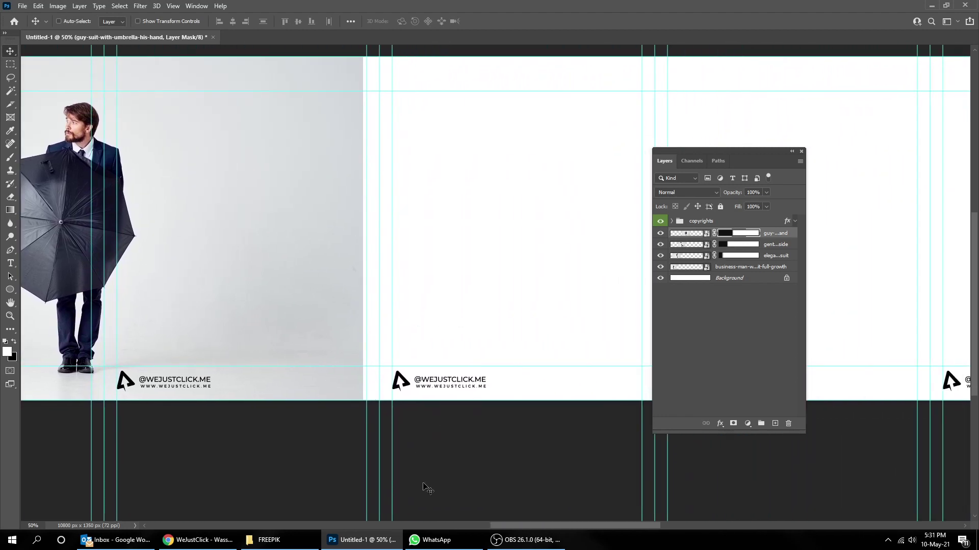
left_click(270, 540)
left_click_drag(875, 123, 505, 363)
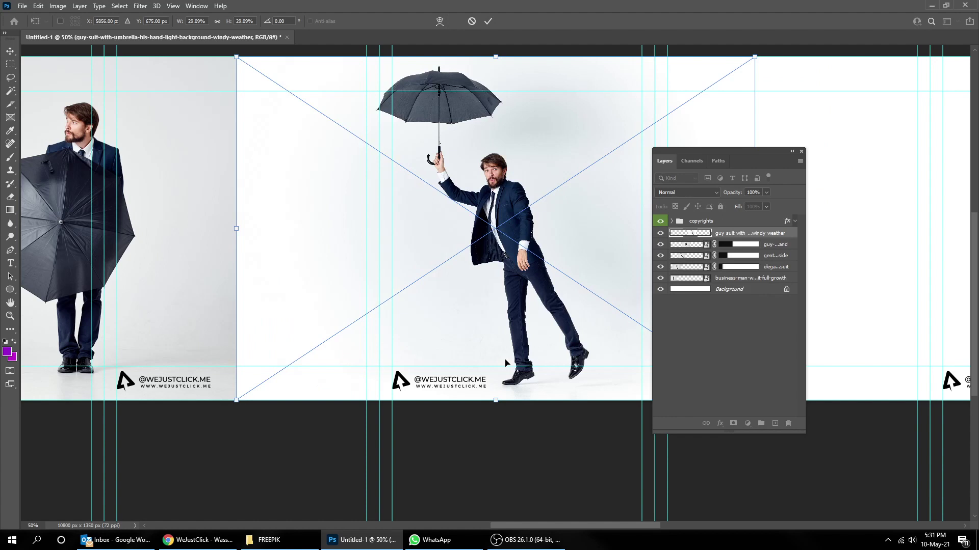
key("Return")
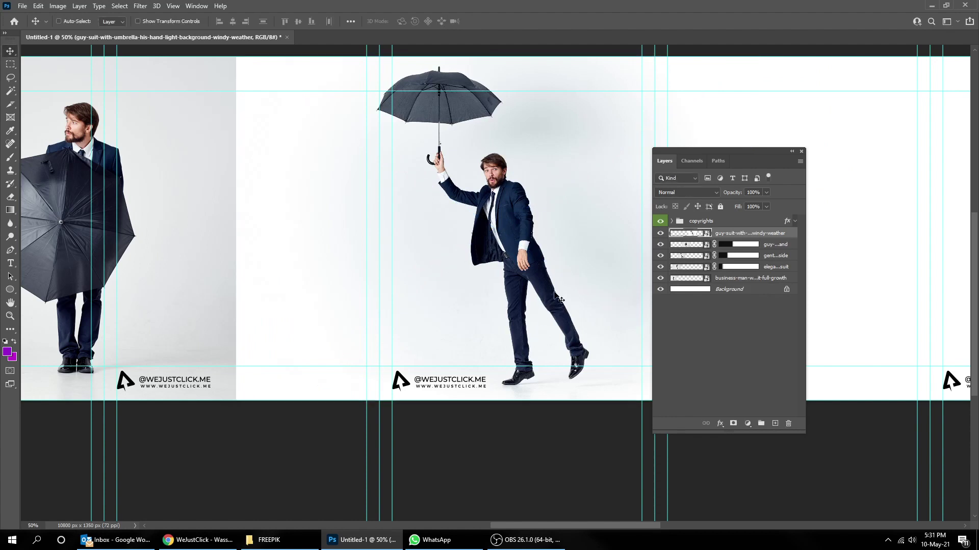
left_click_drag(559, 278, 513, 274)
Step: Add a layer mask to the windy-weather photo and blend its left edge with a black-to-white gradient using default colours
left_click(733, 423)
key("d")
key("g")
left_click_drag(353, 290, 246, 295)
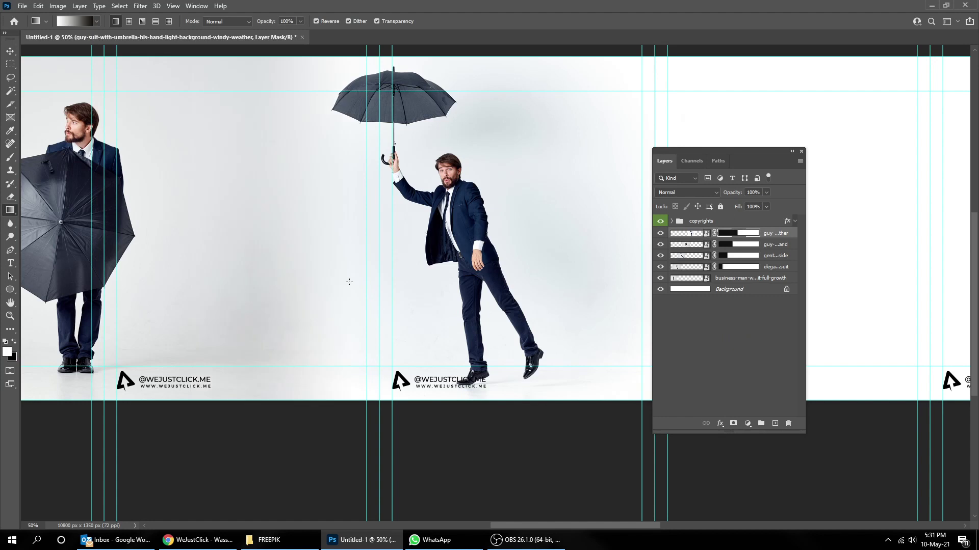
Step: Move the windy-weather photo slightly left and scale it up a little with Free Transform
key("v")
left_click_drag(522, 278, 398, 298)
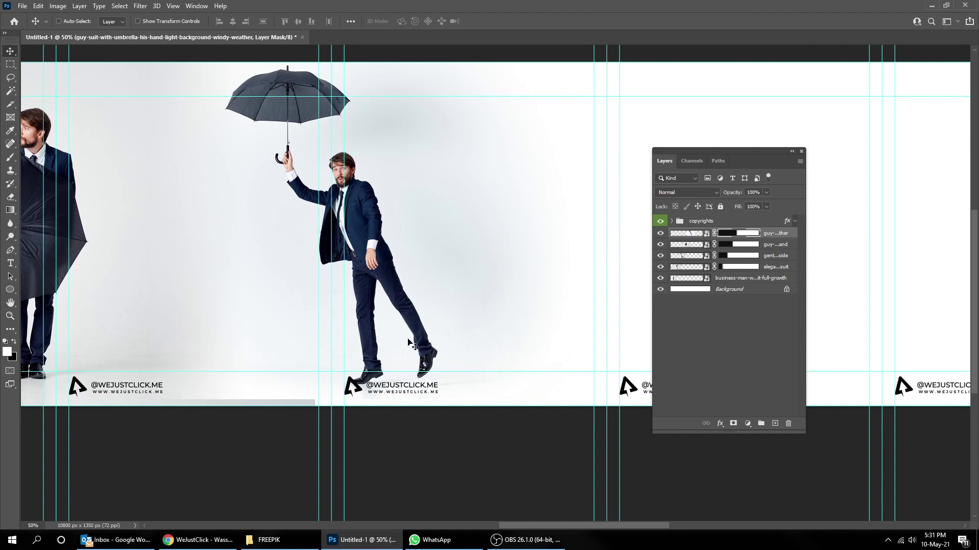
key("ctrl+t")
left_click_drag(89, 400, 67, 412)
key("Return")
Step: Shift the windy-weather photo horizontally further left so its man stands closer to the previous umbrella man
left_click_drag(335, 429, 342, 425)
left_click_drag(412, 422, 443, 441)
left_click_drag(441, 375, 474, 378)
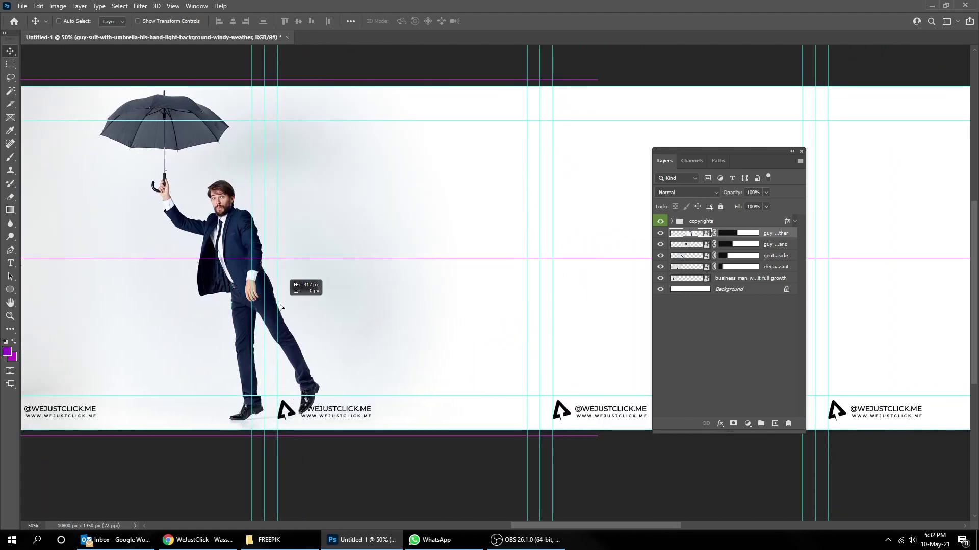
left_click_drag(283, 308, 275, 301)
left_click_drag(284, 280, 385, 283)
left_click_drag(449, 275, 375, 283)
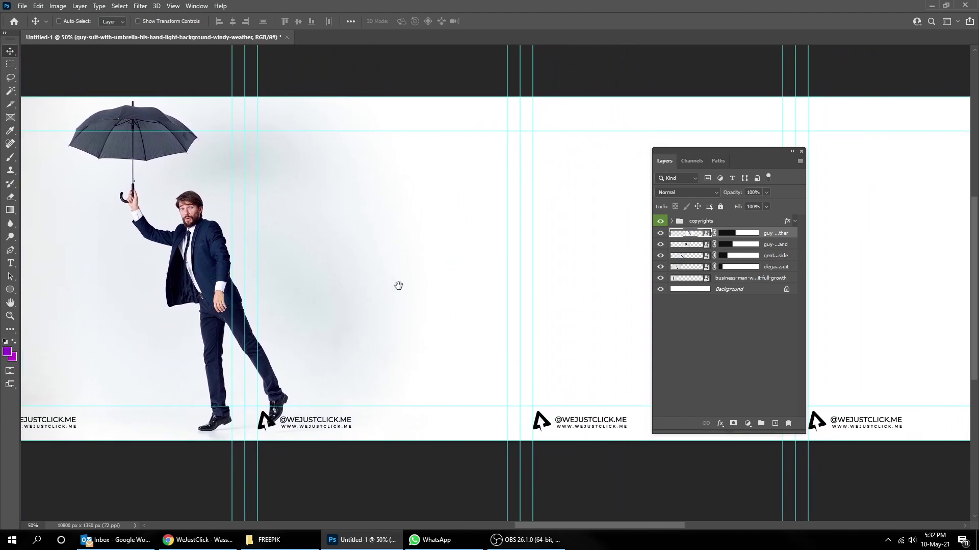
Step: Place man-with-open-mouth-classic-suit-model from the FREEPIK folder and move it left over the windy-weather photo's edge
left_click(297, 539)
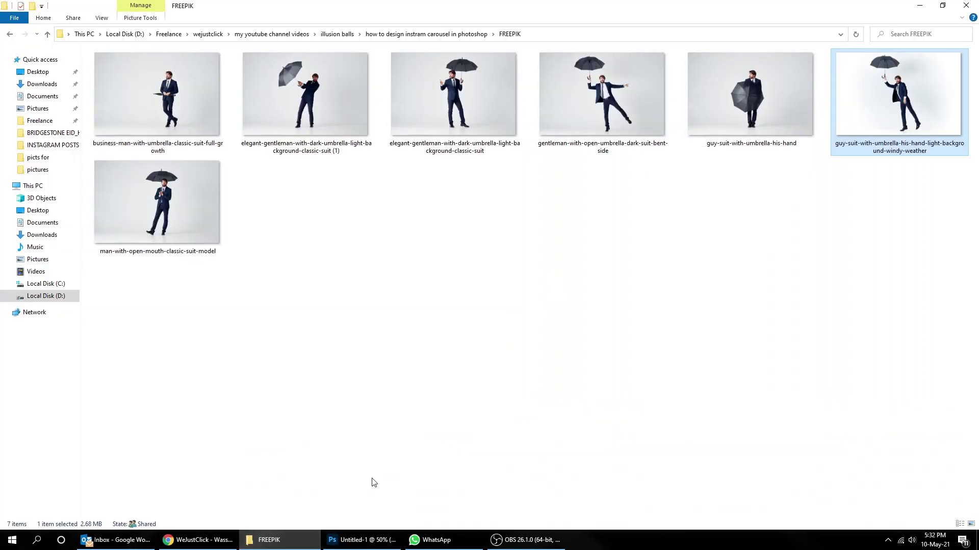
left_click_drag(158, 203, 409, 404)
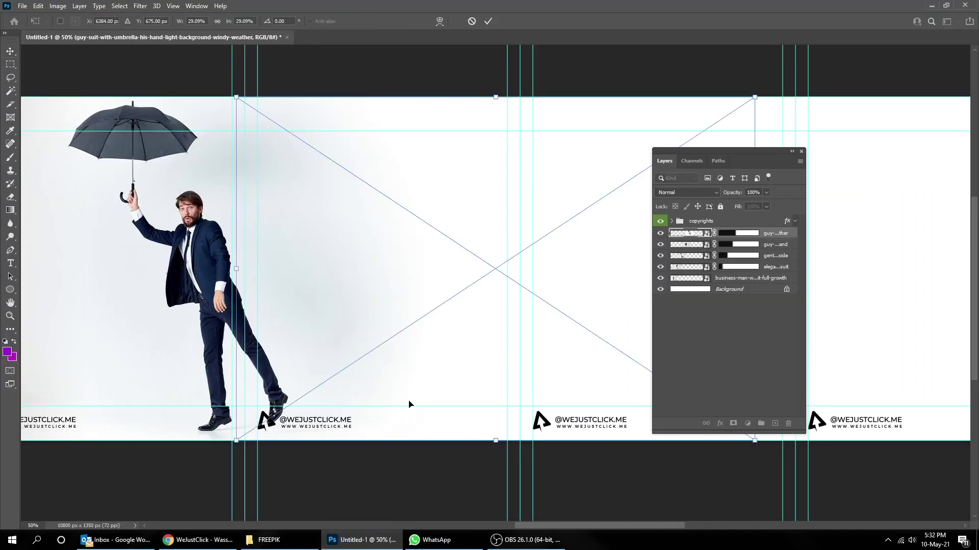
key("Return")
key("space")
left_click_drag(603, 337, 522, 331)
left_click_drag(538, 327, 488, 325)
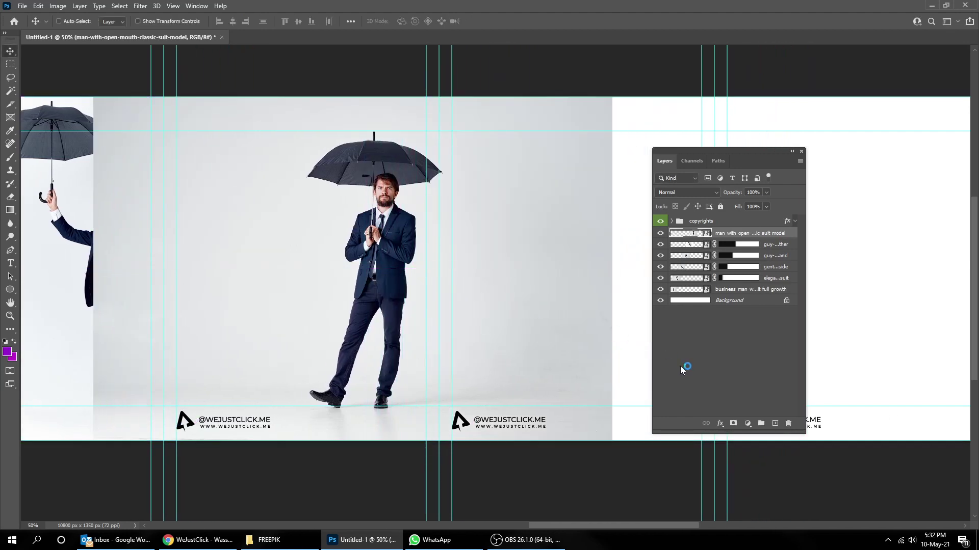
Step: Mask the man-with-open-mouth photo and redraw the horizontal black-to-white gradient until the neighbouring man's back leg is fully uncovered
left_click(738, 422)
key("d")
key("g")
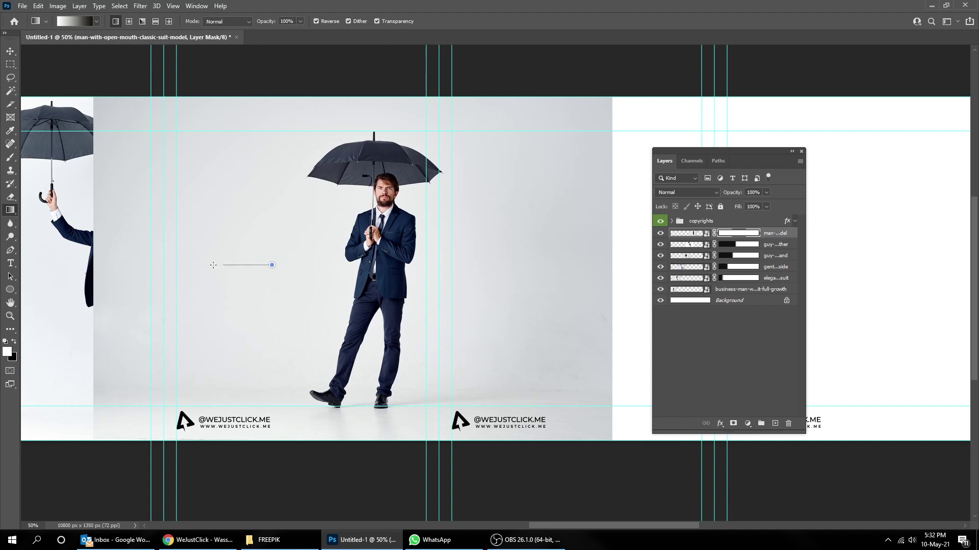
left_click_drag(169, 264, 170, 264)
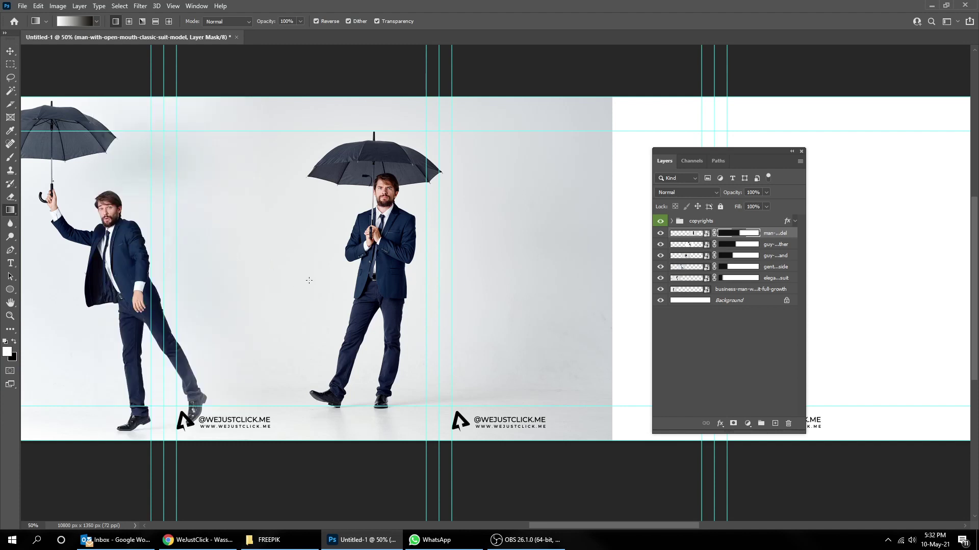
left_click_drag(231, 284, 232, 285)
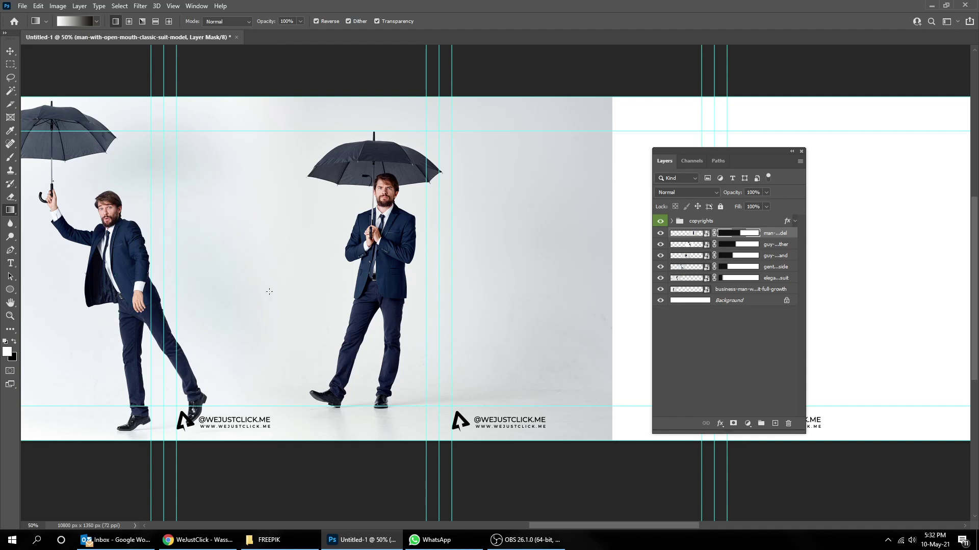
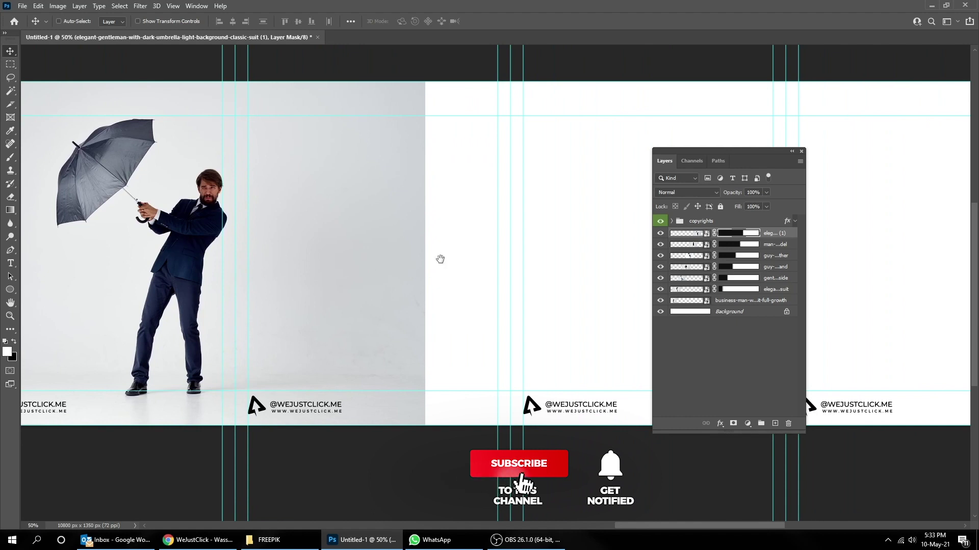
Step: Place business-man-with-umbrella-classic-suit-full-growth from the FREEPIK folder and move it about 904 px left over the previous photo
left_click(293, 541)
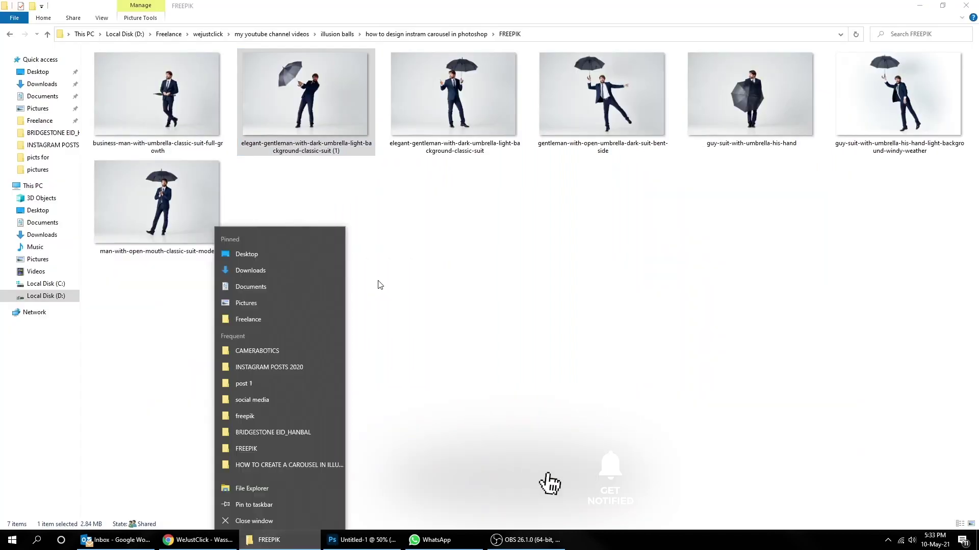
left_click_drag(188, 107, 422, 373)
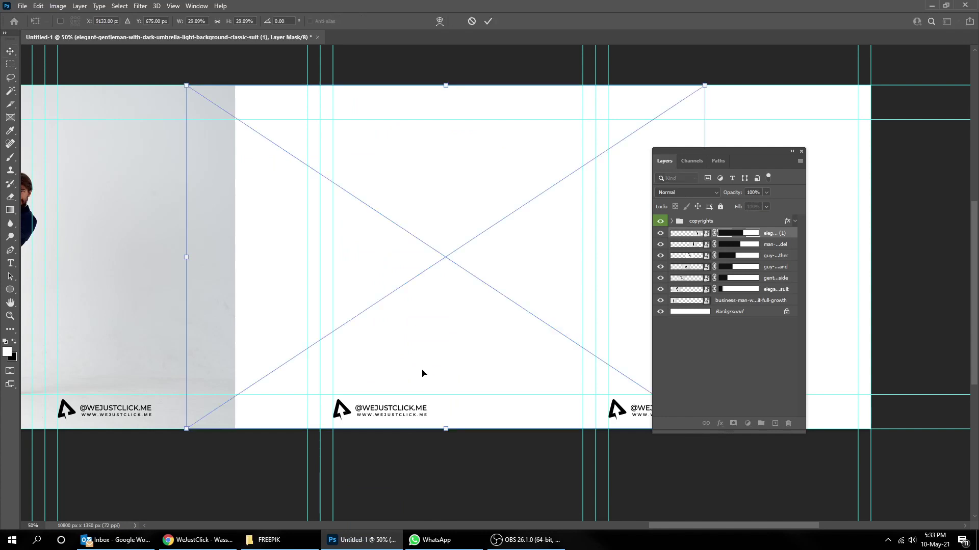
key("Return")
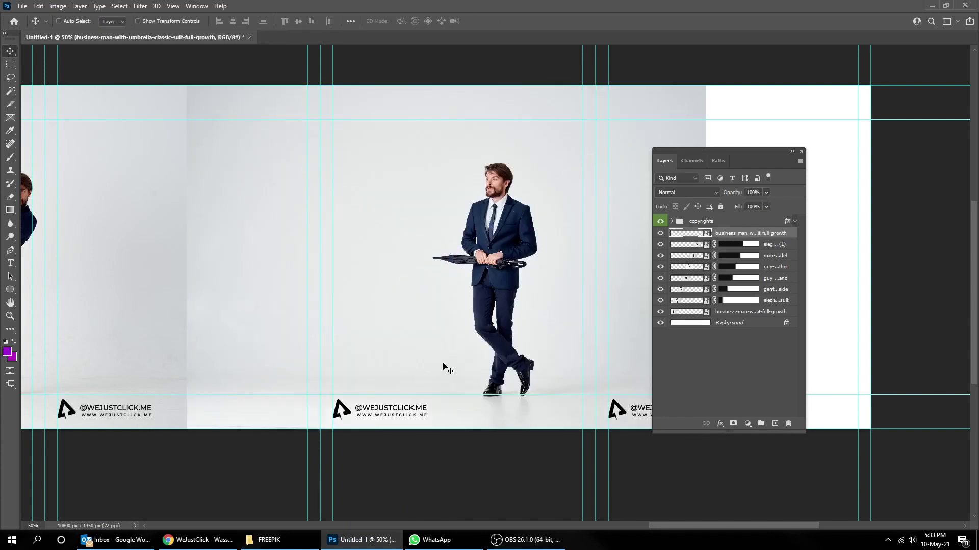
left_click_drag(431, 372, 265, 345)
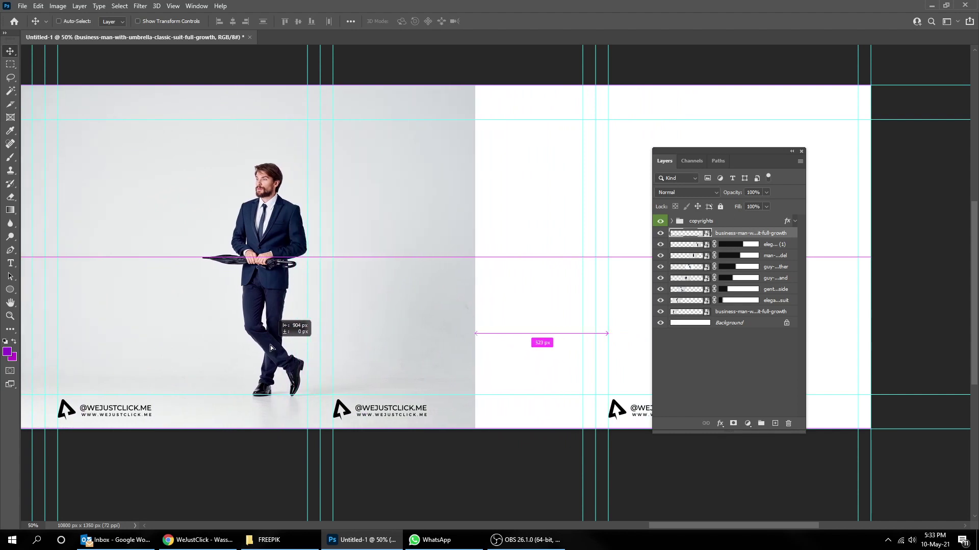
left_click_drag(356, 331, 503, 321)
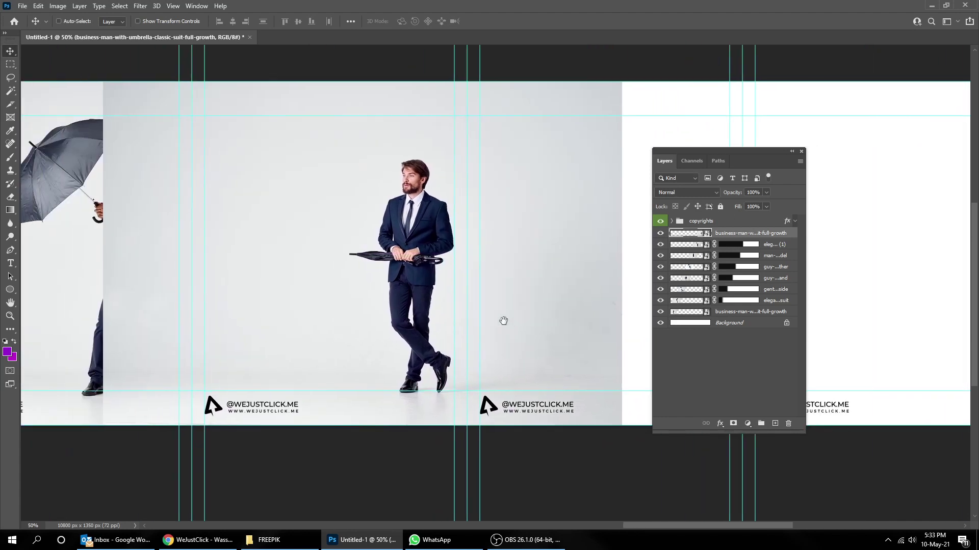
Step: Add a layer mask to the newly placed business-man photo and blend its left edge with a horizontal gradient in default colours
left_click(732, 424)
key("d")
key("g")
left_click_drag(261, 299, 218, 300)
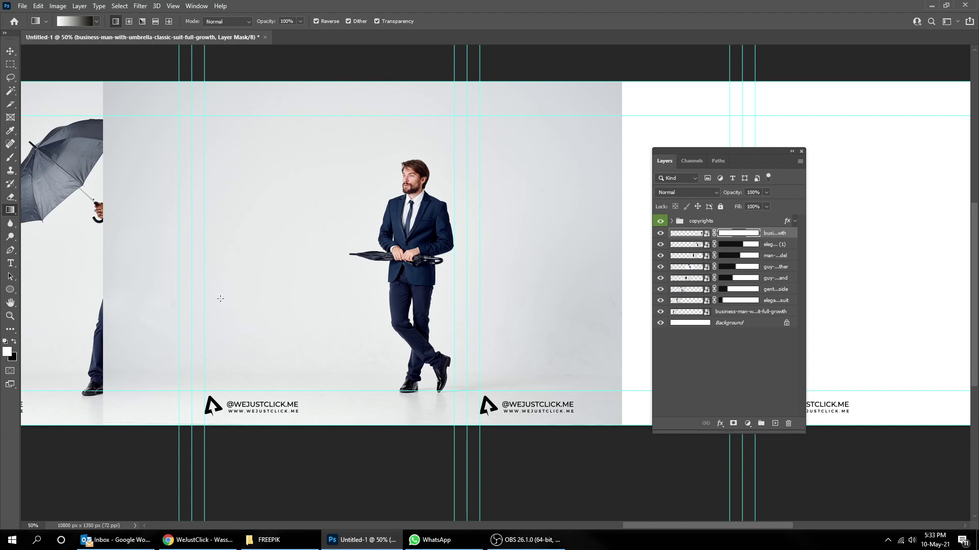
left_click_drag(321, 289, 209, 283)
key("v")
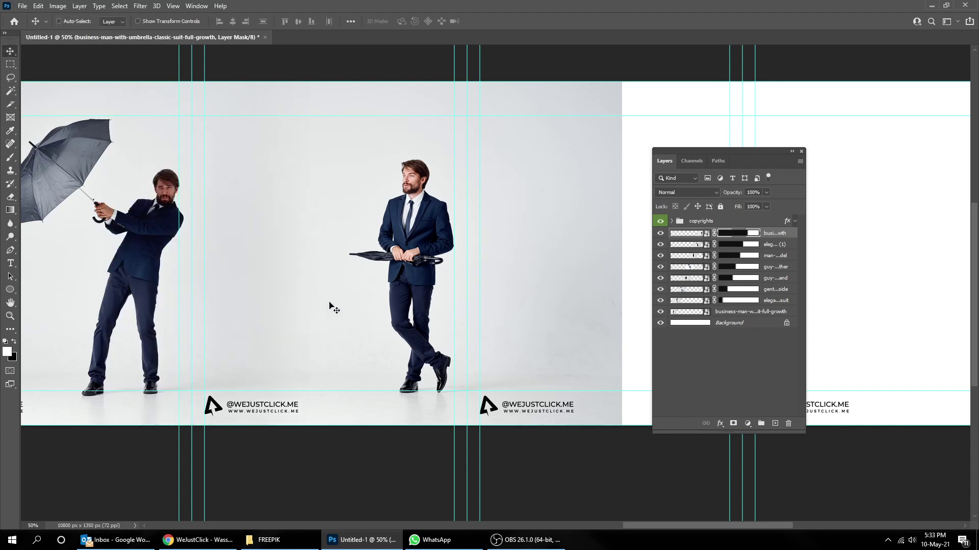
Step: Examine the blended carousel from the last photo back to the first, with the interface panels hidden
left_click_drag(490, 315, 503, 309)
scroll(544, 311, "left", 10)
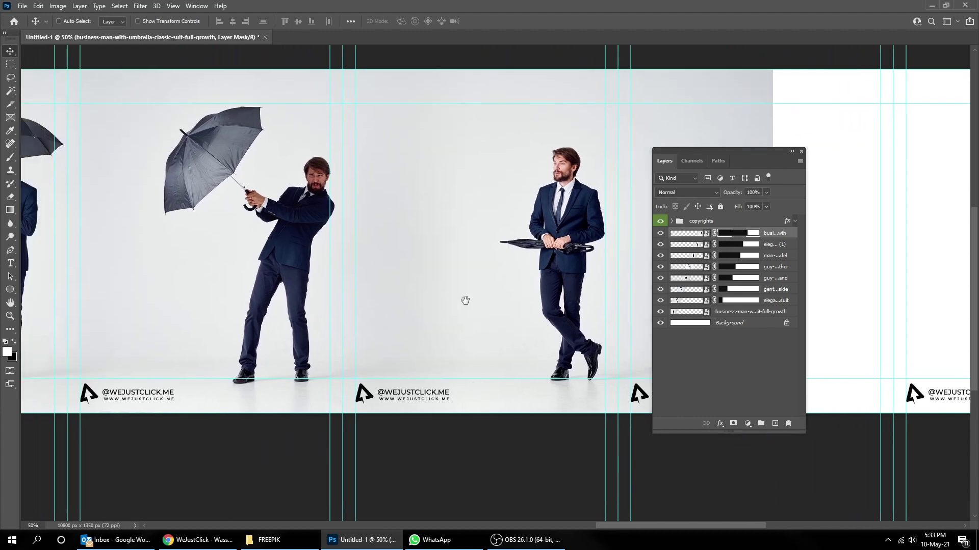
key("ctrl+minus")
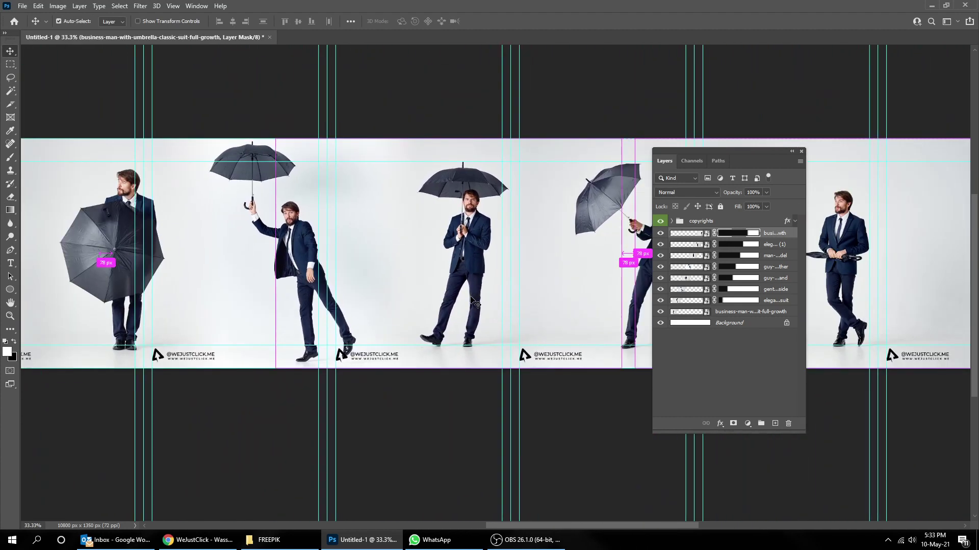
key("Tab")
left_click_drag(425, 299, 629, 299)
scroll(629, 300, "left", 10)
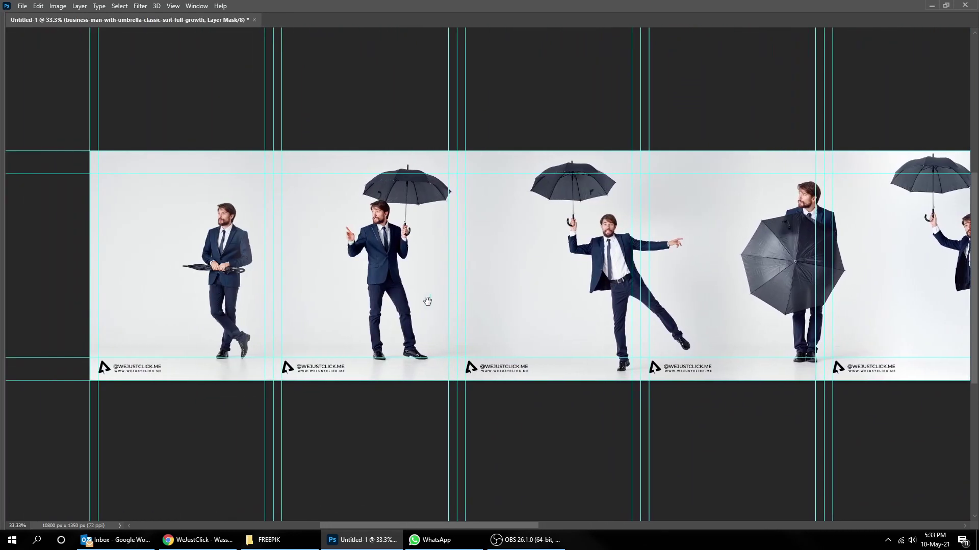
key("ctrl+plus")
key("Tab")
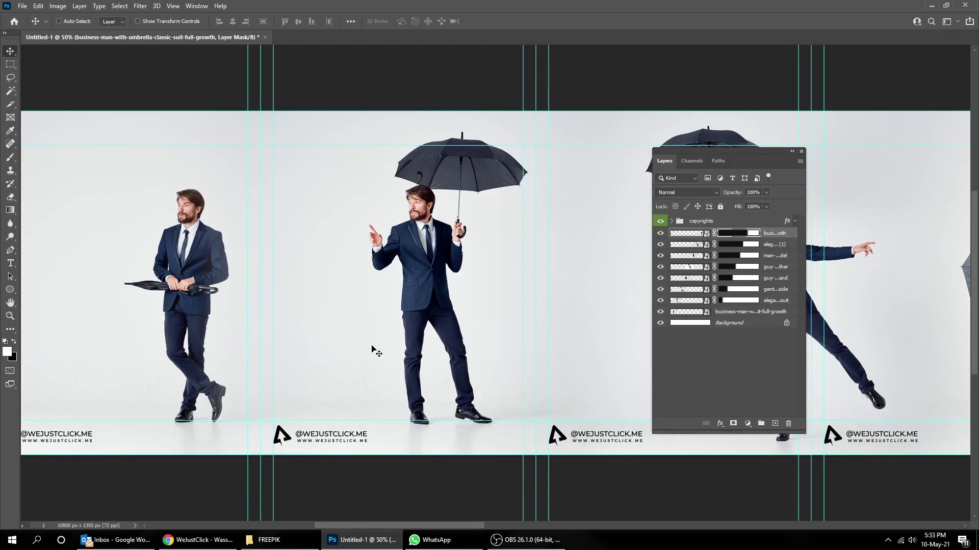
Step: Redraw the gradient on the second photo's mask (elegant-gentleman classic-suit) so the first man's arm and leg are fully uncovered
right_click(414, 331)
left_click(431, 289)
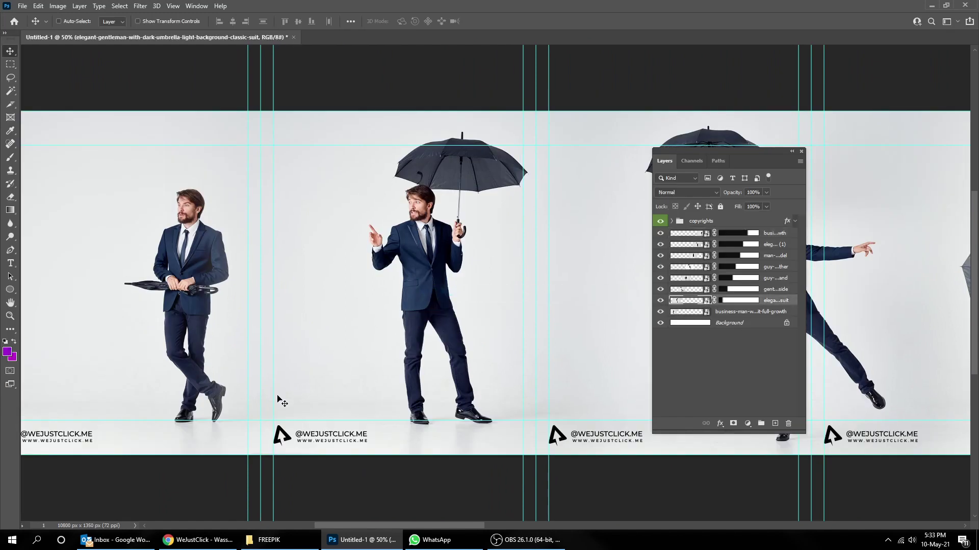
left_click(731, 304)
key("d")
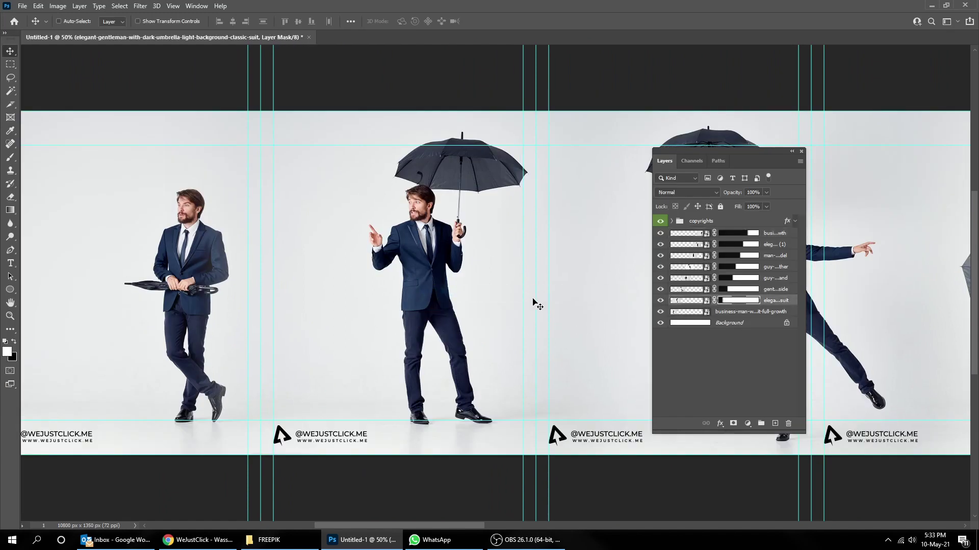
key("g")
left_click_drag(353, 339, 289, 338)
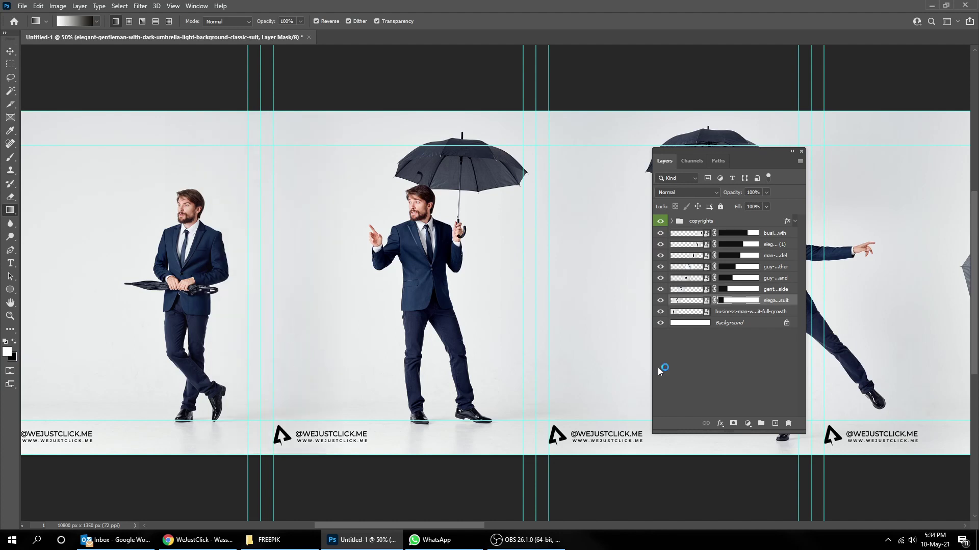
key("v")
Step: Add a Brightness/Contrast adjustment layer above all the photos with brightness 4 and contrast 23
left_click(780, 235)
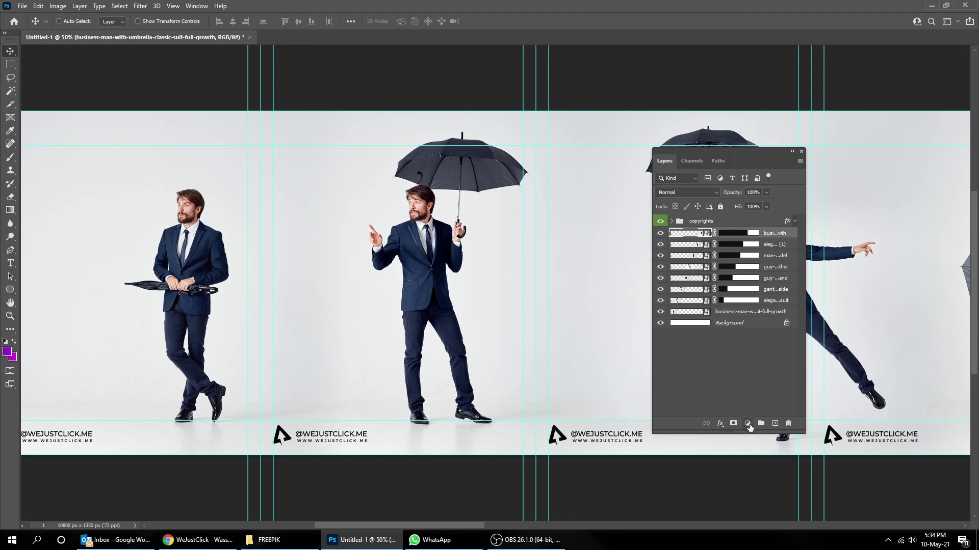
left_click(748, 424)
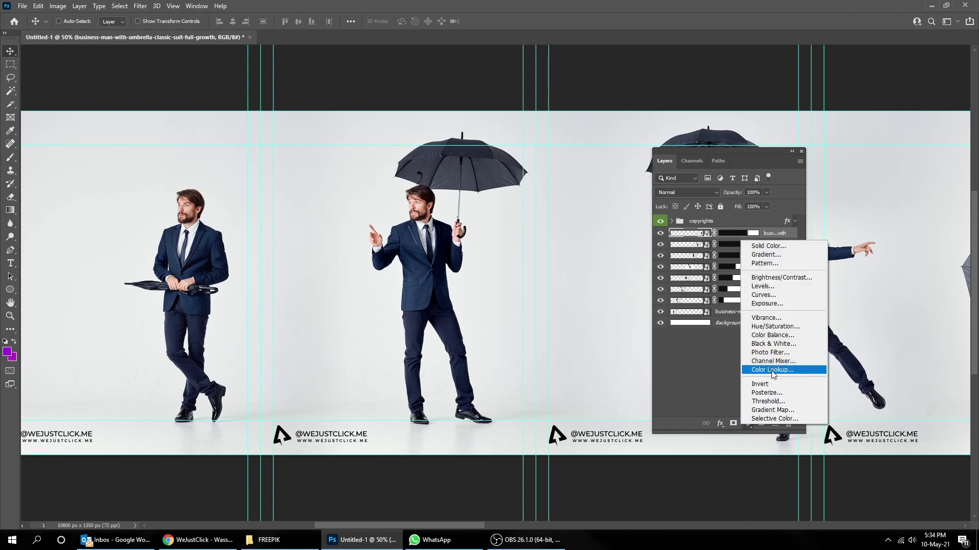
left_click(790, 278)
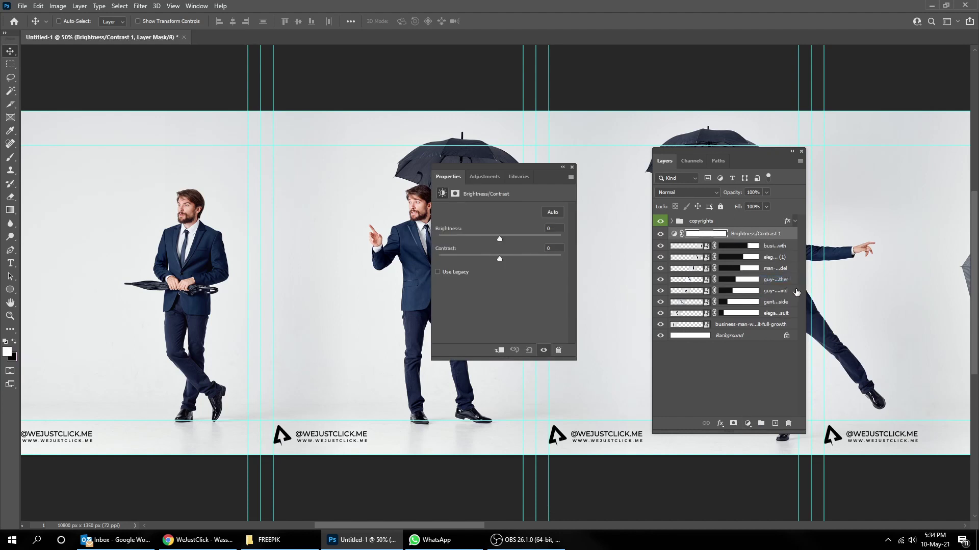
left_click(510, 256)
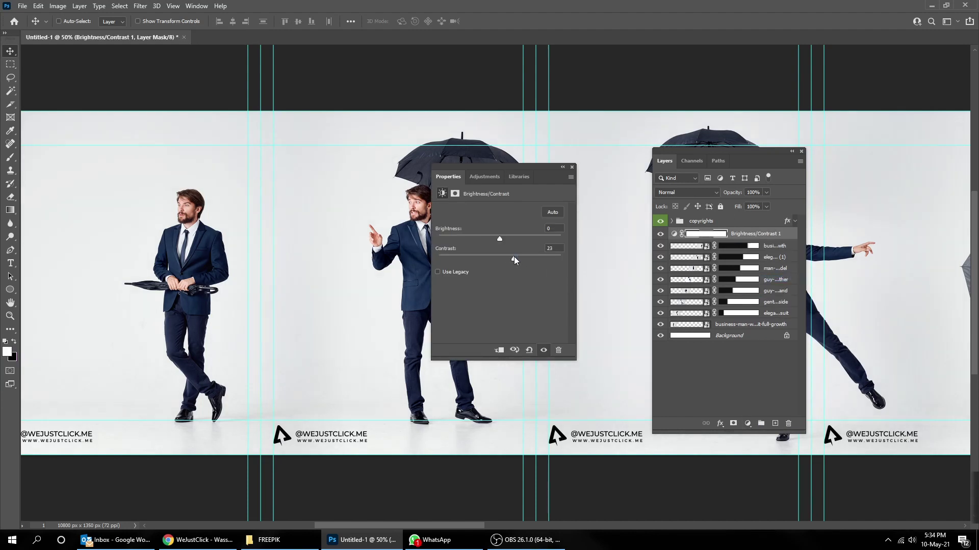
left_click_drag(497, 239, 501, 239)
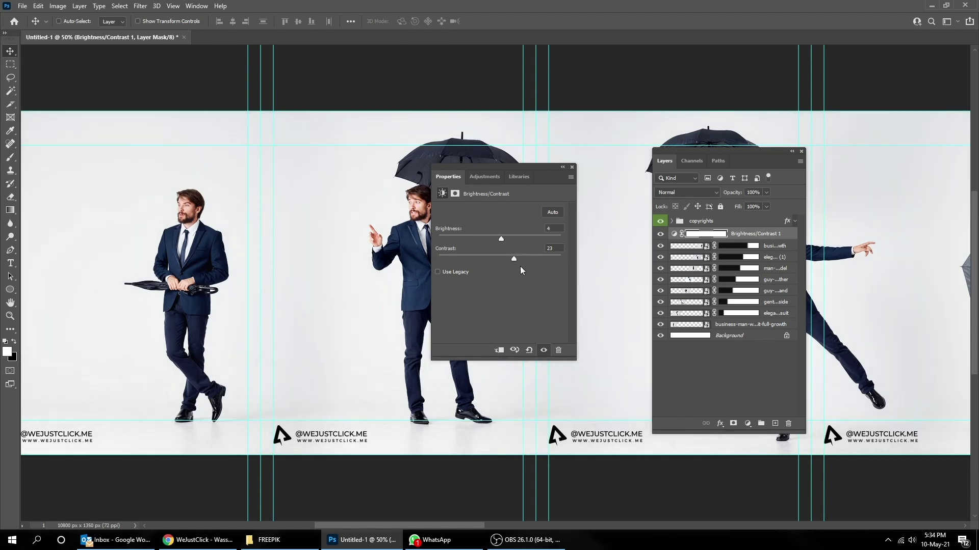
left_click(571, 167)
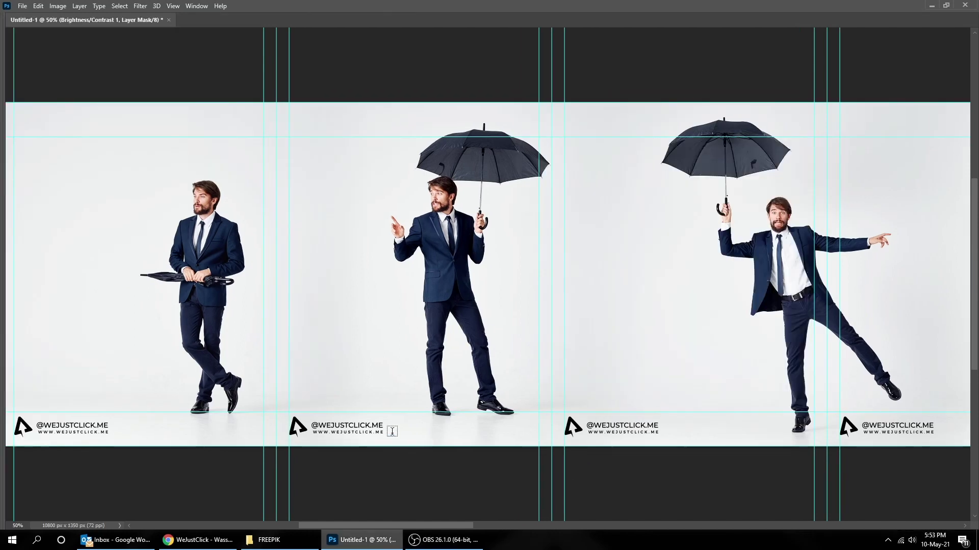
Step: Paste the heading "Lorem ipsum dolor sit amet, consectetur adipiscing elit, sed do" into a text box beside the first man and widen the box
left_click_drag(262, 321, 349, 307)
key("Tab")
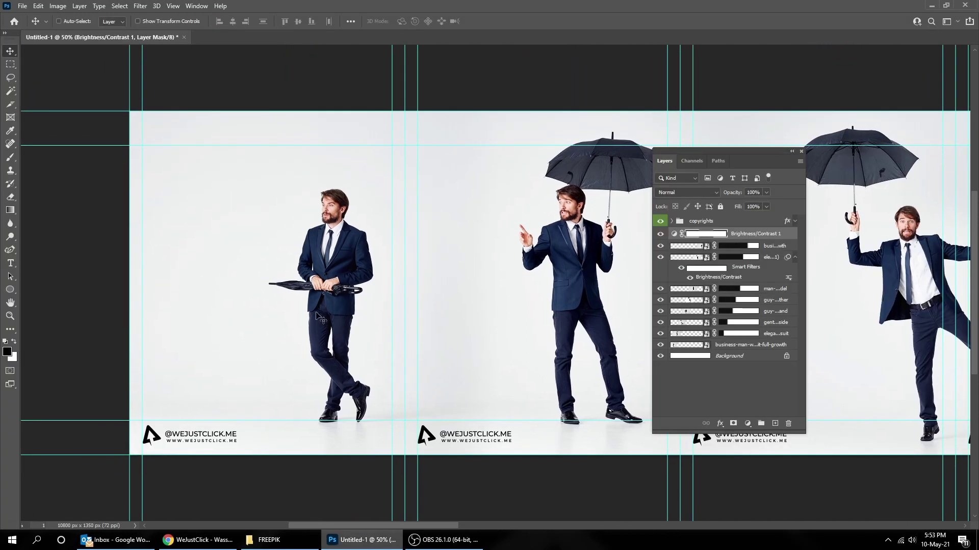
left_click_drag(303, 275, 321, 271)
key("t")
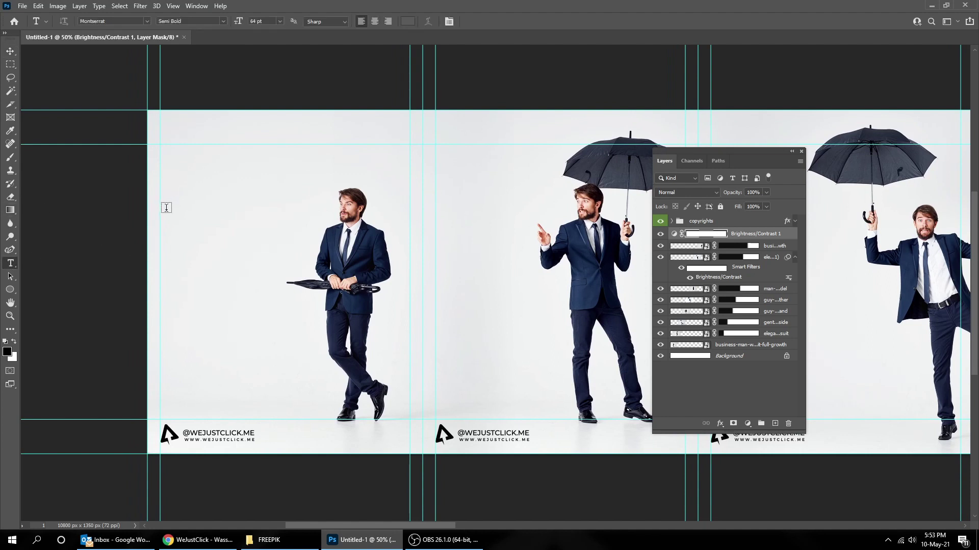
left_click_drag(162, 207, 280, 340)
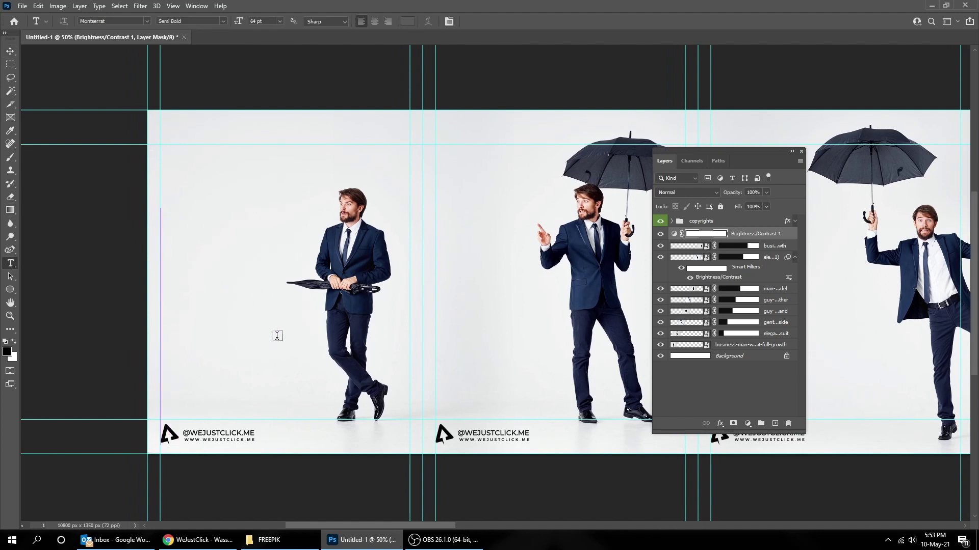
key("ctrl+v")
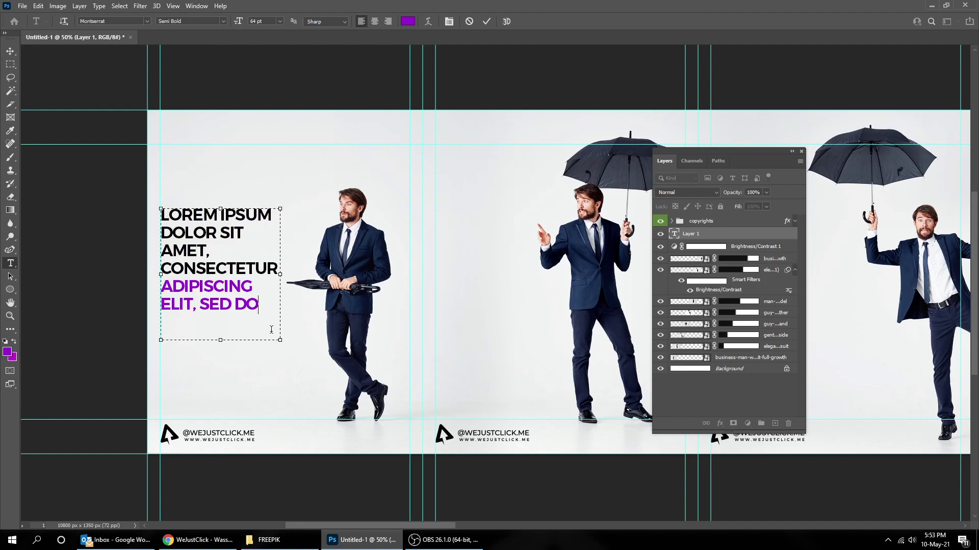
left_click_drag(281, 341, 299, 320)
key("ctrl+Return")
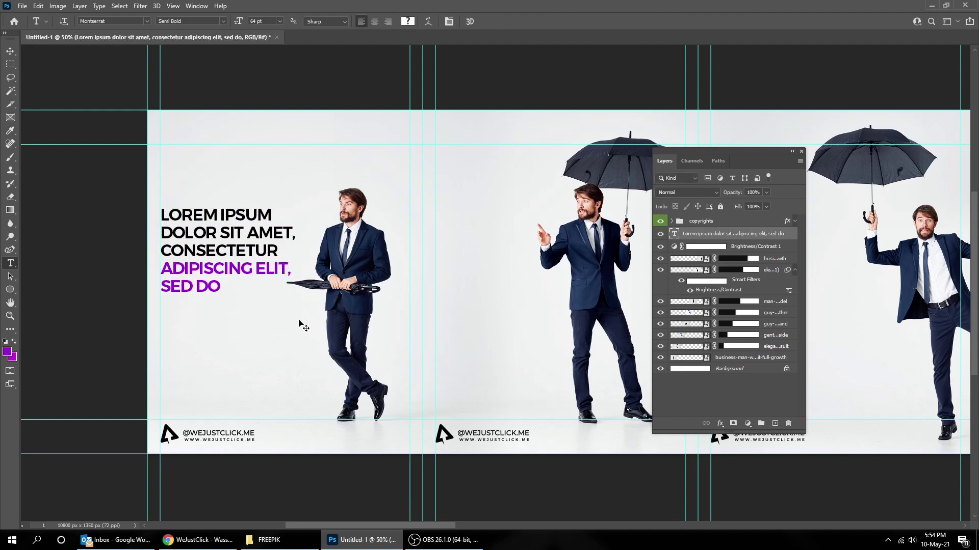
Step: Open the character settings for the heading beside the first man and set its font size to 62 pt
left_click(193, 225)
key("ctrl+t")
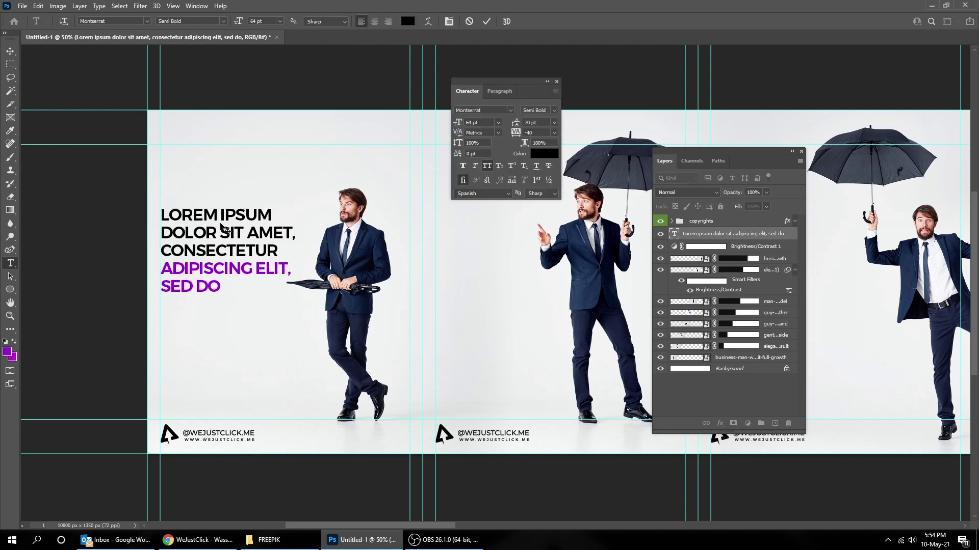
key("ctrl+Return")
left_click(197, 6)
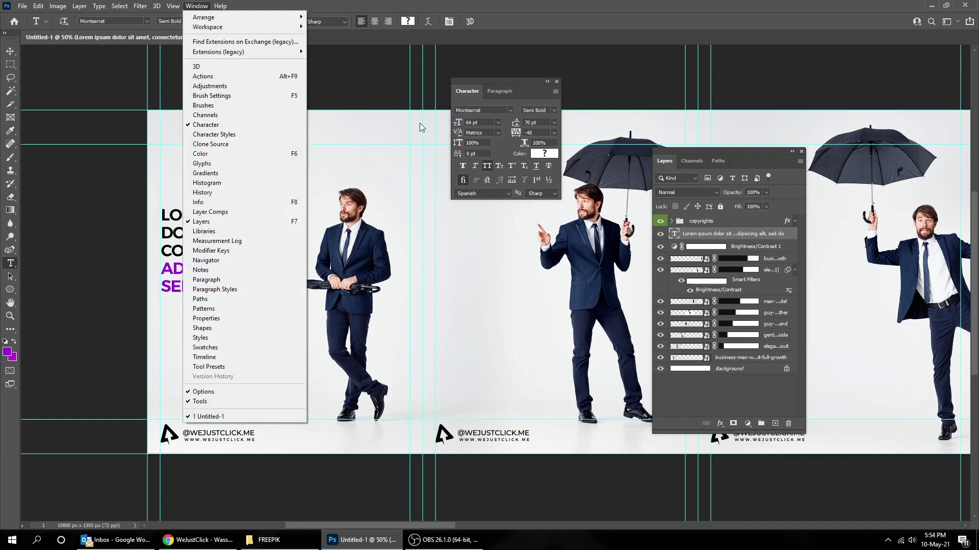
left_click(500, 82)
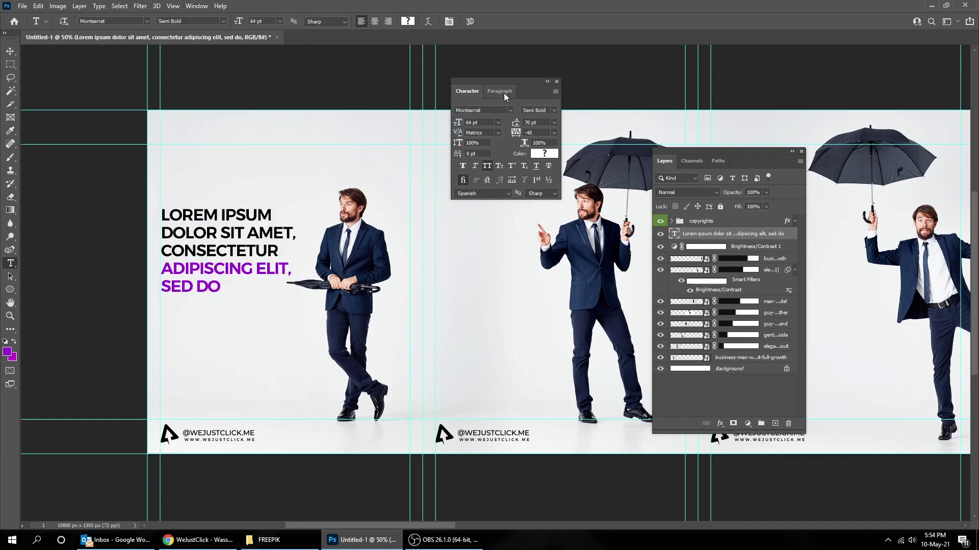
left_click_drag(516, 89, 463, 100)
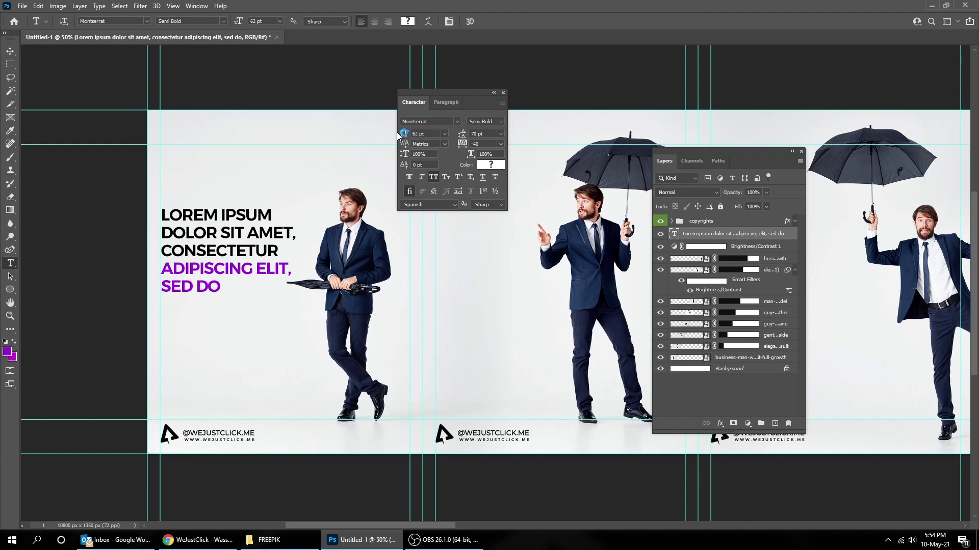
Step: Scale the heading beside the first man to 89% so it clears his umbrella, and close the character settings
left_click(11, 51)
key("ctrl+t")
left_click_drag(300, 318, 286, 304)
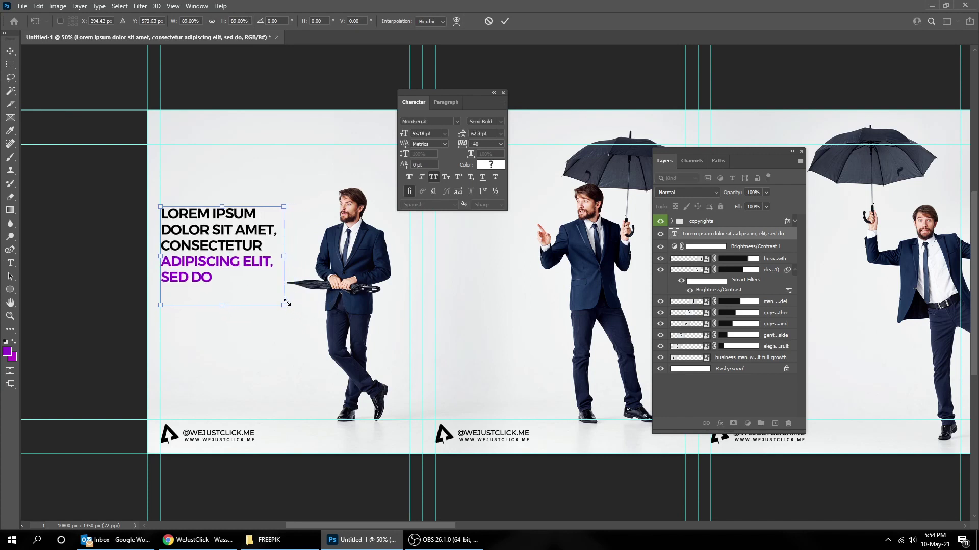
key("Return")
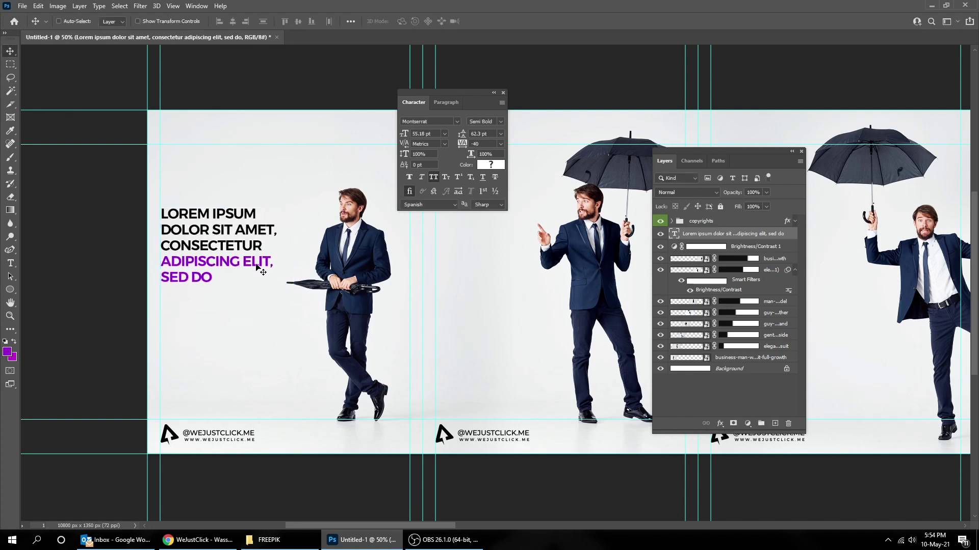
left_click(503, 92)
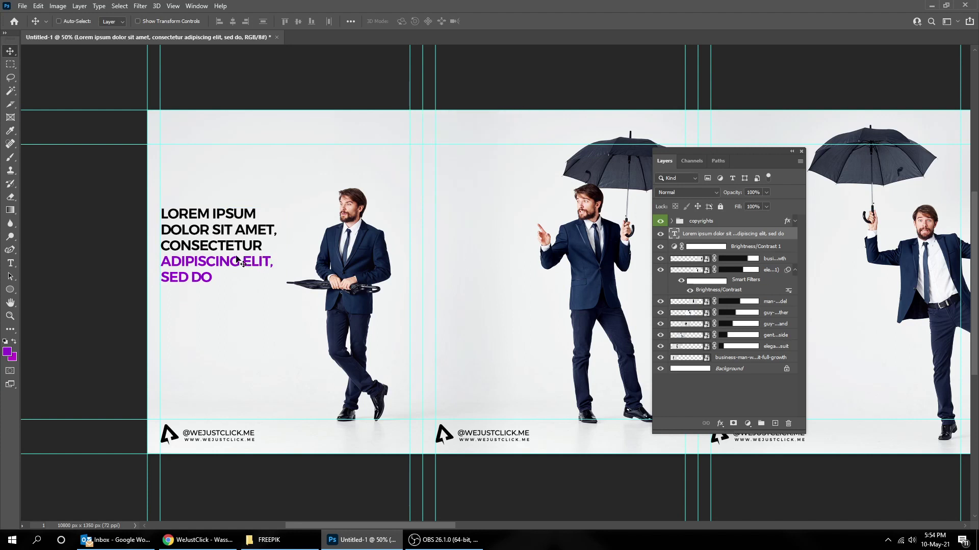
Step: Duplicate the heading onto the second, third and fourth slides, placing each copy beside its man
left_click_drag(231, 249, 428, 291)
left_click_drag(494, 300, 488, 263)
scroll(507, 280, "right", 1)
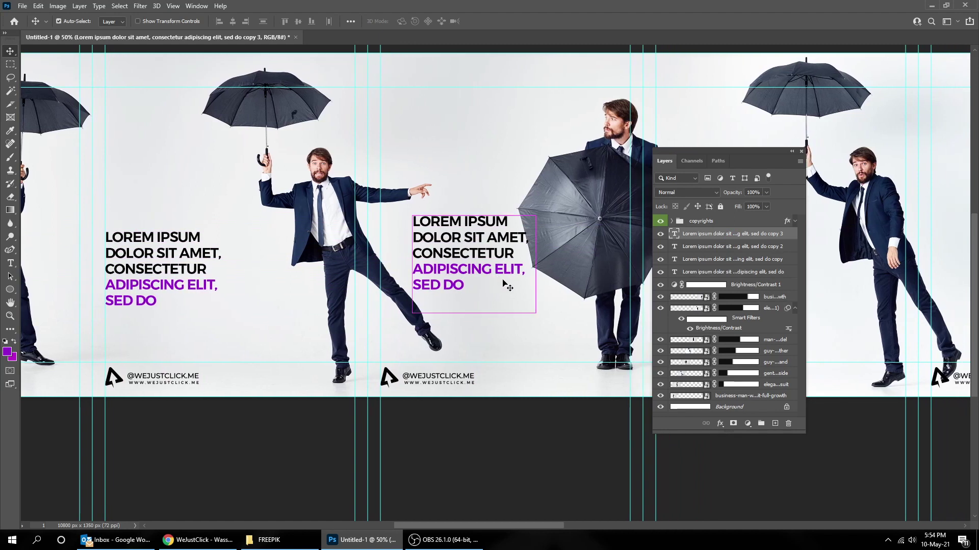
Step: Scale down the fourth slide's heading to fit beside the open umbrella, and nudge it slightly up and to the right
key("ctrl+t")
left_click_drag(534, 312, 503, 301)
key("Return")
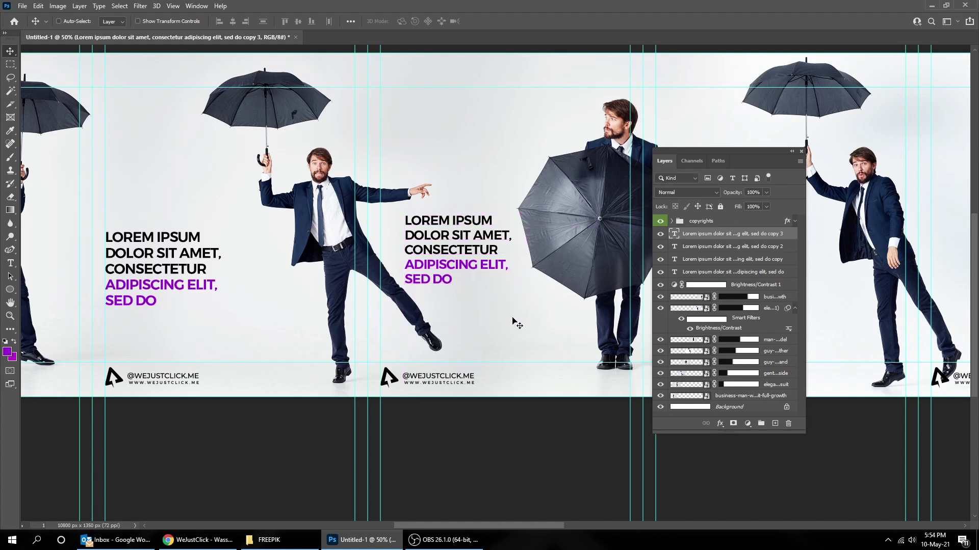
key("Up")
key("Up")
key("Right")
key("Right")
Step: Duplicate the smaller heading onto the fifth, sixth, seventh and eighth slides, varying its height beside each man
left_click_drag(490, 320, 234, 321)
left_click_drag(220, 271, 499, 272)
left_click_drag(530, 315, 219, 315)
left_click_drag(171, 288, 383, 219)
left_click_drag(445, 264, 211, 274)
left_click_drag(161, 226, 426, 288)
key("Tab")
left_click_drag(507, 297, 381, 231)
left_click_drag(265, 244, 535, 202)
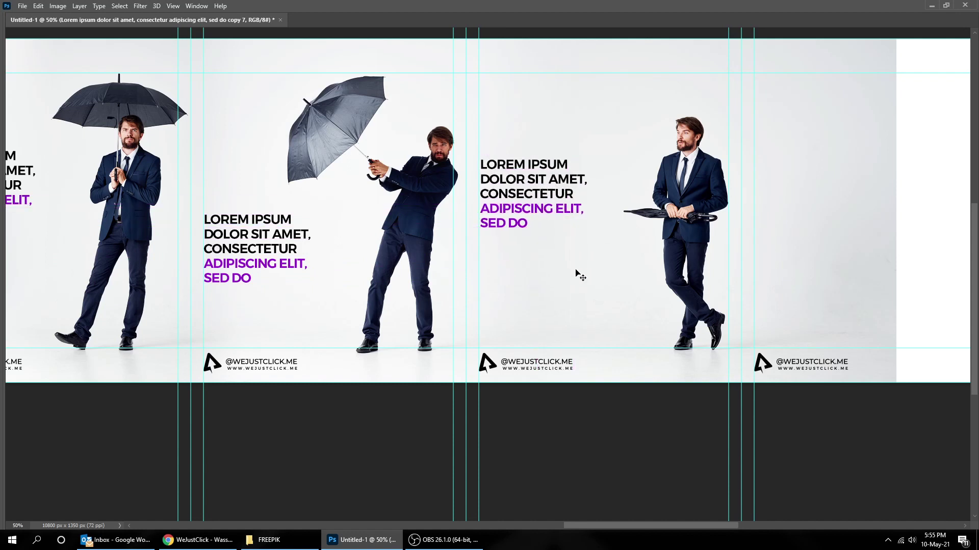
Step: Examine the headings across the carousel from the last slide back to the first, with the guides hidden
left_click_drag(550, 280, 642, 262)
left_click_drag(561, 274, 780, 285)
left_click_drag(509, 249, 839, 249)
left_click_drag(376, 244, 498, 249)
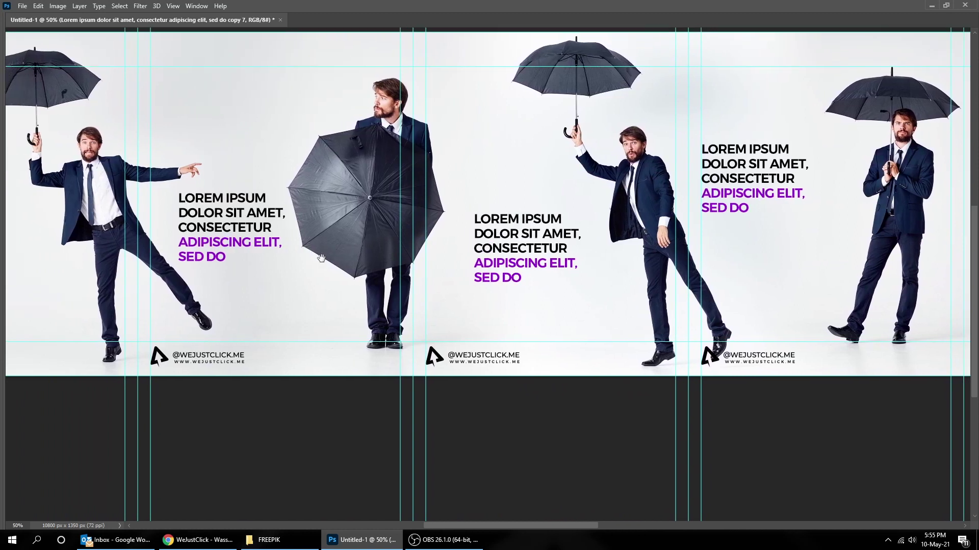
left_click_drag(308, 255, 615, 263)
left_click_drag(354, 259, 729, 246)
key("ctrl+h")
left_click_drag(454, 246, 559, 247)
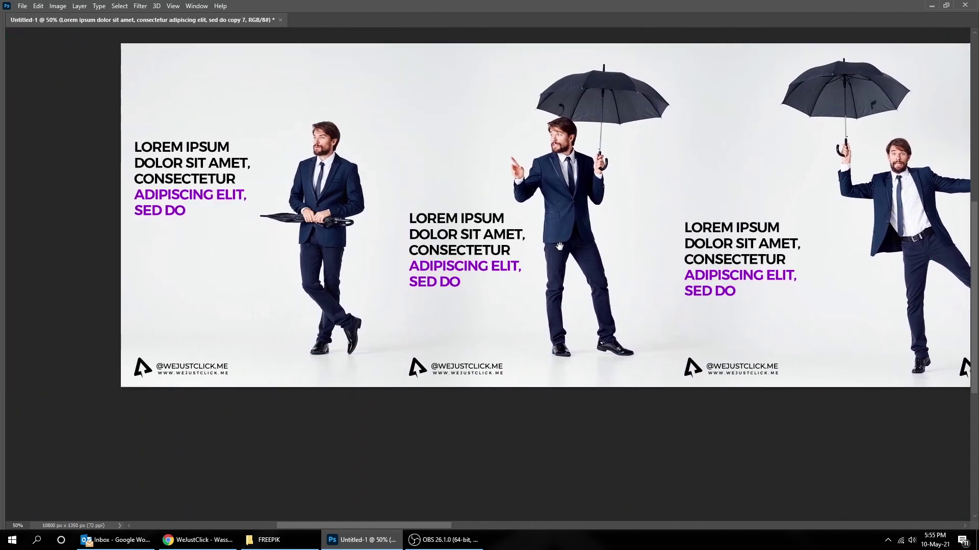
key("Tab")
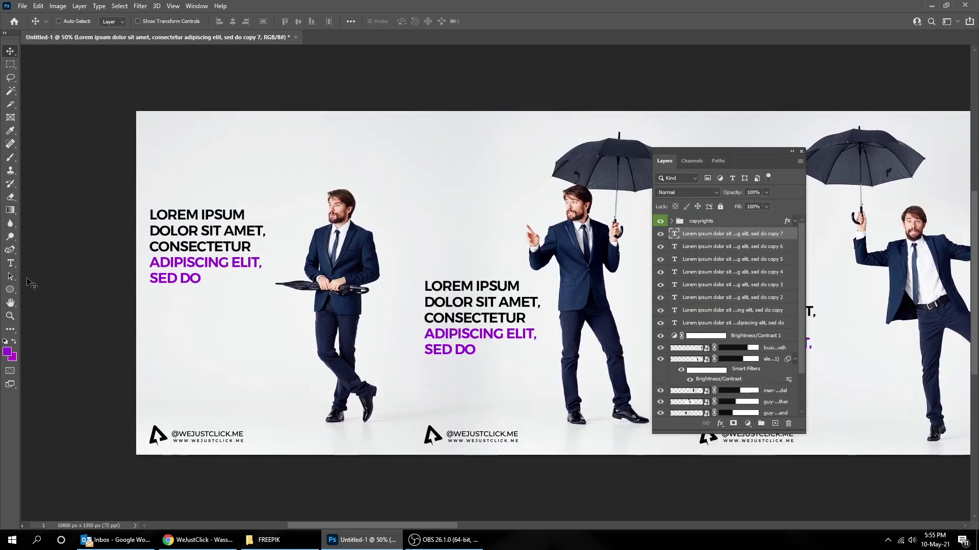
Step: Draw a purple-filled circle without stroke, about 404 px in diameter, below the first slide's heading
left_click(10, 290)
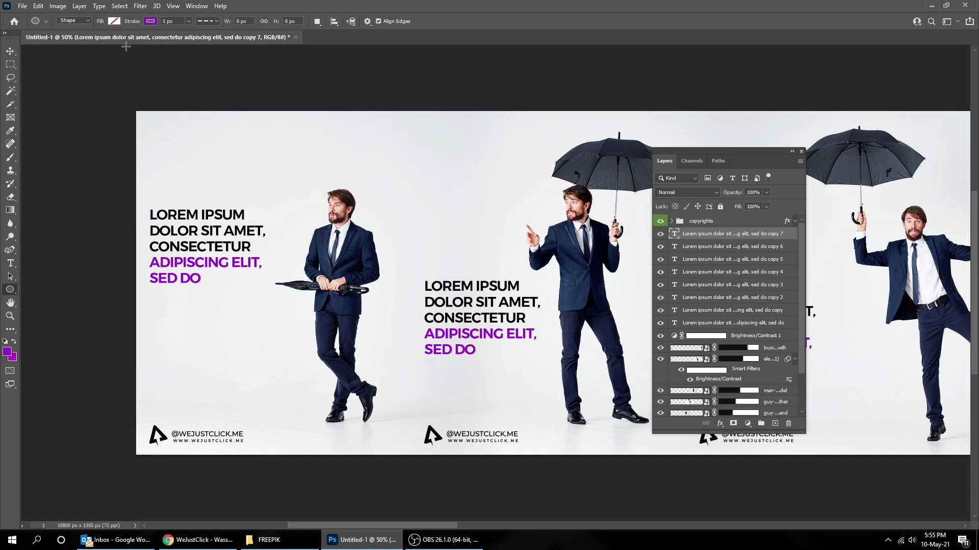
left_click(150, 21)
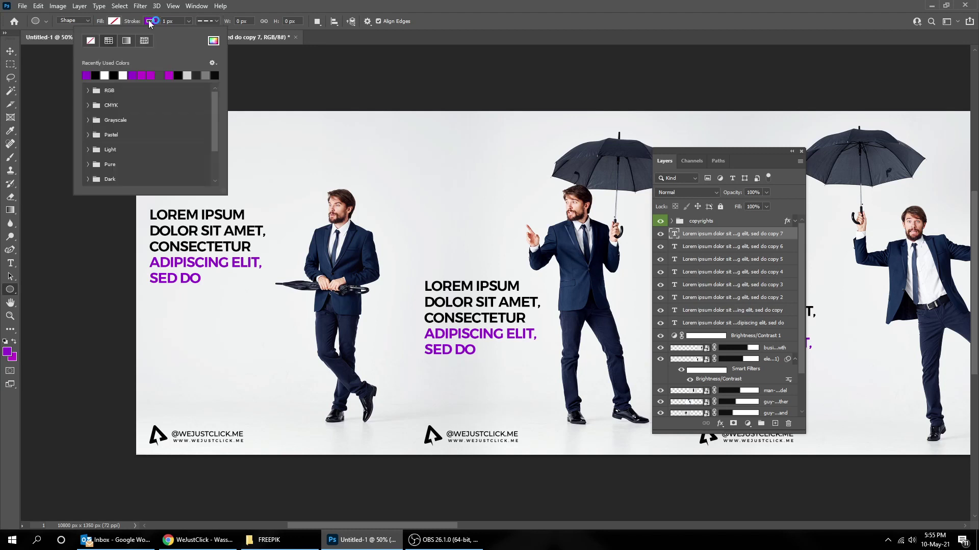
left_click(91, 40)
left_click(119, 21)
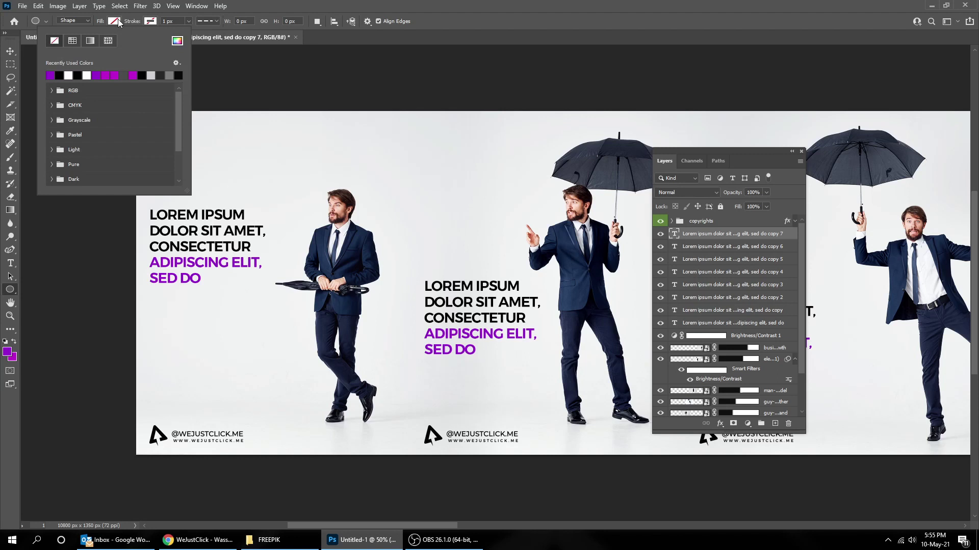
left_click(54, 74)
left_click(182, 327)
left_click_drag(194, 311, 296, 414)
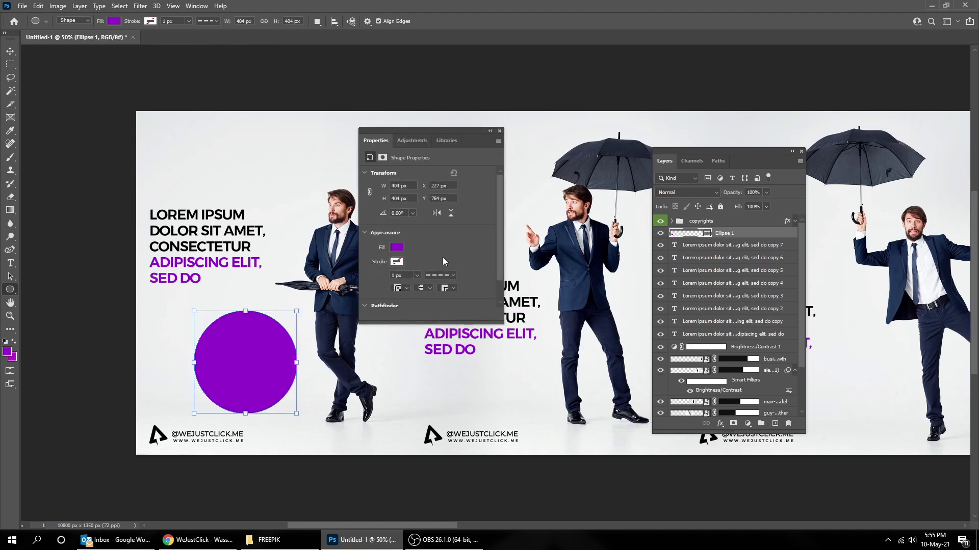
left_click(500, 131)
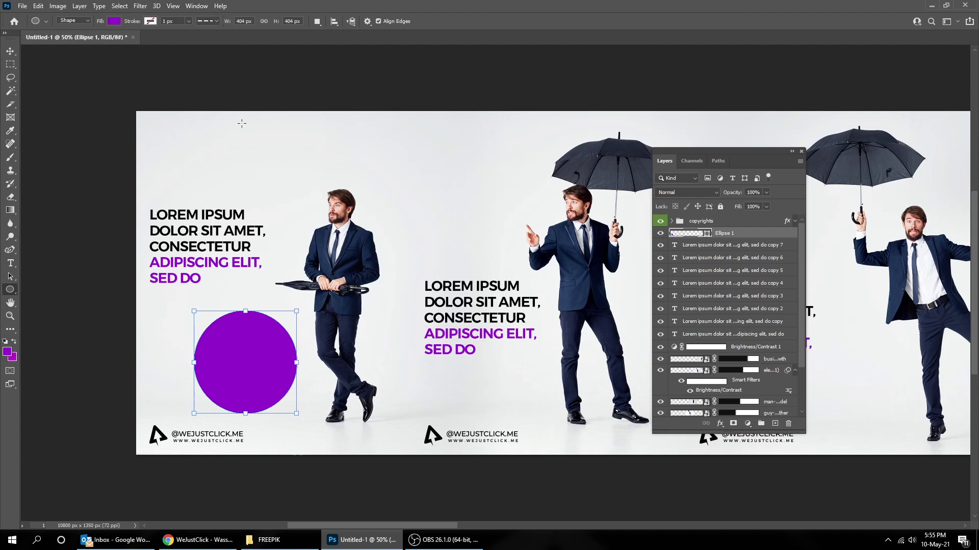
Step: Duplicate the purple circle to the second slide's top edge and above the heading on the third slide
left_click(10, 51)
left_click_drag(248, 373, 270, 369)
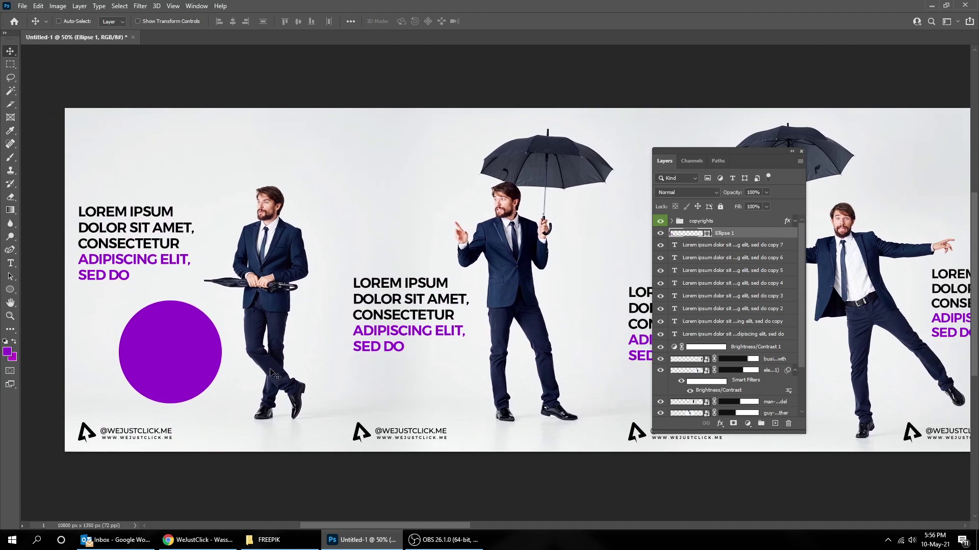
left_click_drag(293, 360, 232, 359)
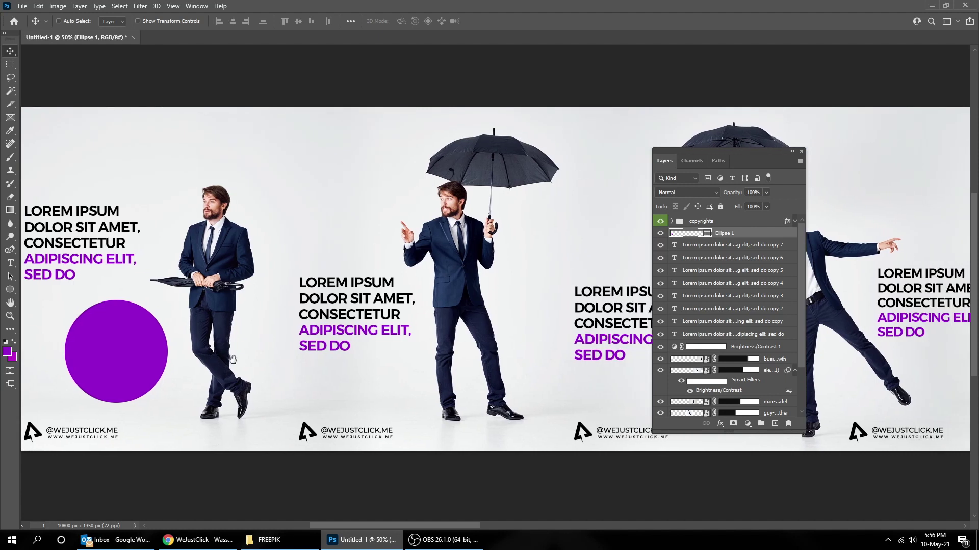
left_click_drag(129, 350, 336, 153)
left_click_drag(462, 288, 286, 277)
left_click_drag(222, 151, 456, 213)
Step: Scale the third slide's circle to 72.52% and move it below the heading beside the man's leg
key("ctrl+t")
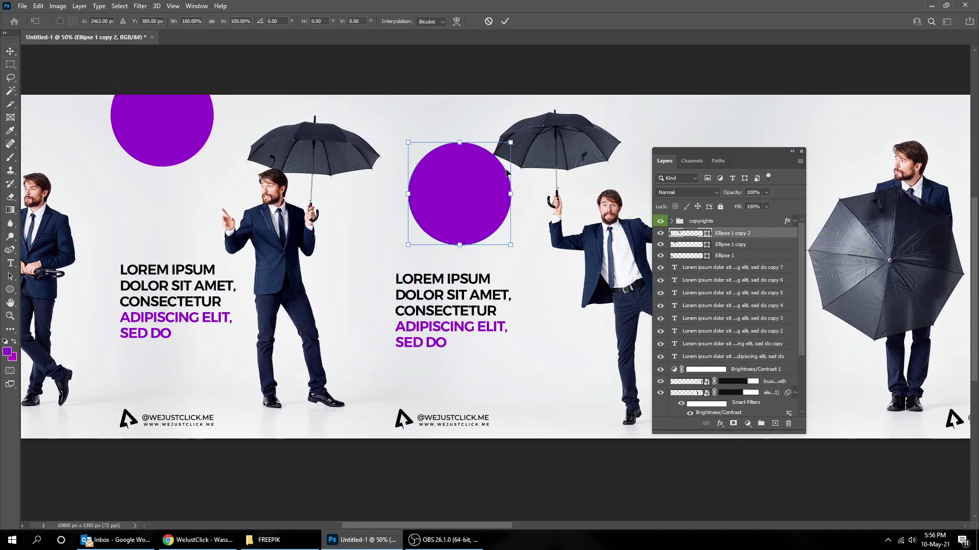
left_click_drag(511, 141, 482, 171)
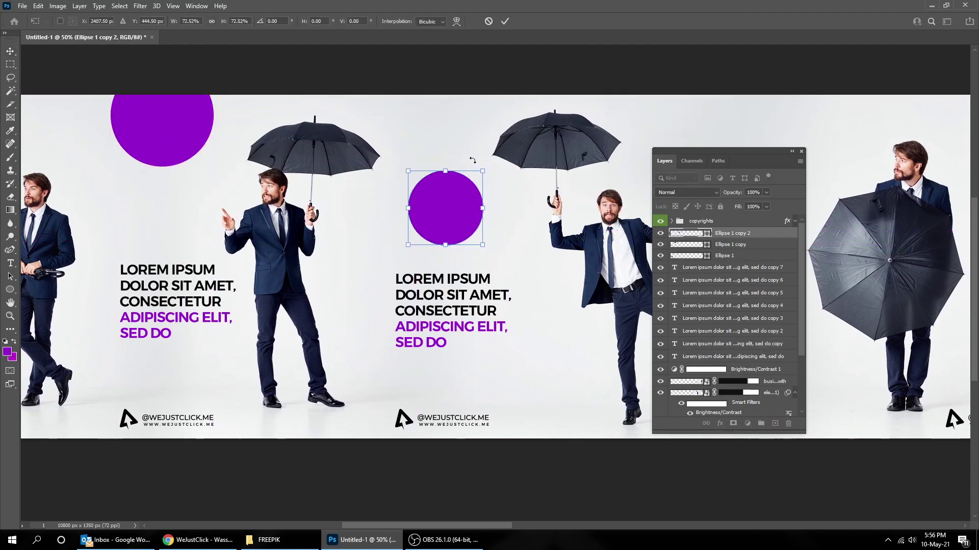
key("Return")
left_click_drag(475, 242, 372, 219)
left_click_drag(388, 220, 416, 225)
left_click_drag(494, 298, 262, 263)
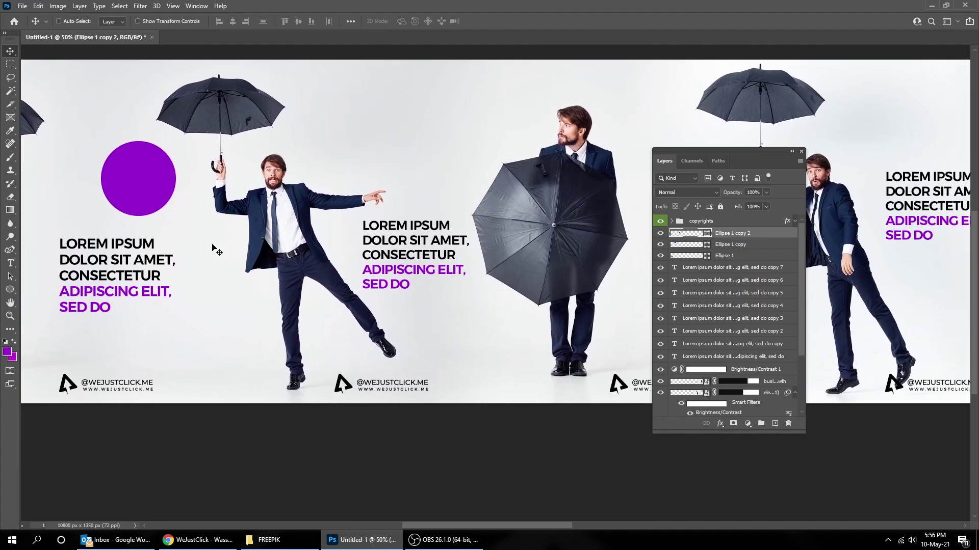
left_click_drag(157, 204, 234, 328)
Step: Show the guides and duplicate the smaller circle onto the fourth, fifth and sixth slides near their headings
key("ctrl+semicolon")
left_click_drag(390, 390, 287, 379)
left_click_drag(131, 323, 341, 131)
scroll(360, 319, "right", 6)
left_click_drag(181, 133, 436, 158)
left_click_drag(557, 229, 248, 218)
left_click_drag(135, 155, 434, 272)
Step: Duplicate the circle below the seventh slide's heading, scale it down and position it beside the man's legs
left_click_drag(518, 307, 194, 285)
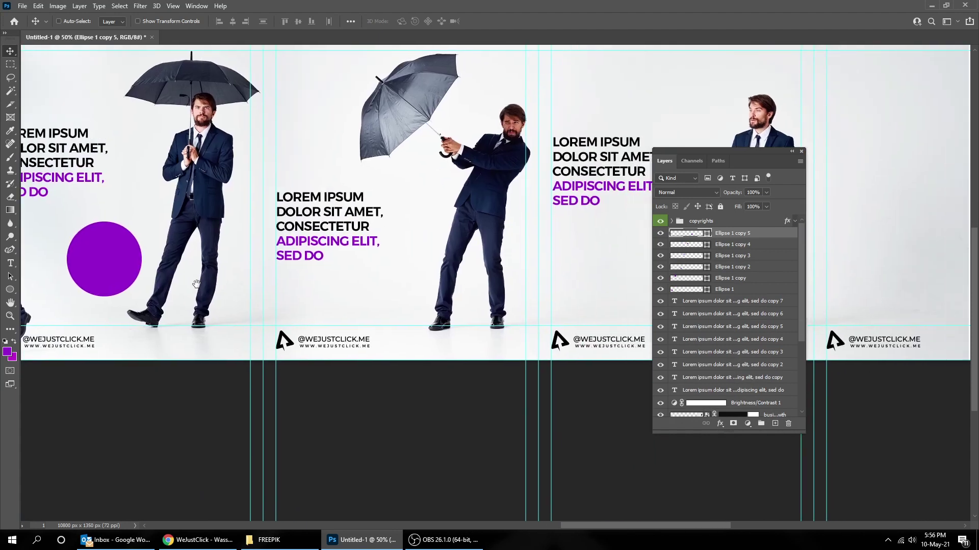
left_click_drag(121, 266, 394, 266)
key("ctrl+alt+t")
key("Return")
left_click_drag(371, 299, 394, 293)
Step: Duplicate the small circle onto the eighth slide, scale it to 201.09% and position it below the heading
left_click_drag(487, 313, 228, 301)
left_click_drag(143, 268, 438, 208)
key("ctrl+t")
key("Return")
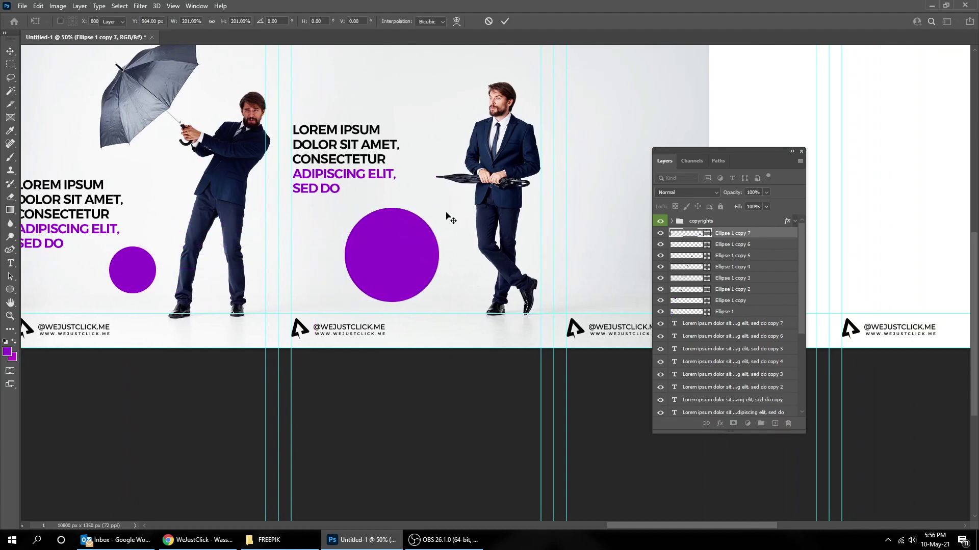
left_click_drag(401, 253, 422, 253)
left_click_drag(392, 255, 437, 251)
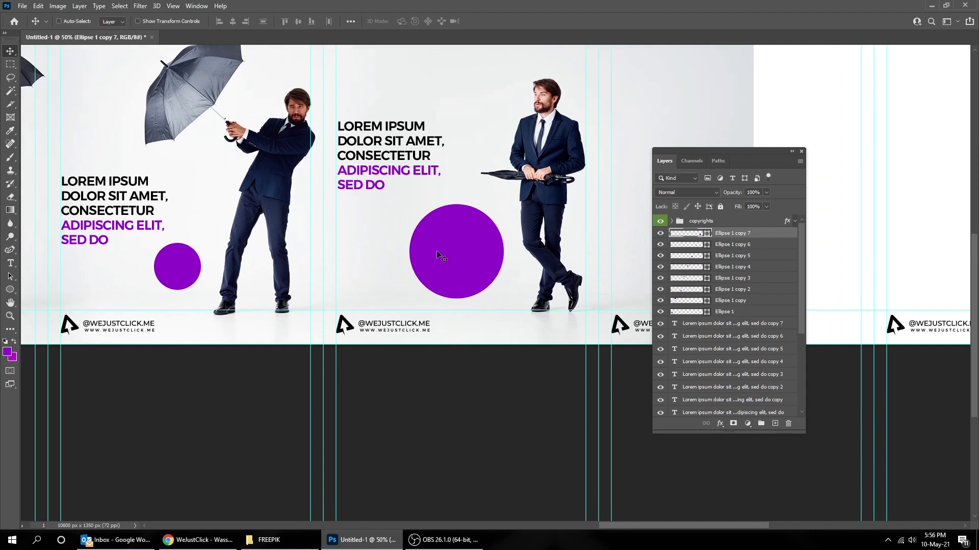
Step: Examine the circles across the carousel from the last slide back to the first, zoomed out with the panels hidden
key("ctrl+minus")
key("Tab")
left_click_drag(242, 246, 490, 234)
left_click_drag(252, 238, 434, 246)
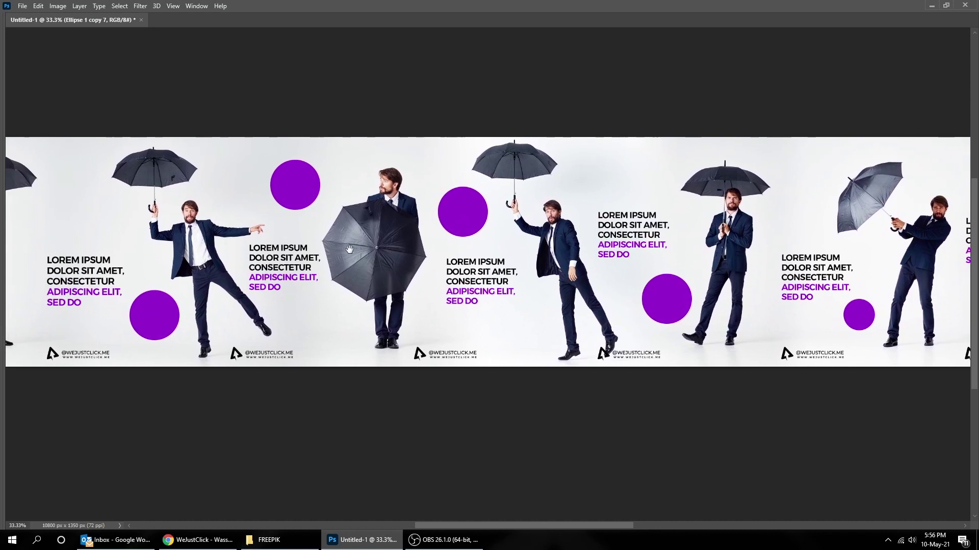
scroll(350, 249, "left", 10)
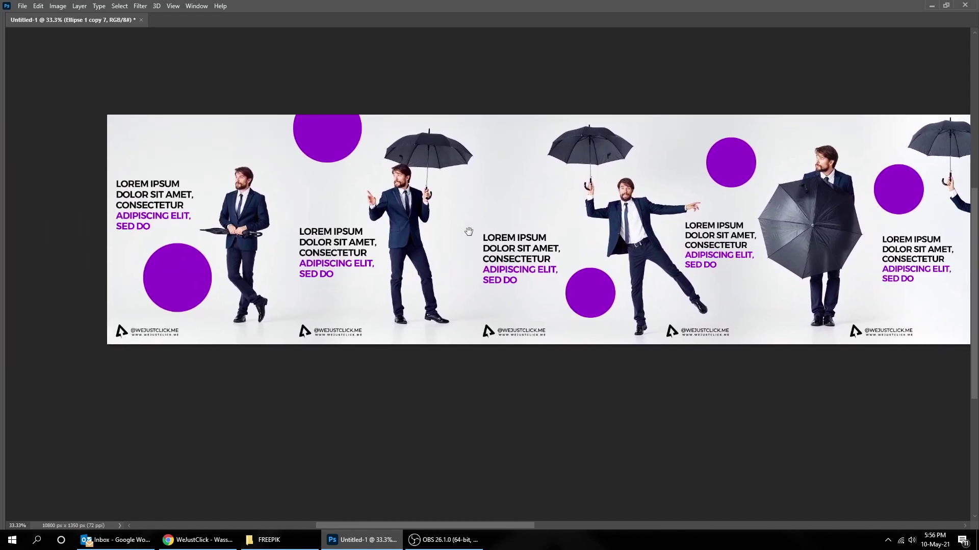
left_click_drag(468, 232, 468, 228)
Step: Move the first slide's circle partly past the canvas's left edge so only part of it stays on the slide
right_click(211, 283)
left_click(182, 275)
left_click_drag(189, 277, 153, 280)
left_click_drag(297, 245, 271, 248)
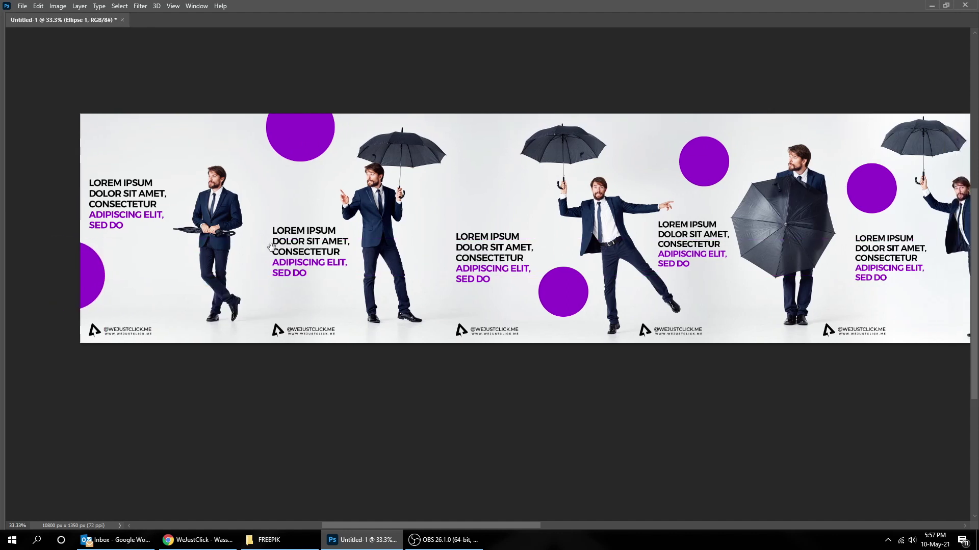
Step: Move the second slide's circle up until about half of it extends past the canvas's top edge
right_click(319, 135)
left_click(330, 142)
left_click_drag(311, 146, 309, 132)
Step: Enlarge the third slide's circle slightly and move it so it is cut off by the canvas's bottom edge
left_click_drag(559, 301, 506, 280)
right_click(503, 287)
right_click(478, 276)
left_click(493, 280)
key("Return")
key("ctrl+semicolon")
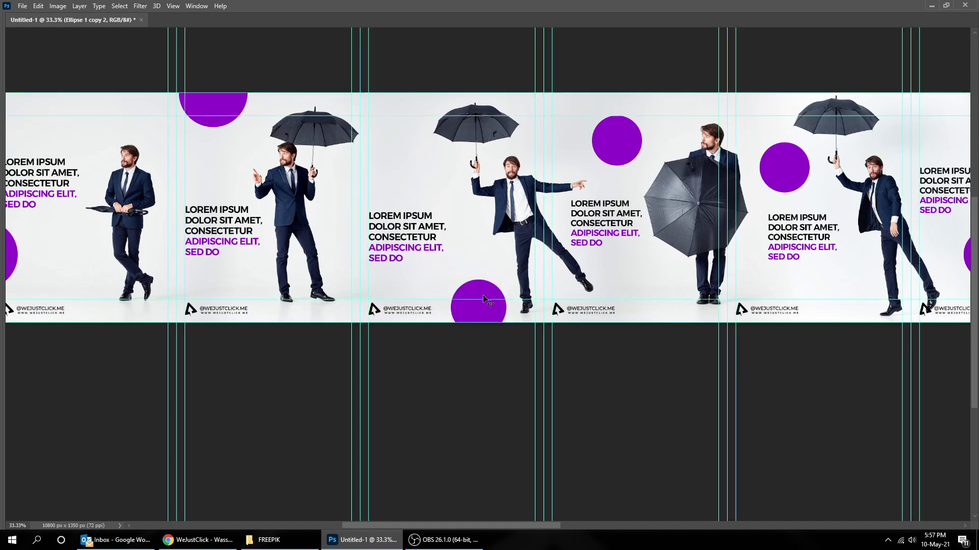
left_click_drag(482, 291, 479, 291)
Step: Enlarge the fourth slide's circle and move it up so it is cut off by the canvas's top edge
left_click_drag(593, 297, 428, 310)
right_click(443, 153)
left_click(459, 159)
left_click_drag(462, 160, 476, 141)
key("Return")
Step: Examine the repositioned circles back to the first slide with the guides hidden, at 50% zoom
left_click_drag(639, 234, 453, 213)
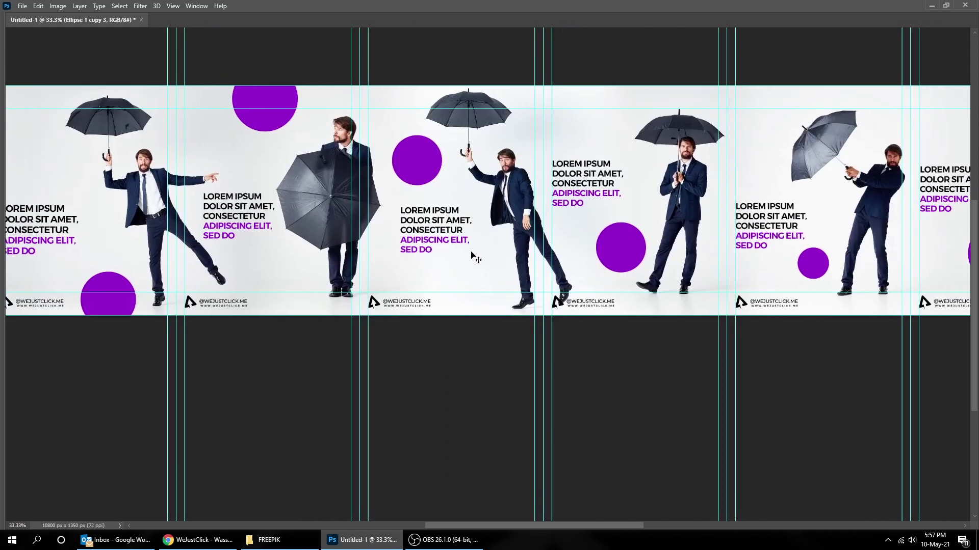
key("ctrl+semicolon")
left_click_drag(480, 263, 582, 265)
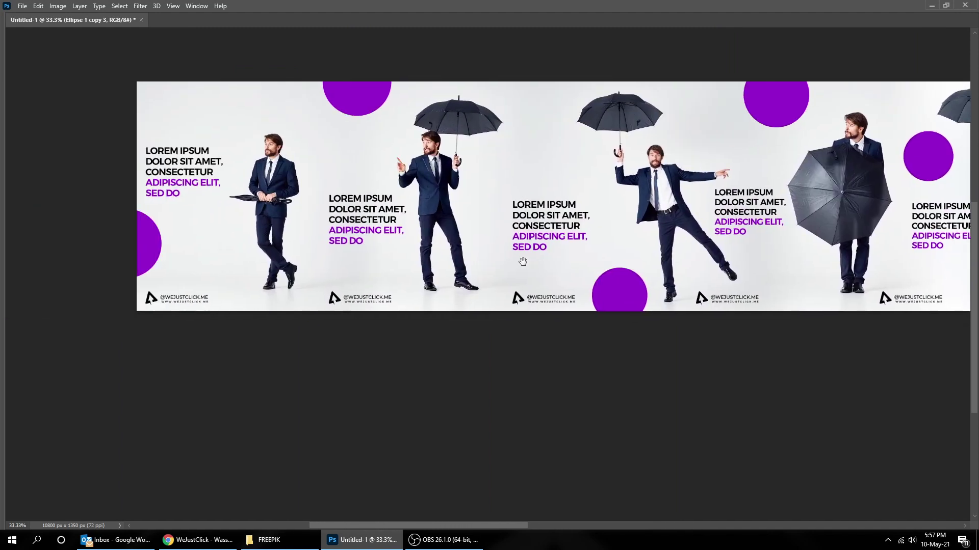
left_click_drag(407, 234, 436, 233)
left_click_drag(377, 196, 397, 214)
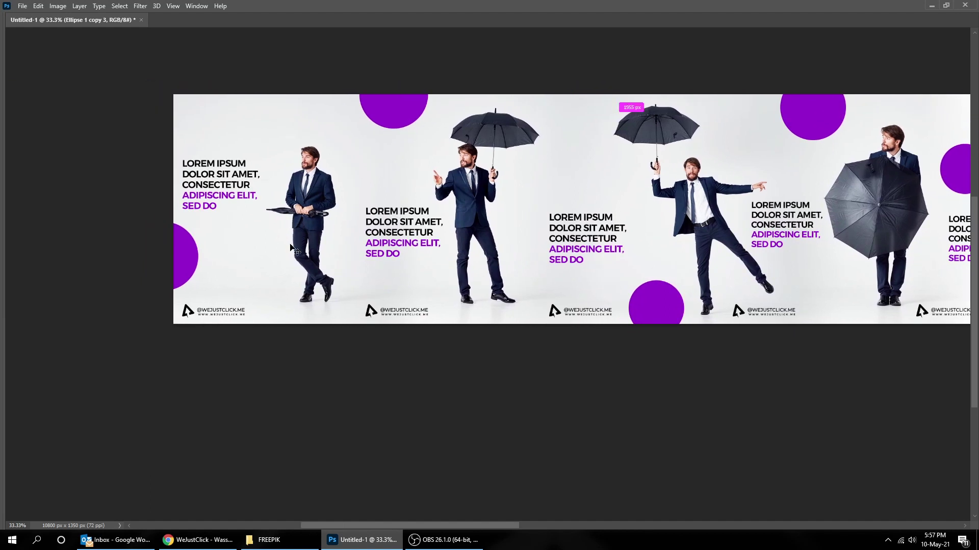
key("ctrl+plus")
left_click_drag(325, 216, 373, 285)
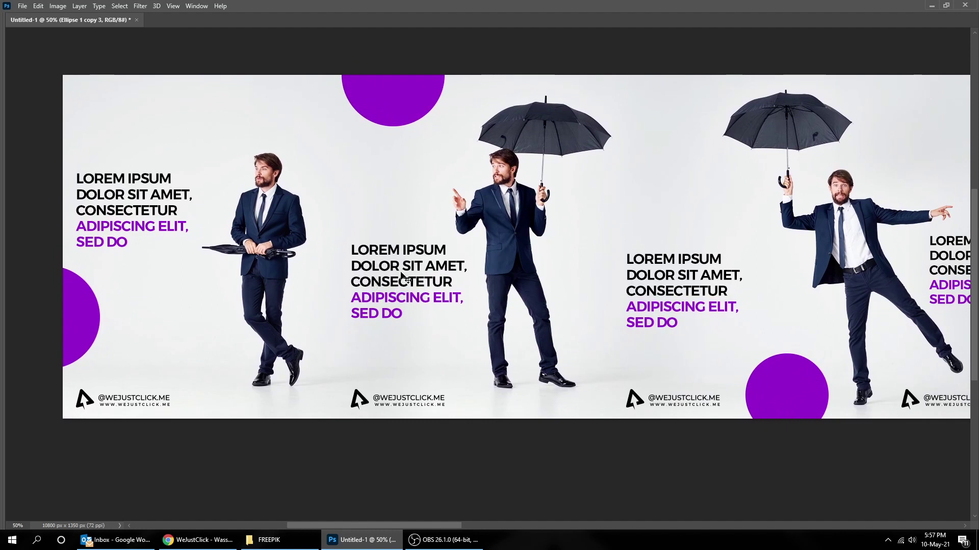
Step: Create a new layer above the circle layers and set up the Curvature Pen tool in Shape mode
key("Tab")
left_click(739, 233)
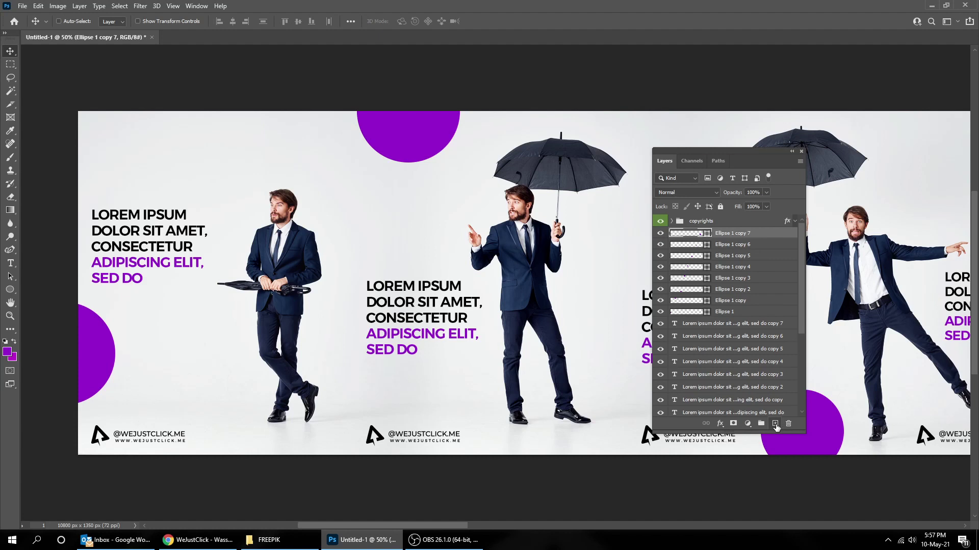
left_click(775, 424)
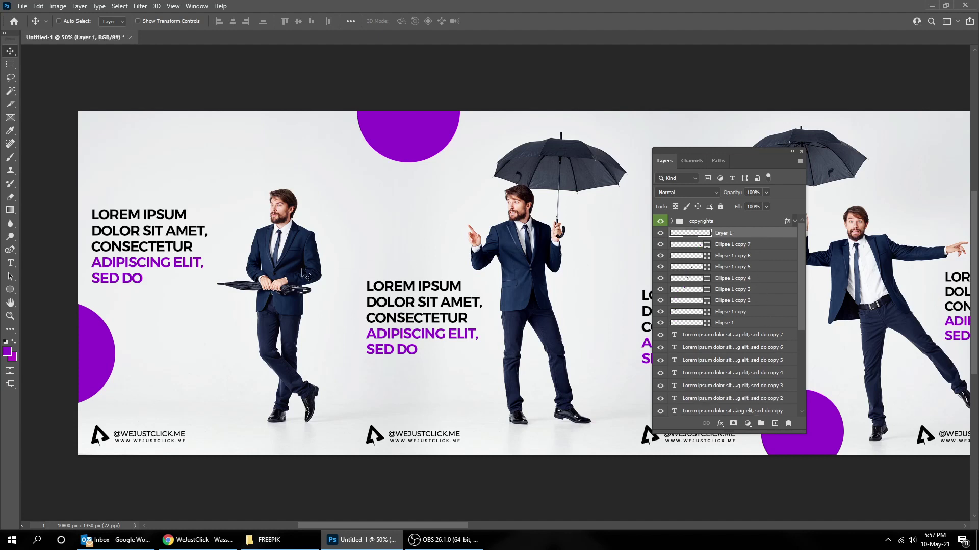
key("p")
right_click(11, 249)
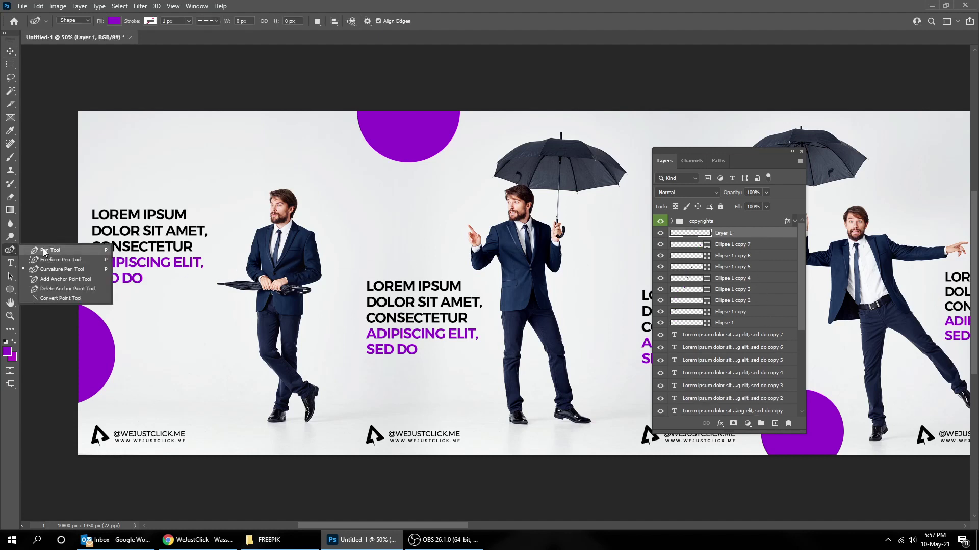
left_click(68, 271)
left_click(76, 21)
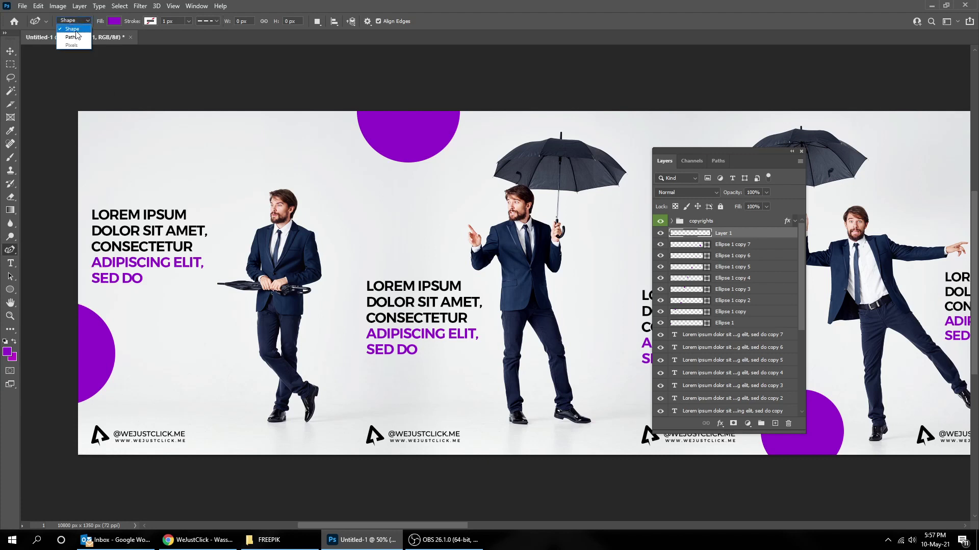
left_click(76, 31)
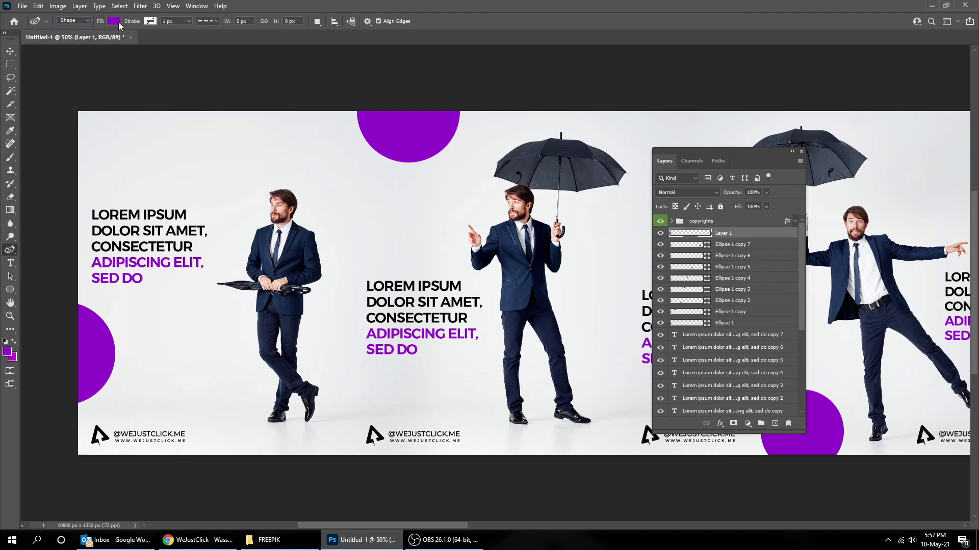
Step: Set the shape to no fill with a black, dashed 1 px stroke
left_click(114, 21)
left_click(56, 43)
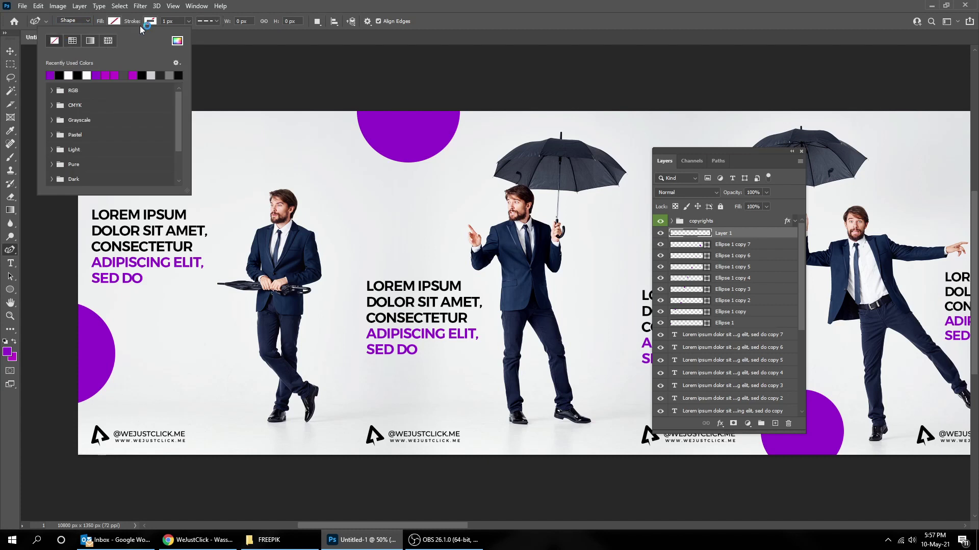
left_click(149, 21)
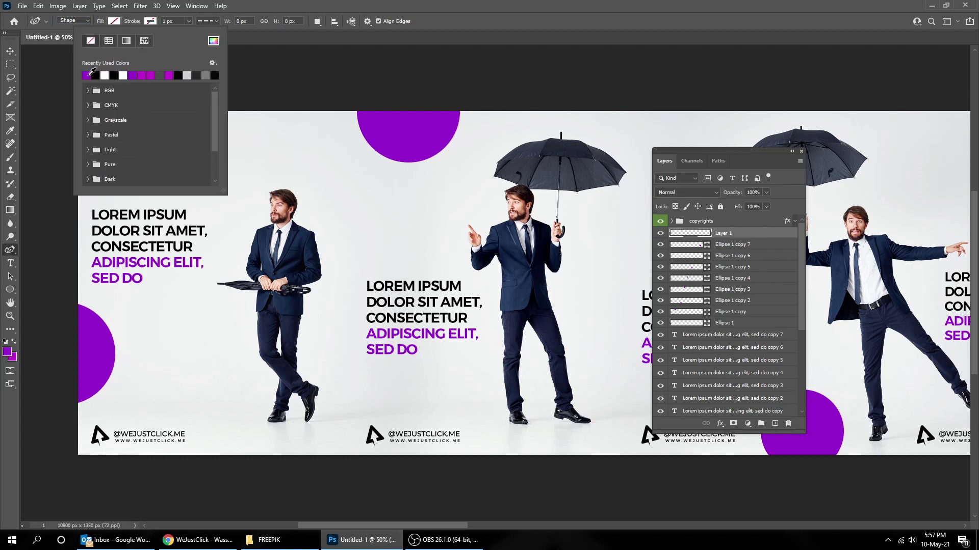
left_click(95, 75)
left_click(212, 24)
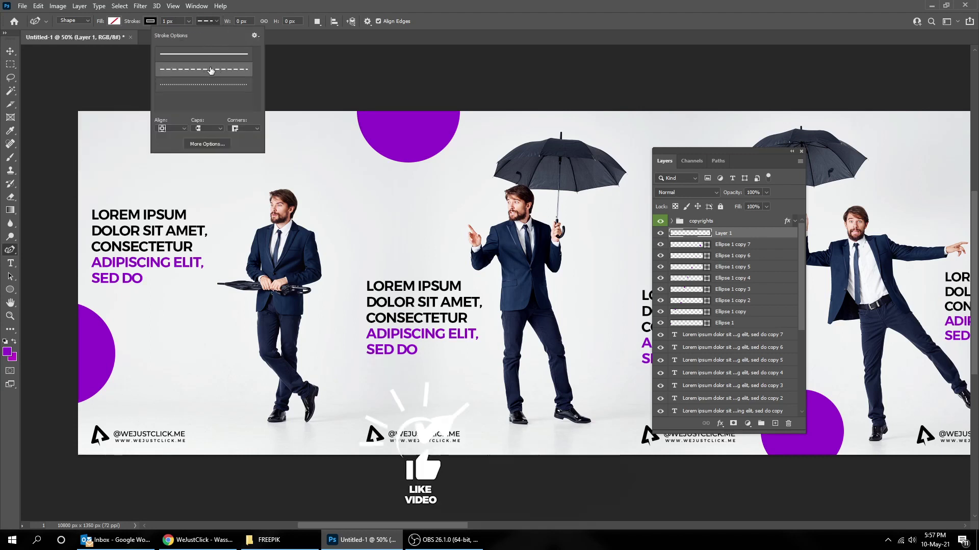
Step: Draw a wavy line from the first heading's end, dipping before the second heading, rising past the second man and descending to the fourth heading
left_click(150, 278)
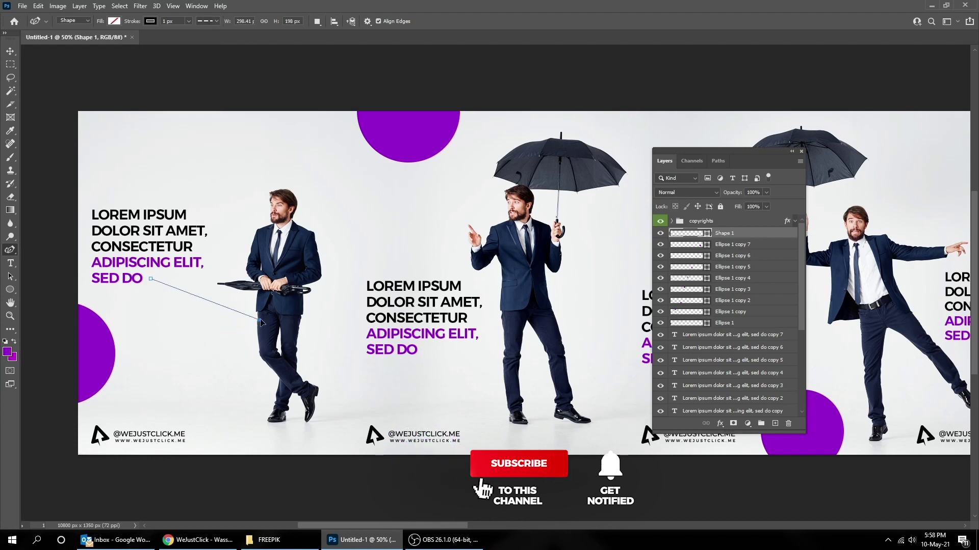
left_click(341, 322)
left_click(585, 209)
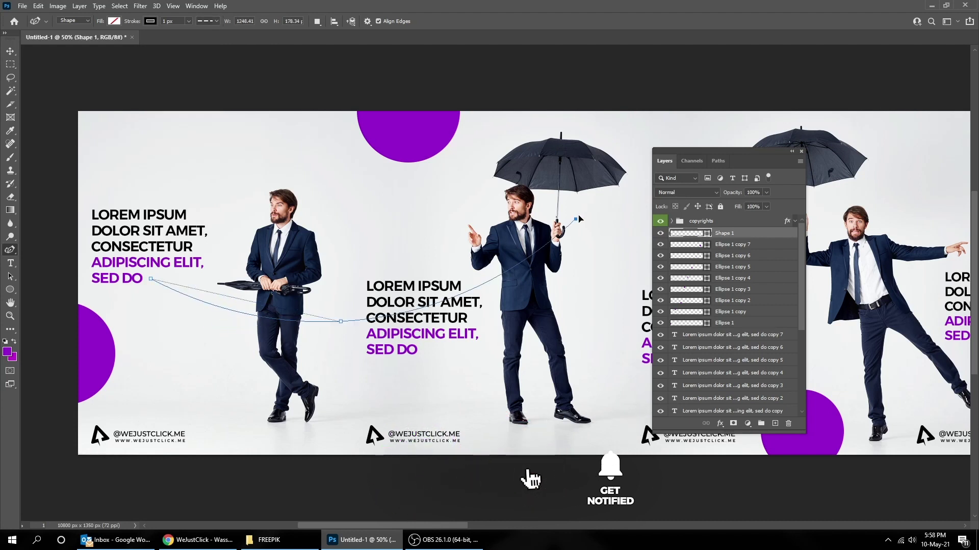
left_click_drag(611, 227, 612, 260)
key("Tab")
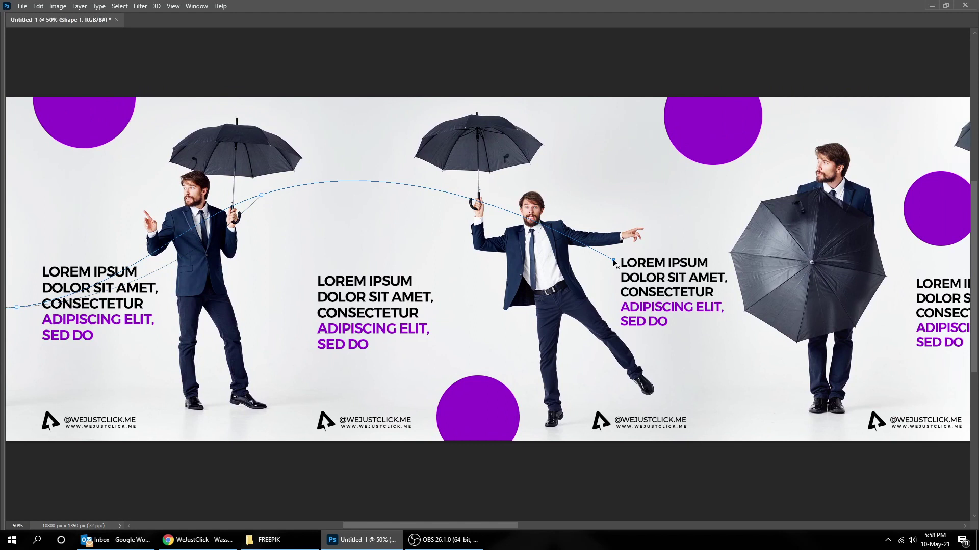
Step: Continue the wavy line with a dip across the fourth slide and a crest near the seventh, ending at the eighth slide's circle
left_click_drag(714, 290, 441, 290)
left_click_drag(521, 306, 686, 280)
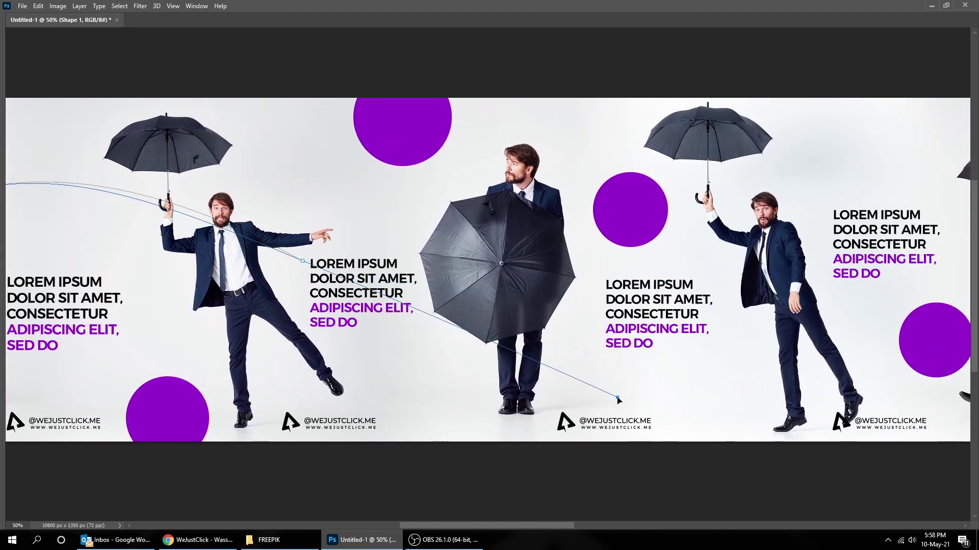
left_click_drag(616, 361, 381, 340)
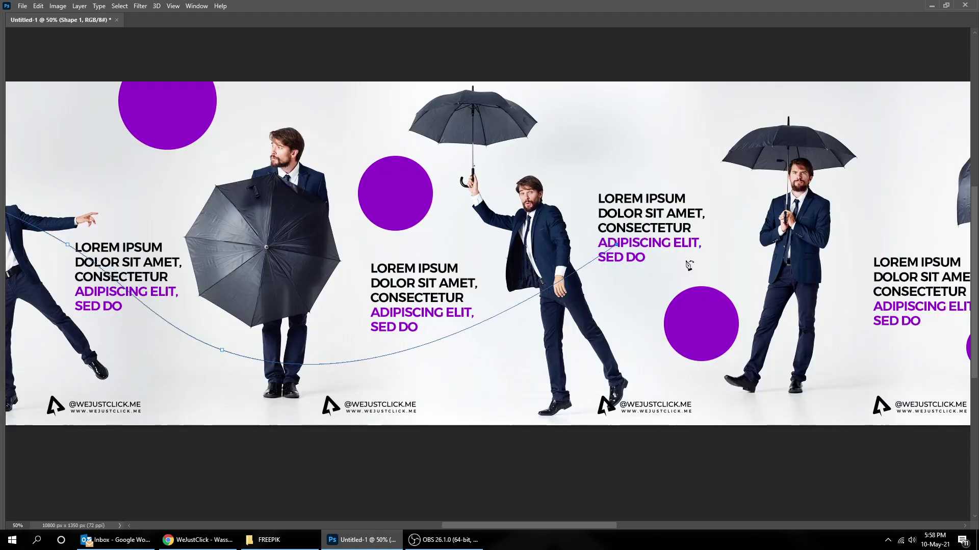
left_click_drag(706, 249, 418, 249)
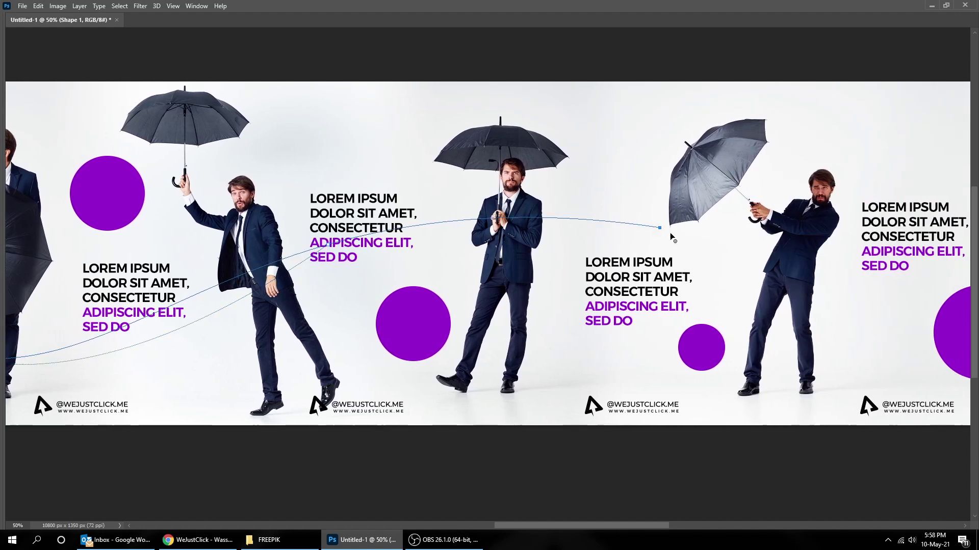
left_click_drag(736, 263, 265, 246)
left_click(459, 303)
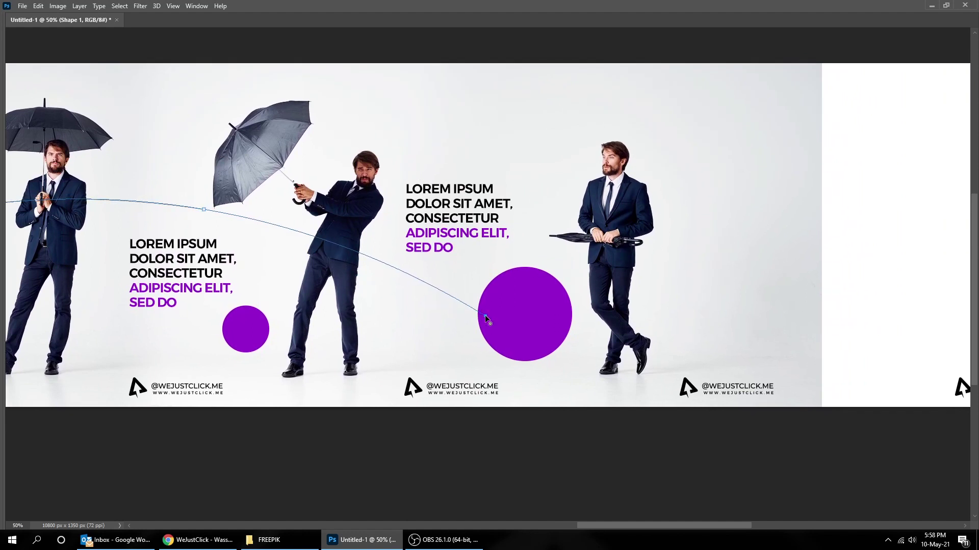
left_click(486, 316)
scroll(287, 262, "left", 7)
key("Tab")
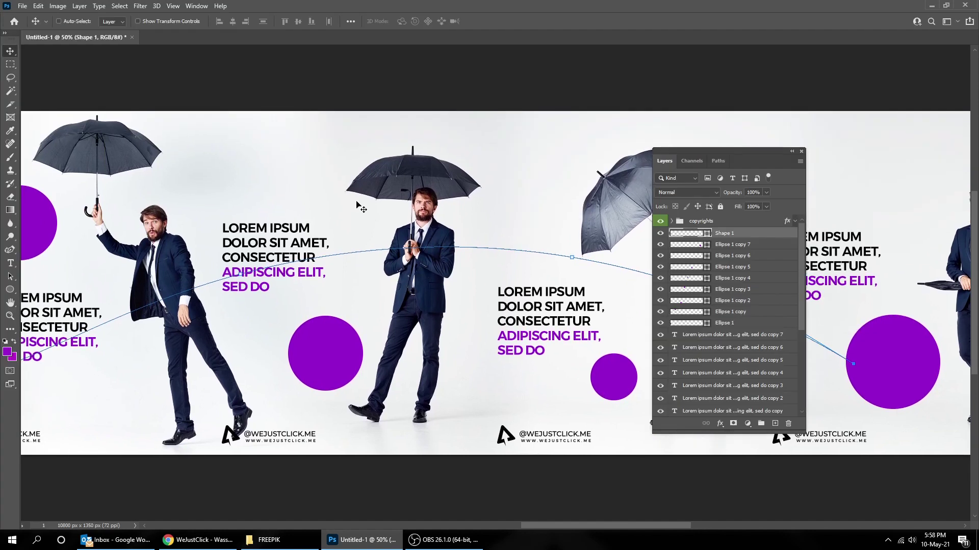
Step: Customise the wavy line's stroke with a dash of 15 and a gap of 25, and choose its cap style
left_click_drag(273, 249, 324, 244)
left_click(334, 254, "ctrl")
left_click(339, 263, "ctrl")
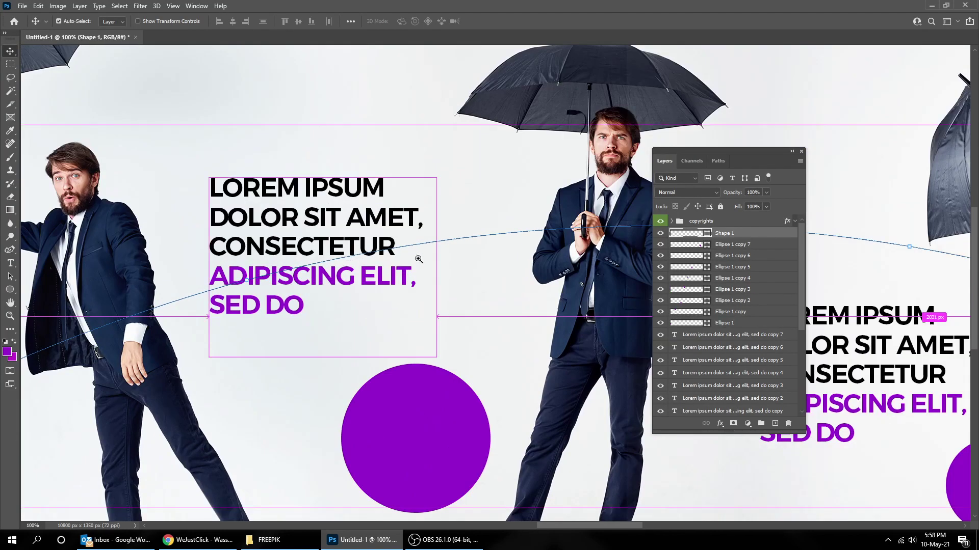
left_click(471, 238, "ctrl")
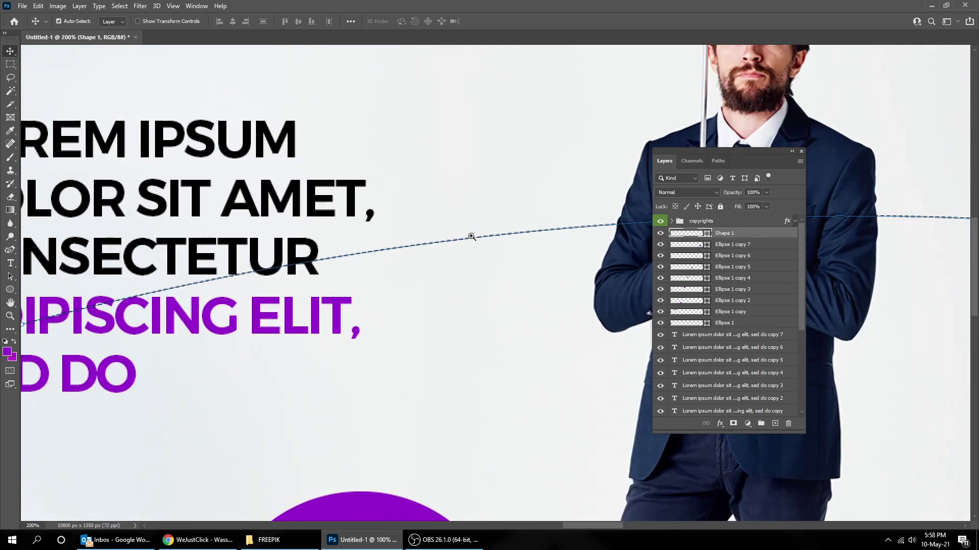
left_click(10, 276)
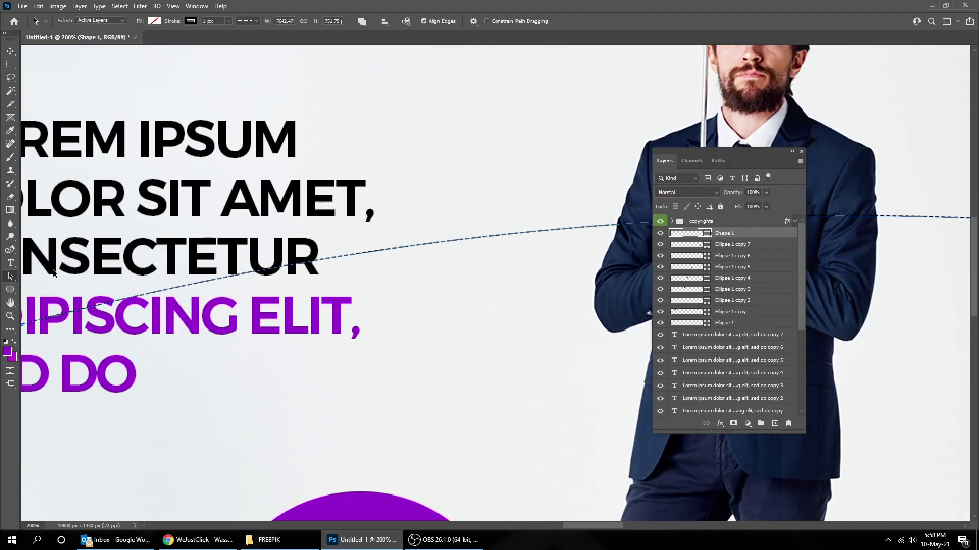
left_click(247, 22)
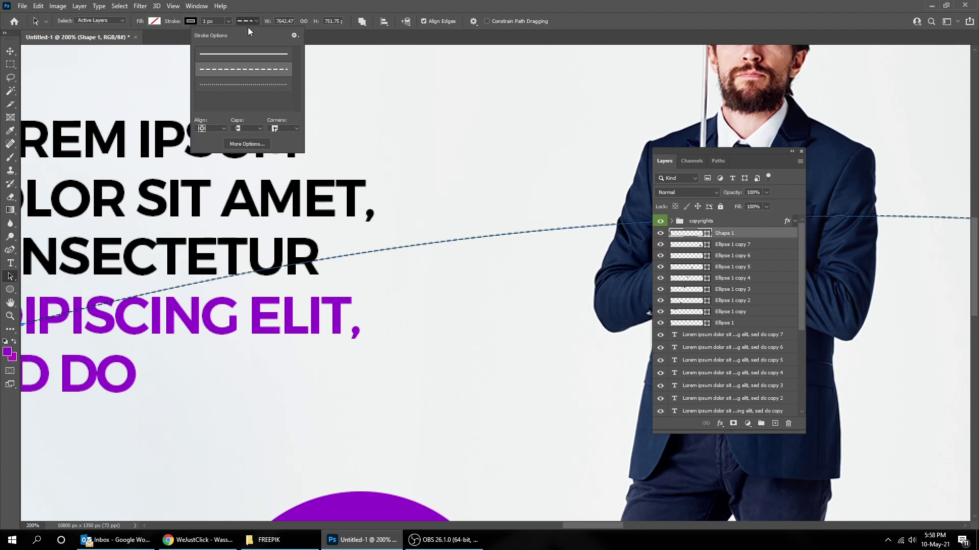
left_click(249, 143)
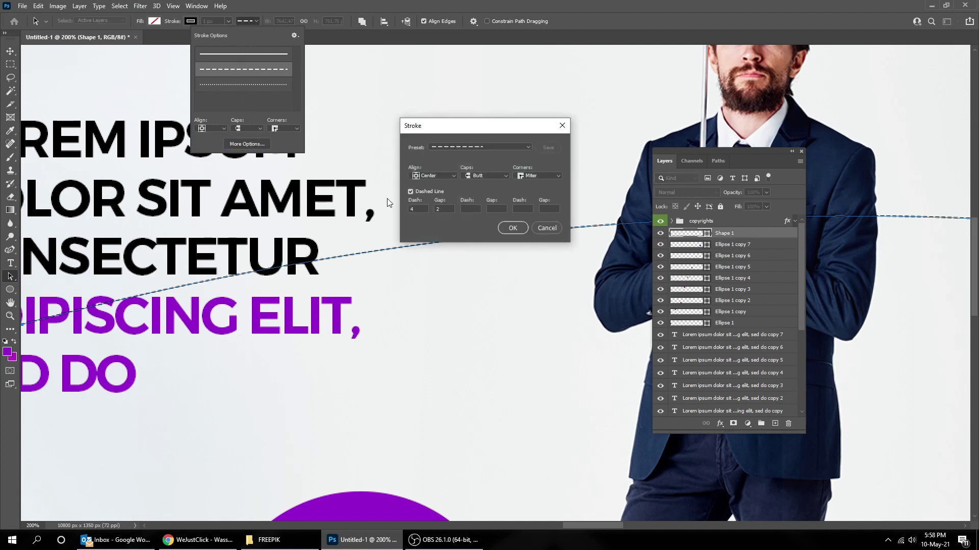
type("15")
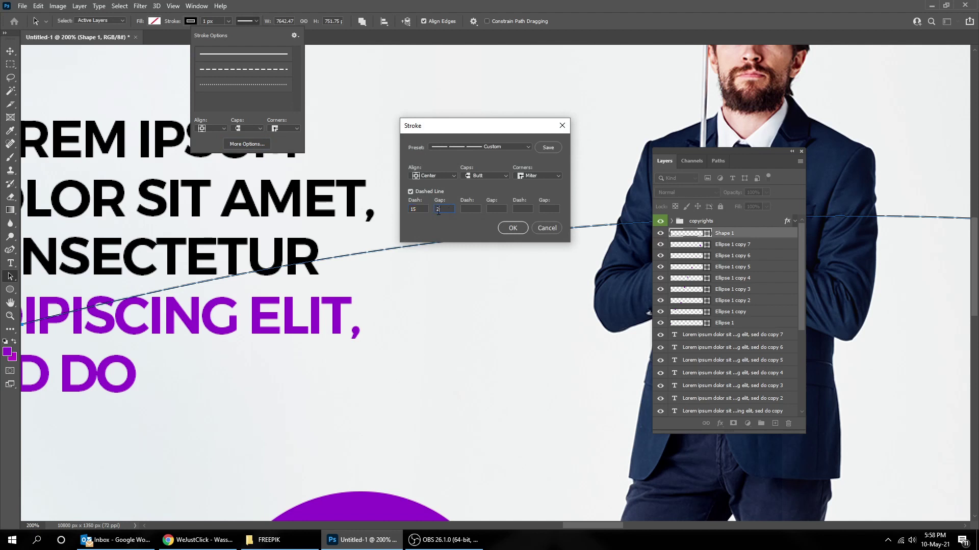
type("25")
key("Tab")
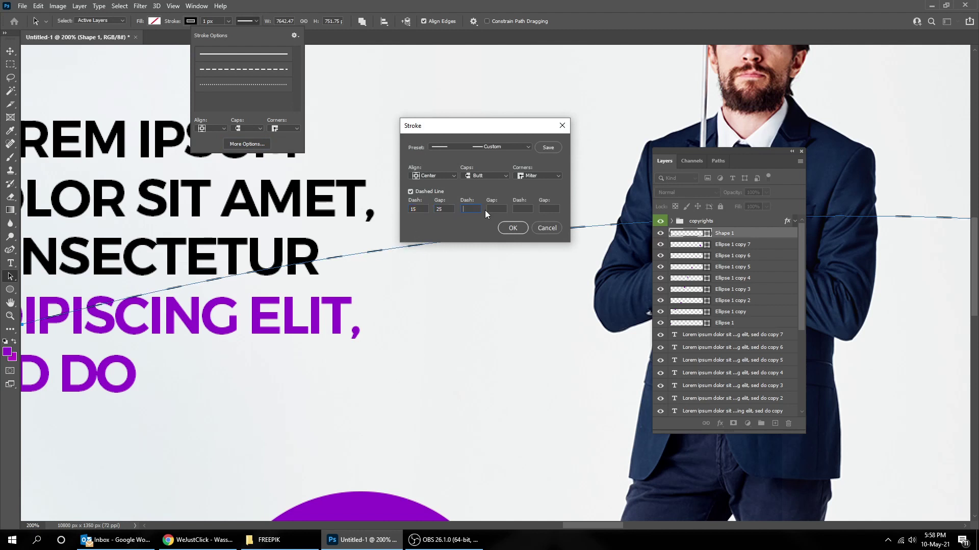
left_click(495, 176)
left_click(495, 198)
left_click(513, 227)
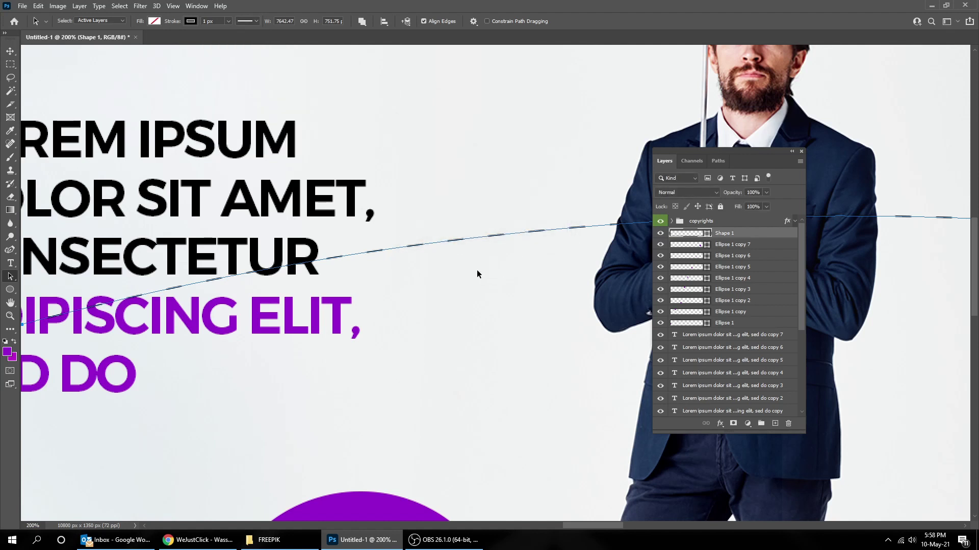
Step: Examine the dashed line across the slides back to the first one, with its path outline deselected and the panels hidden
left_click(733, 245)
scroll(546, 310, "down", 6)
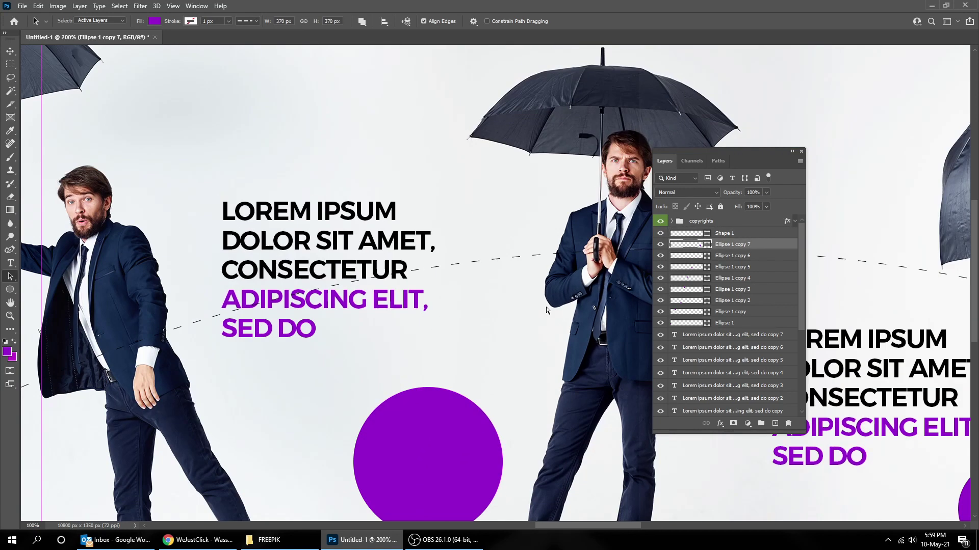
key("Tab")
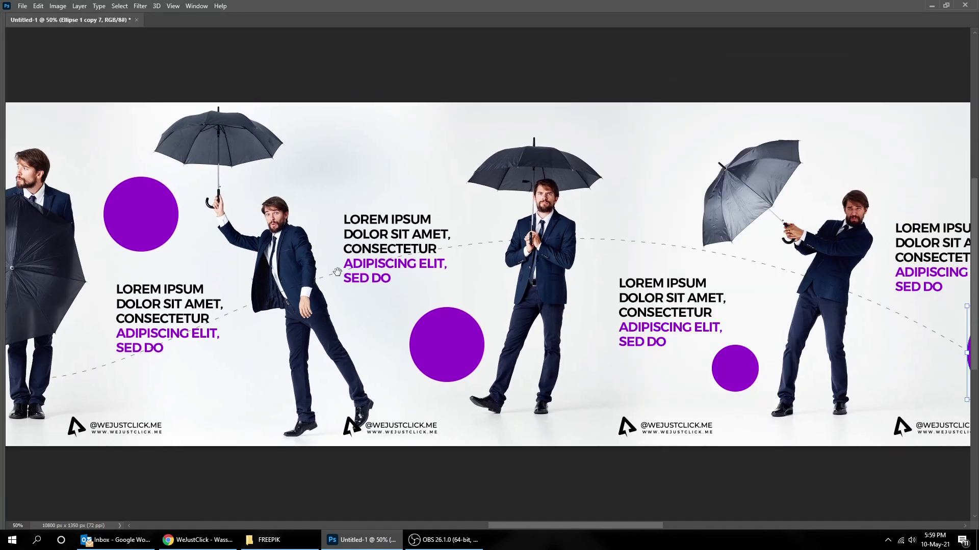
left_click_drag(337, 272, 594, 246)
left_click_drag(271, 258, 508, 256)
mouse_move(352, 226)
left_mouse_down()
mouse_move(518, 229)
mouse_move(527, 220)
left_mouse_up()
mouse_move(344, 223)
left_mouse_down()
mouse_move(567, 225)
mouse_move(528, 250)
left_mouse_up()
key("Tab")
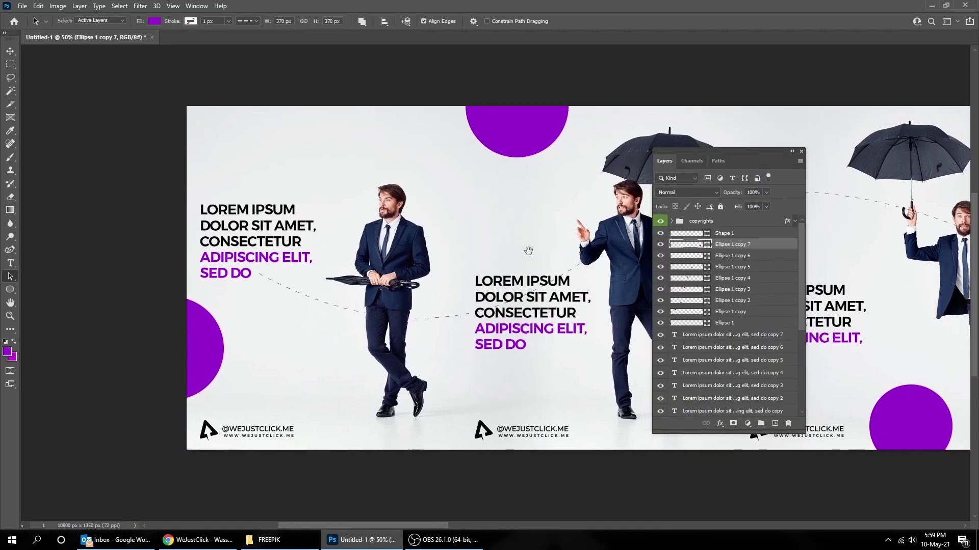
Step: Add a layer mask to the dashed line's Shape 1 layer
left_click(725, 234)
left_click(662, 234)
left_click(661, 234)
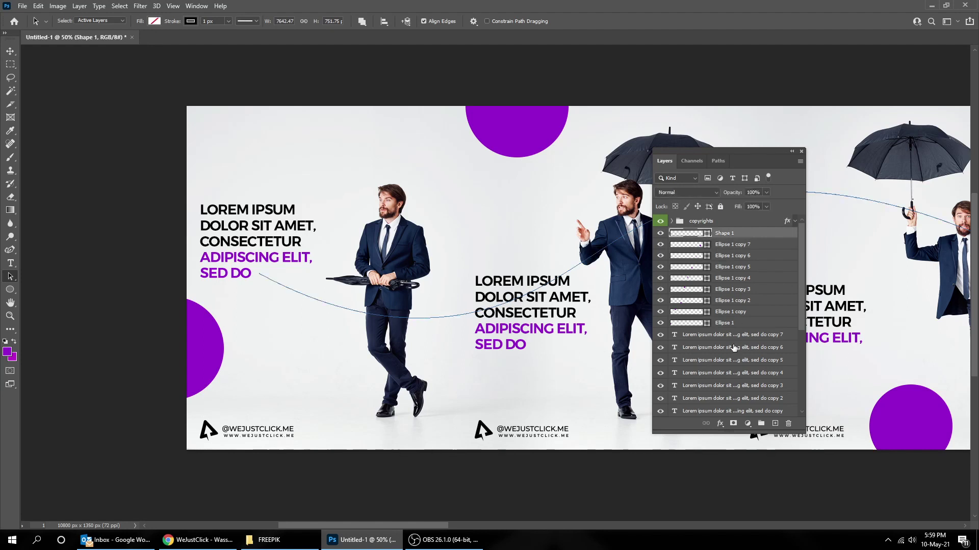
left_click(733, 424)
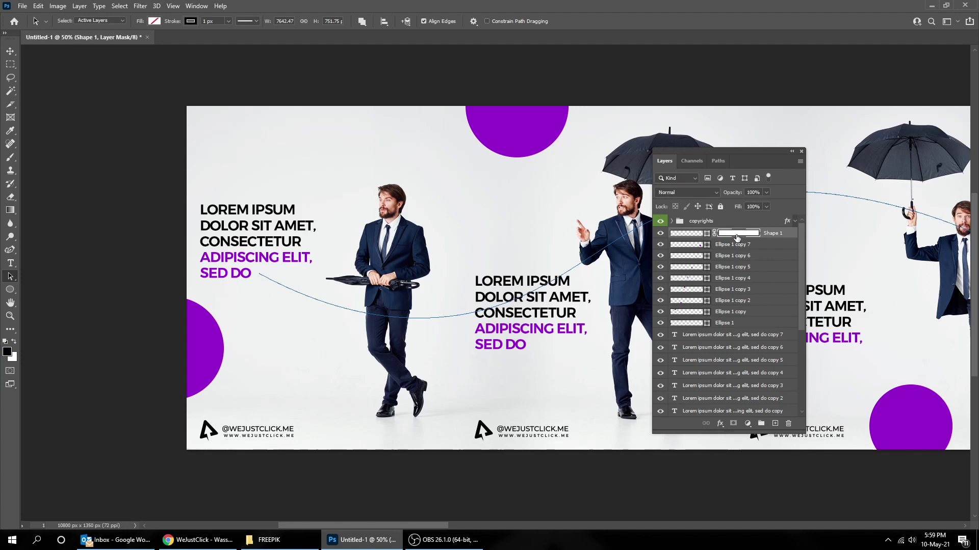
Step: Paint black with the Brush on the mask to hide the dashed line across the first man's legs
key("b")
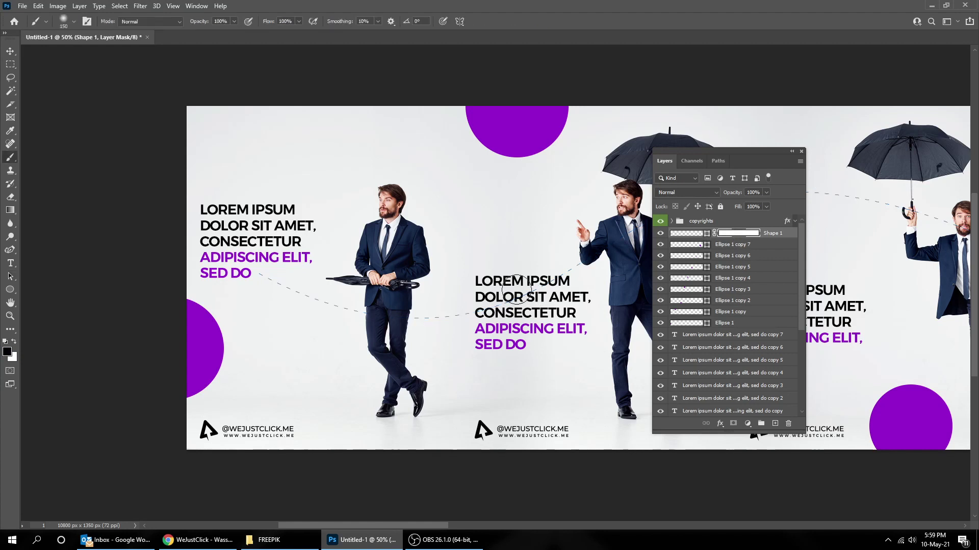
left_click(13, 342)
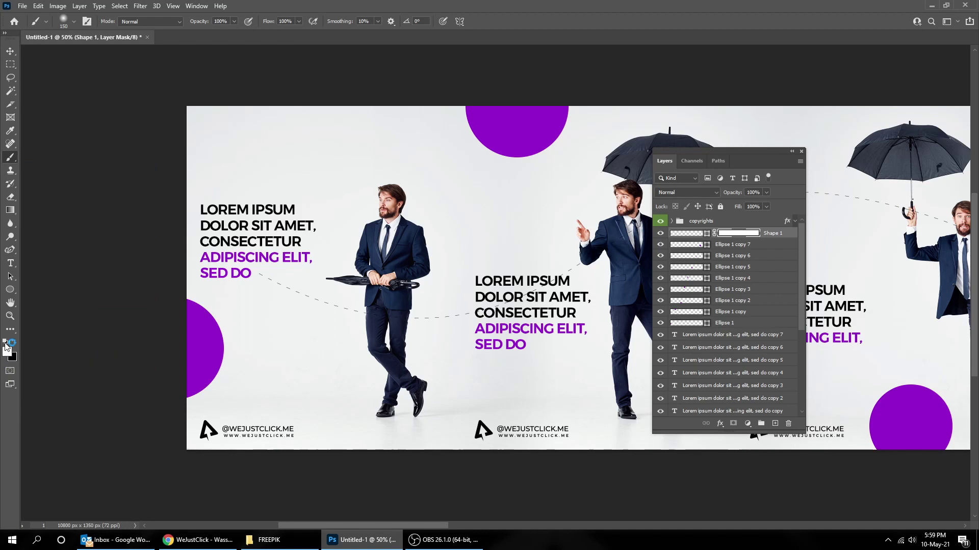
left_click(14, 342)
left_click(384, 316, "ctrl+space")
left_click(385, 315, "ctrl+space")
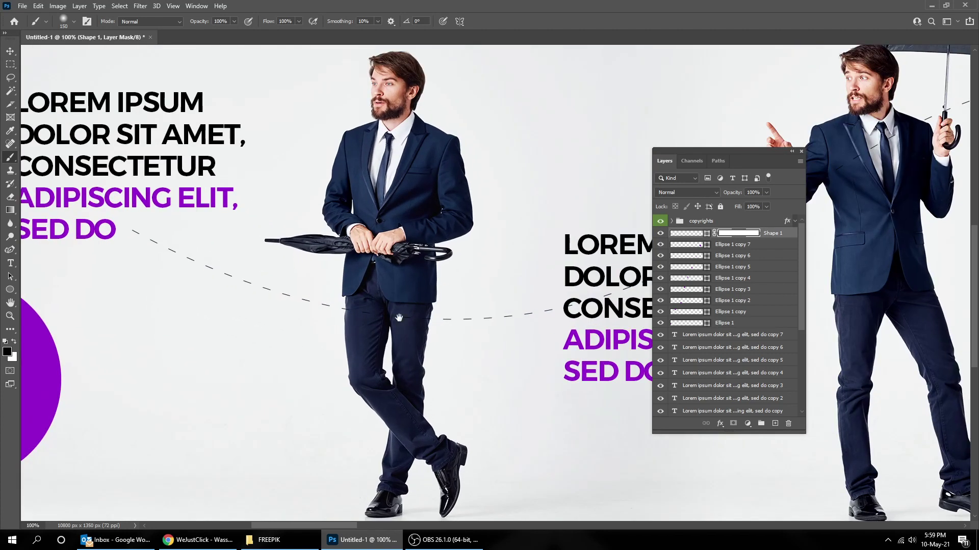
mouse_move(353, 312)
left_mouse_down()
mouse_move(415, 329)
mouse_move(347, 314)
left_mouse_up()
left_click_drag(353, 315, 132, 331)
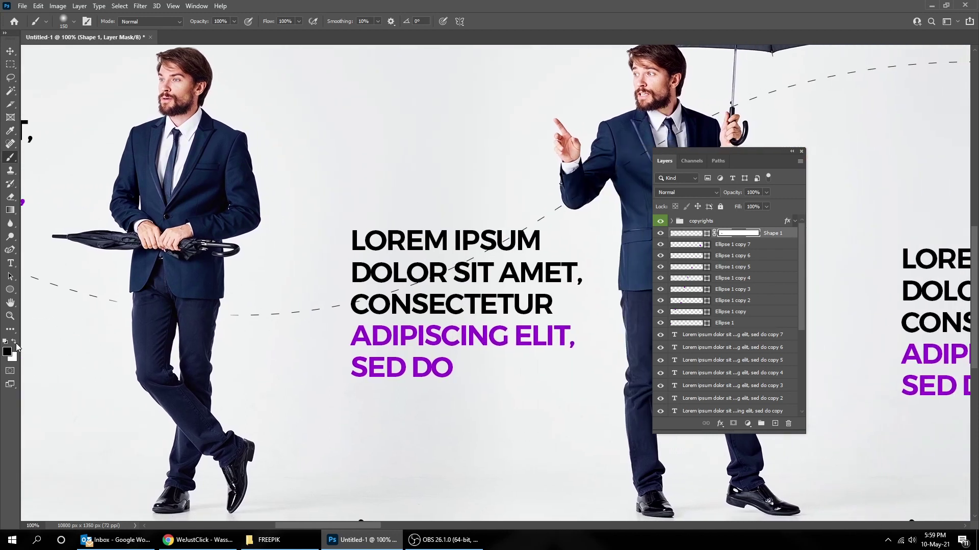
Step: Paint black on the Shape 1 mask to hide the dashed line across the second man and his slide's heading
left_click_drag(393, 327, 286, 328)
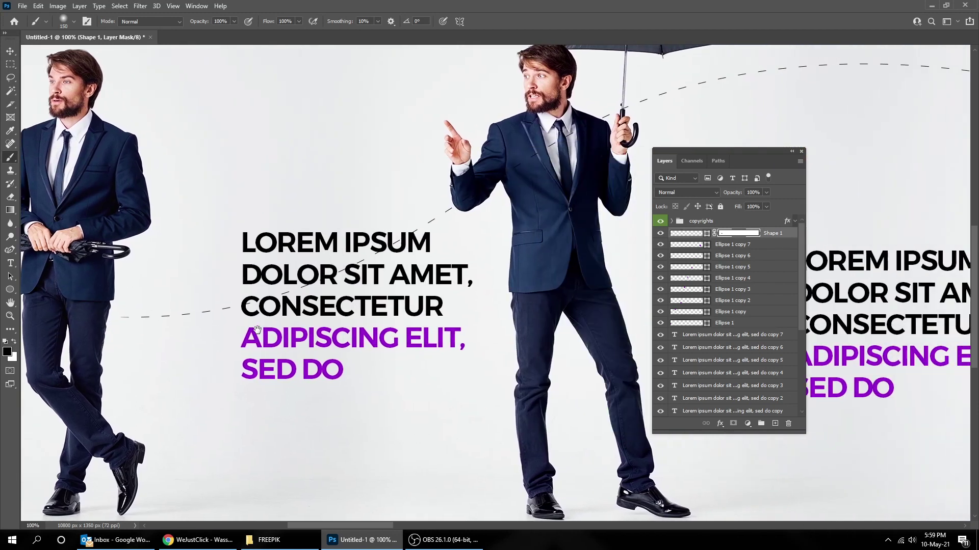
left_click_drag(400, 326, 373, 327)
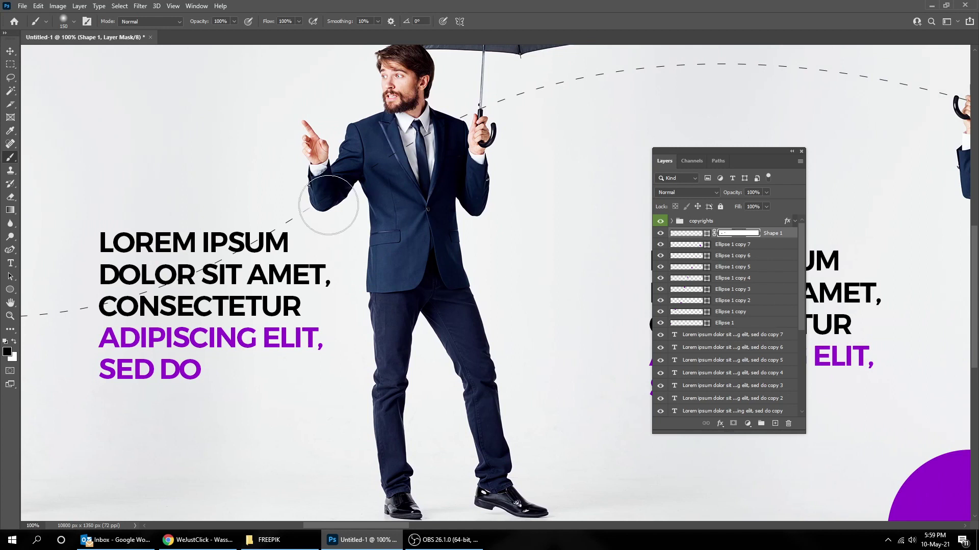
mouse_move(324, 201)
left_mouse_down()
mouse_move(401, 169)
mouse_move(454, 121)
mouse_move(464, 119)
mouse_move(446, 131)
mouse_move(472, 119)
mouse_move(441, 127)
left_mouse_up()
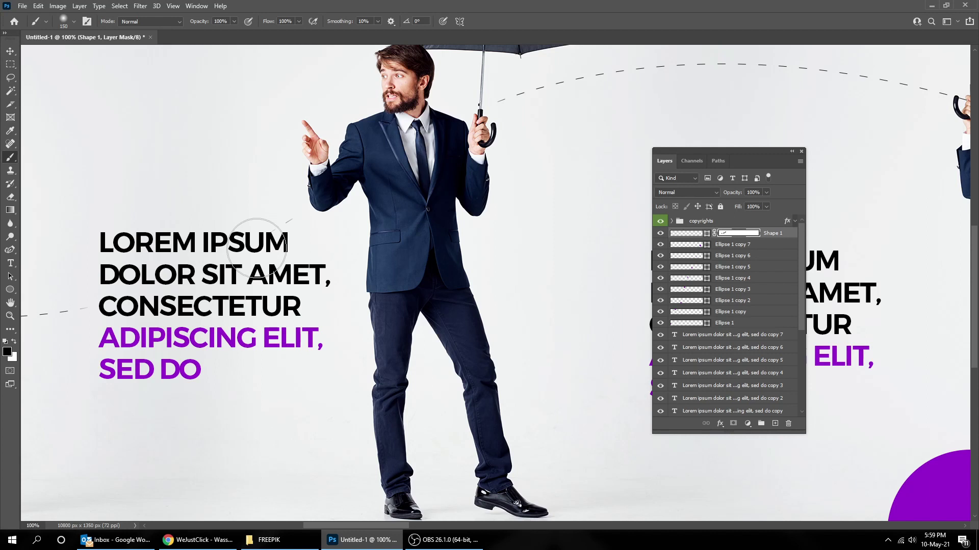
mouse_move(256, 248)
left_mouse_down()
mouse_move(291, 223)
mouse_move(246, 255)
left_mouse_up()
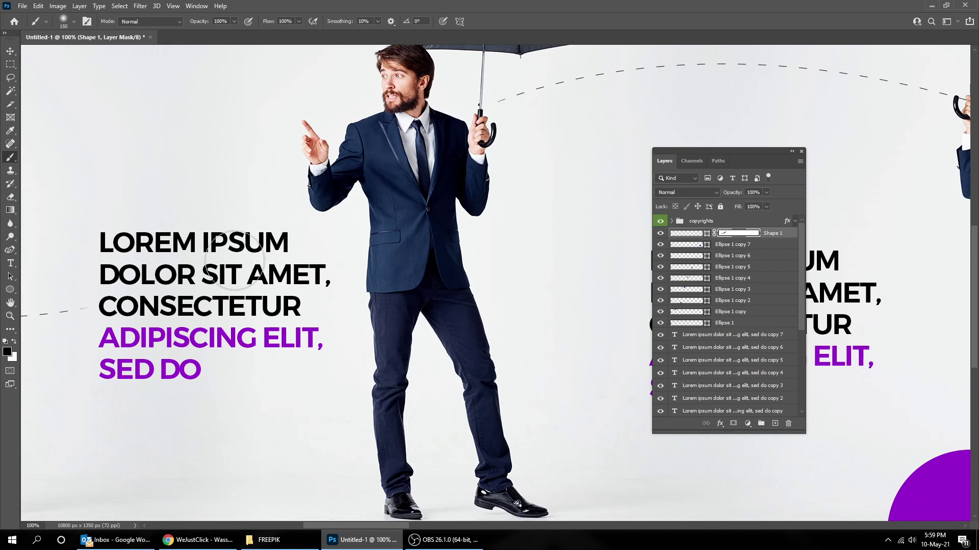
left_click_drag(132, 294, 101, 304)
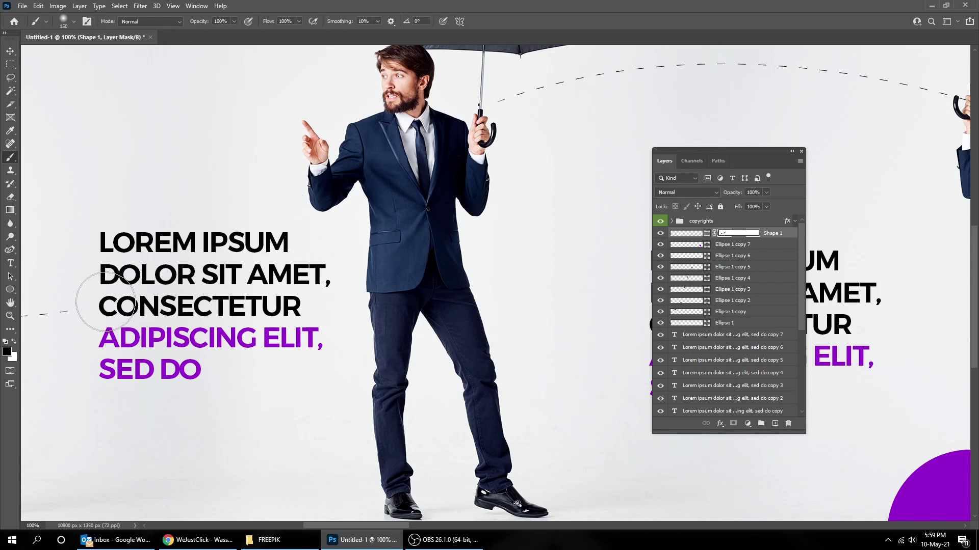
Step: Mask out the dashed line across the third man with outstretched arms and across the fourth slide's heading
left_click_drag(353, 265, 146, 285)
left_click_drag(456, 286, 322, 301)
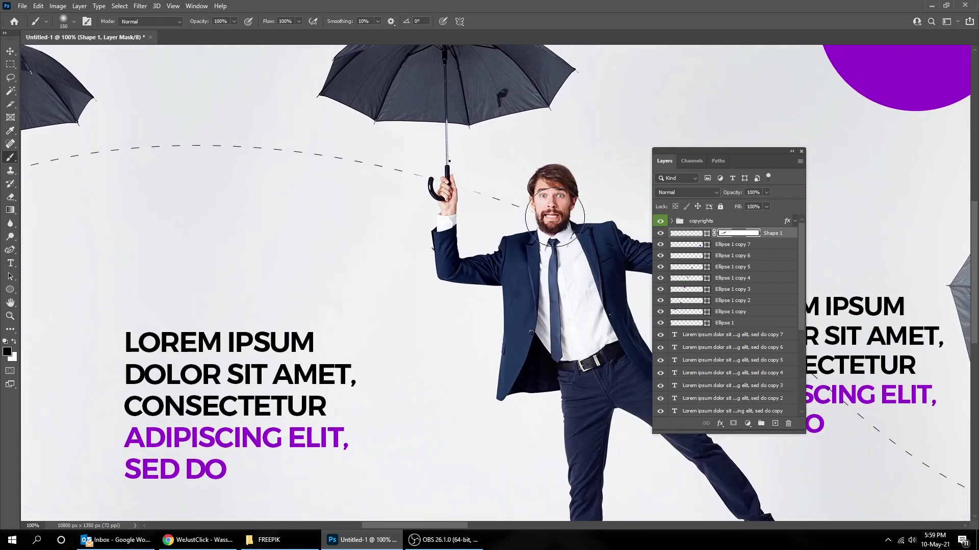
left_click_drag(560, 220, 393, 206)
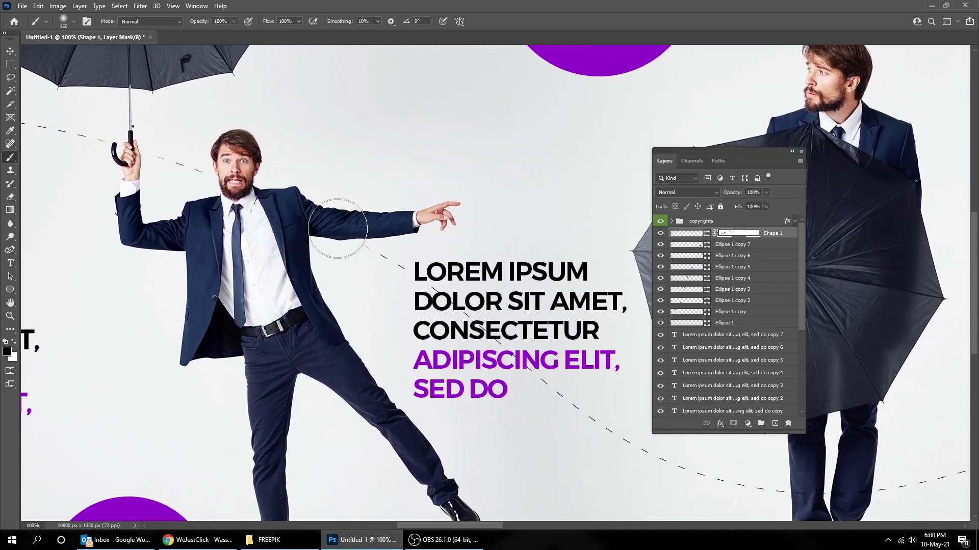
mouse_move(435, 309)
left_mouse_down()
mouse_move(329, 271)
mouse_move(383, 295)
mouse_move(424, 333)
left_mouse_up()
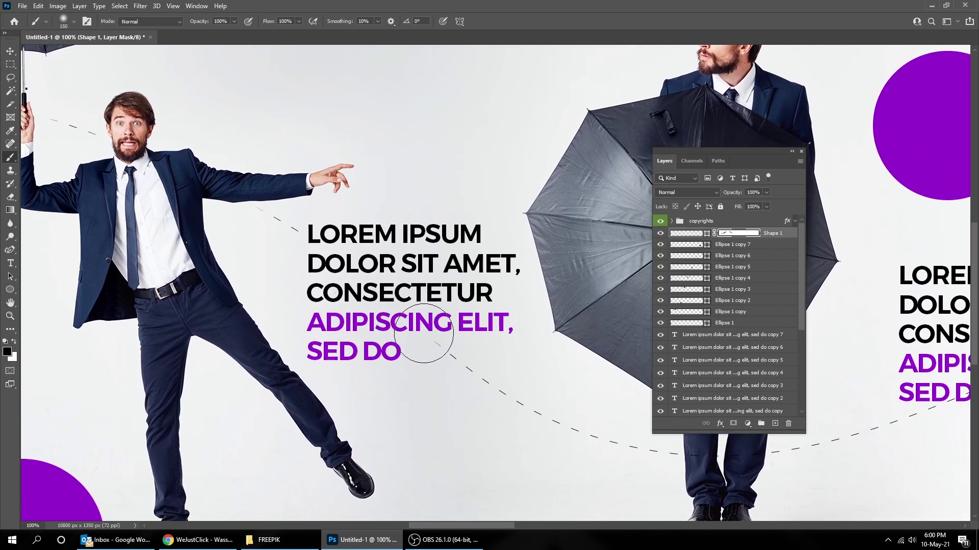
left_click_drag(412, 317, 441, 341)
left_click_drag(431, 305, 420, 304)
Step: Reduce the brush to 60 px and paint white on the mask to restore dashes around the fourth slide's heading, beside the third man's arm
left_click(14, 341)
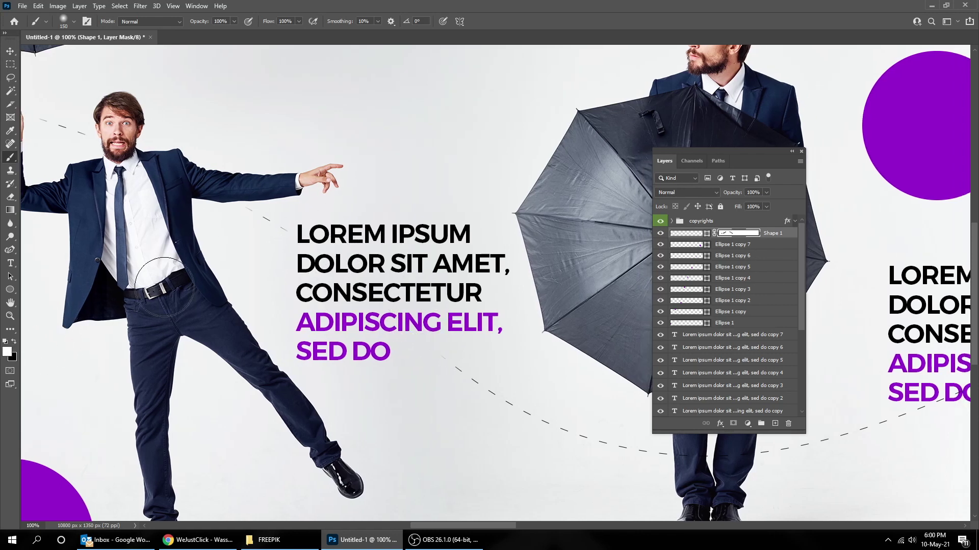
key("bracketleft")
key("bracketleft")
key("bracketleft")
key("bracketleft")
key("bracketleft")
key("bracketleft")
left_click(248, 214)
left_click_drag(496, 361, 41, 361)
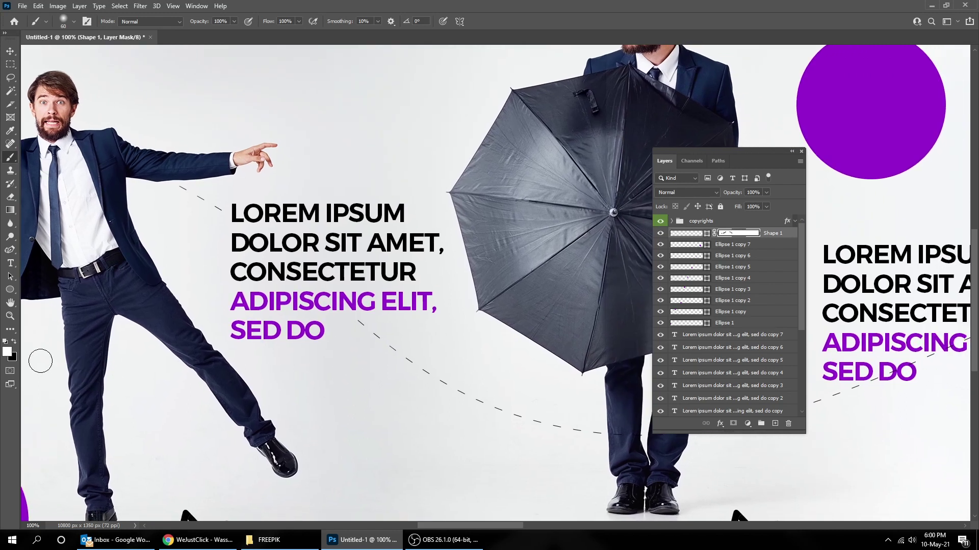
Step: Paint black on the mask to hide the dashed line across the fourth man's legs and the fifth slide's heading
left_click_drag(376, 362, 316, 344)
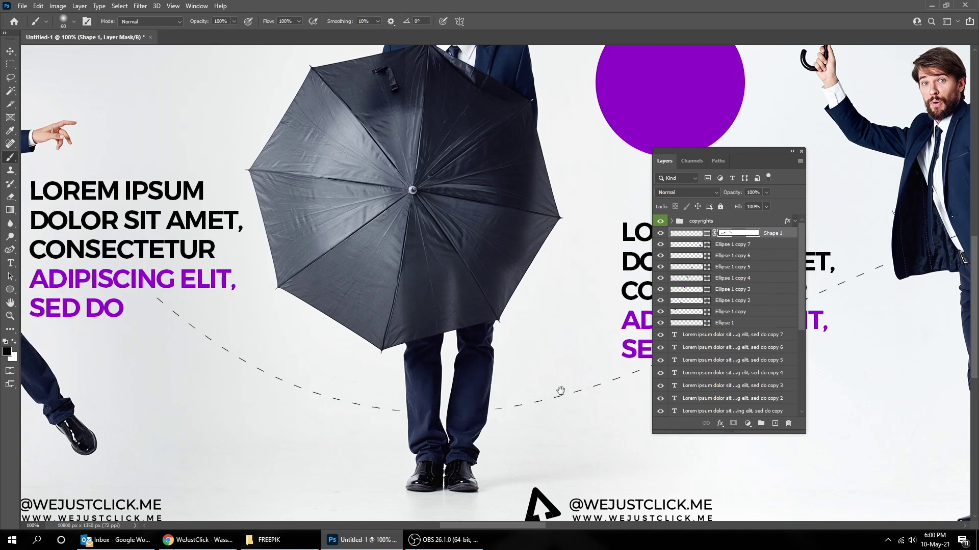
left_click_drag(510, 401, 288, 390)
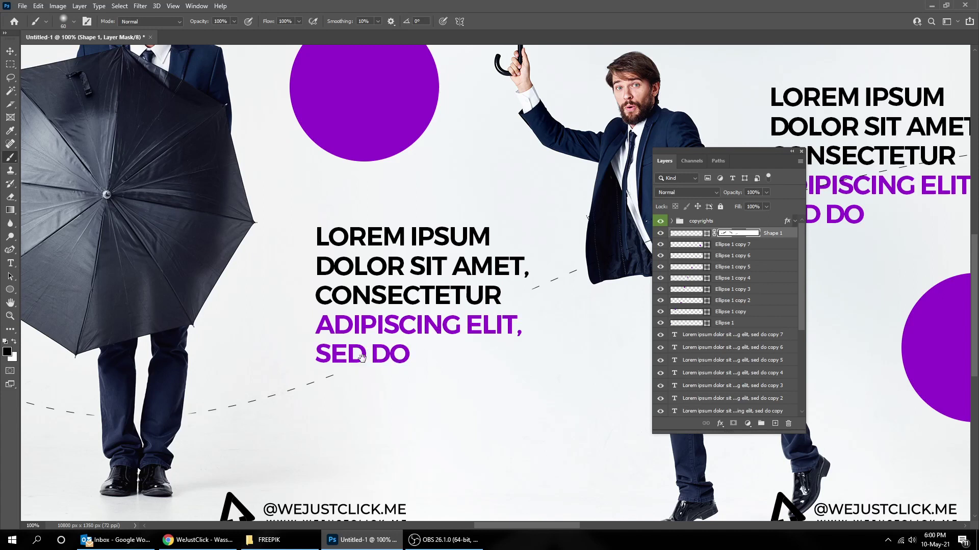
left_click_drag(363, 360, 303, 339)
Step: Mask out the dashed line where it crosses the fifth man and the sixth slide's heading
mouse_move(413, 263)
left_mouse_down()
mouse_move(465, 246)
mouse_move(369, 279)
mouse_move(414, 262)
left_mouse_up()
left_click_drag(485, 269, 417, 279)
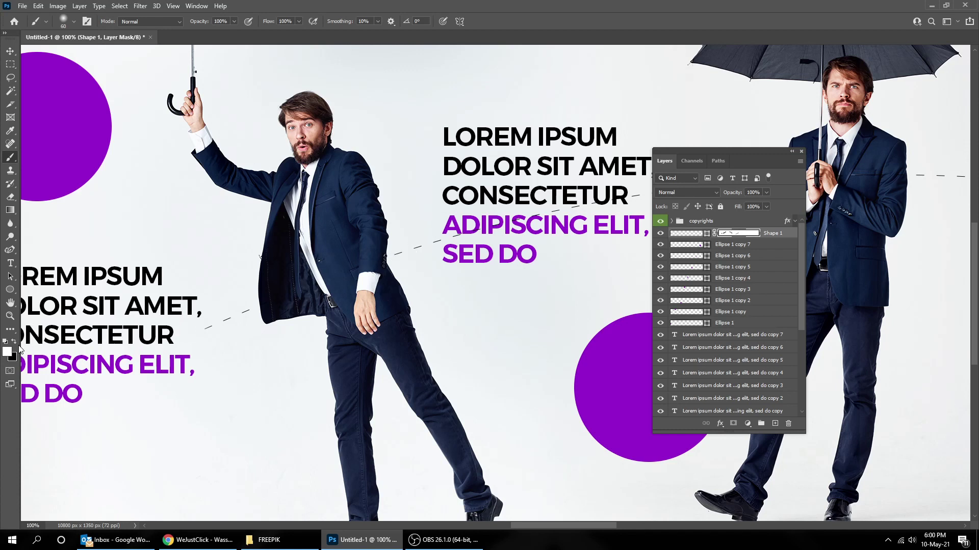
scroll(553, 226, "right", 5)
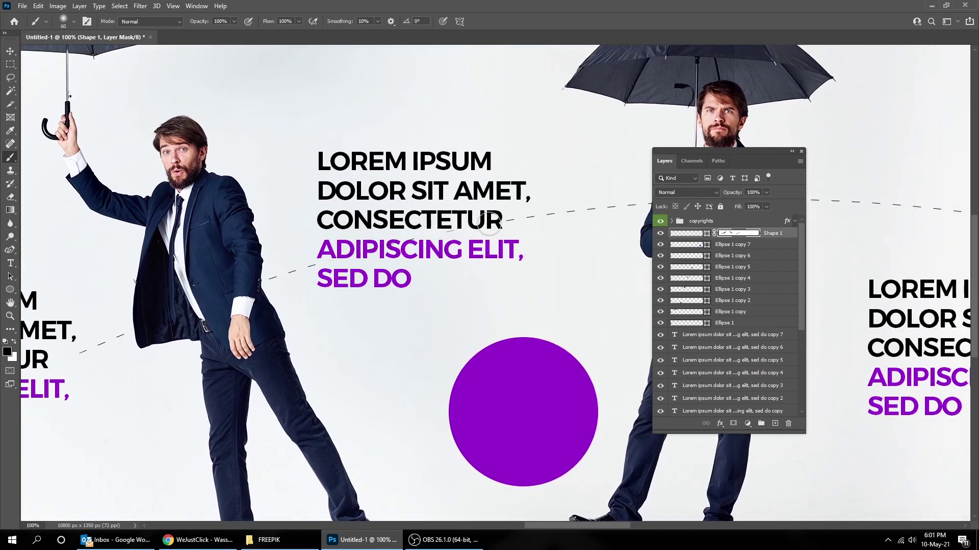
left_click_drag(513, 222, 337, 258)
Step: Mask out the dashed line across the sixth and seventh men and at the edge of the last purple circle
scroll(473, 236, "right", 10)
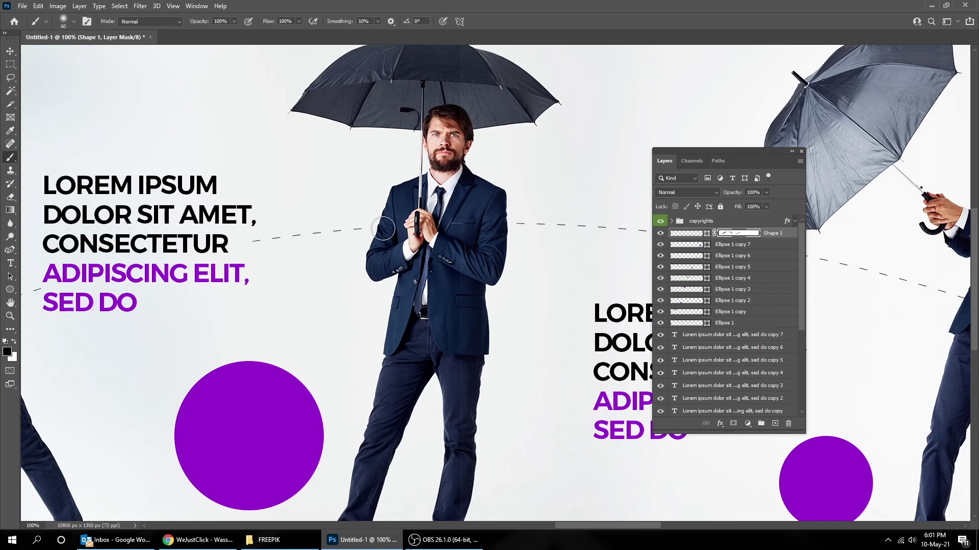
scroll(483, 255, "right", 10)
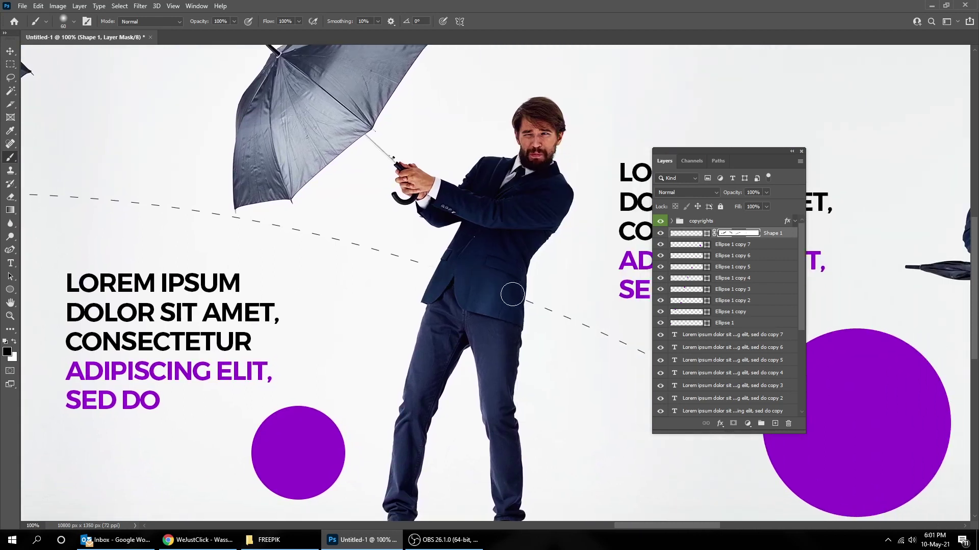
left_click_drag(485, 282, 347, 248)
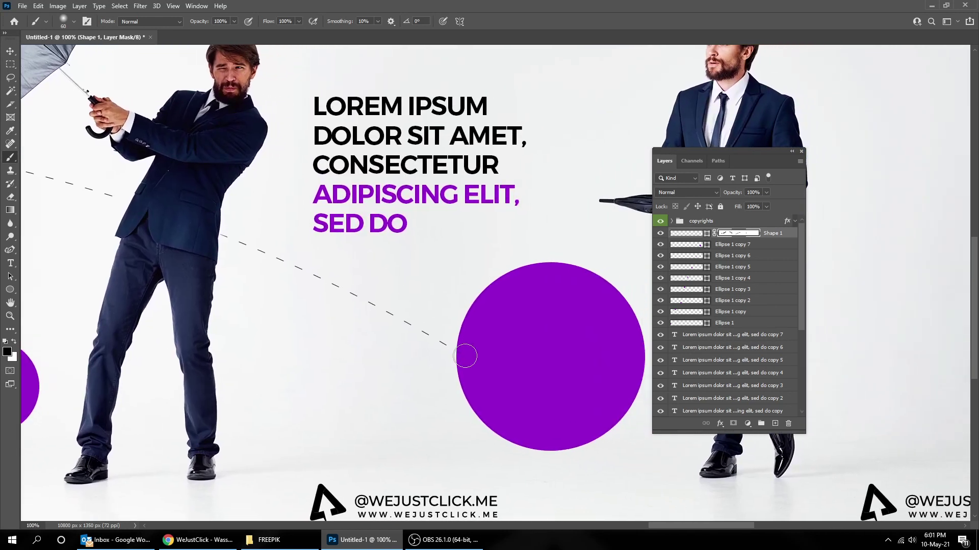
key("v")
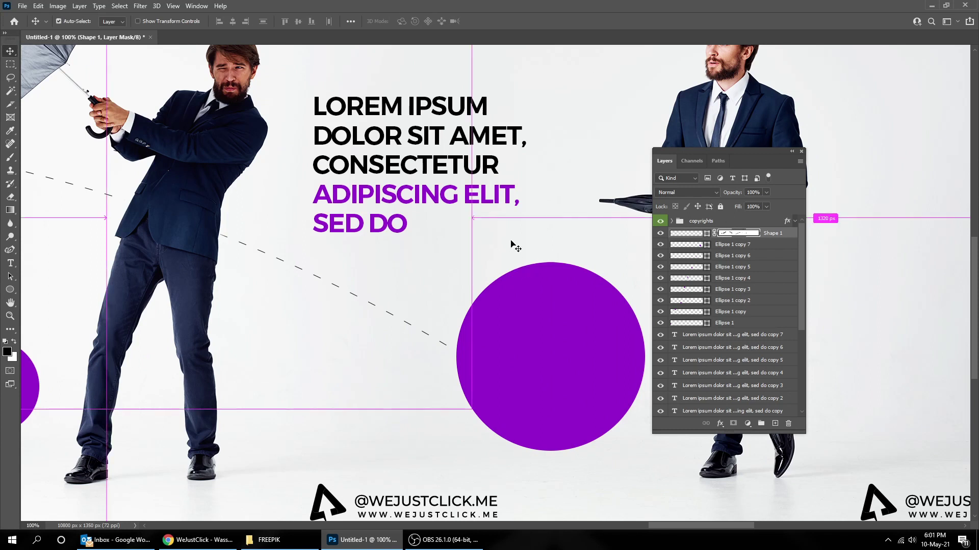
Step: Review the masked line and paint white to restore the missing dash beside the fifth slide's heading
key("ctrl+minus")
key("Tab")
left_click_drag(493, 250, 623, 219)
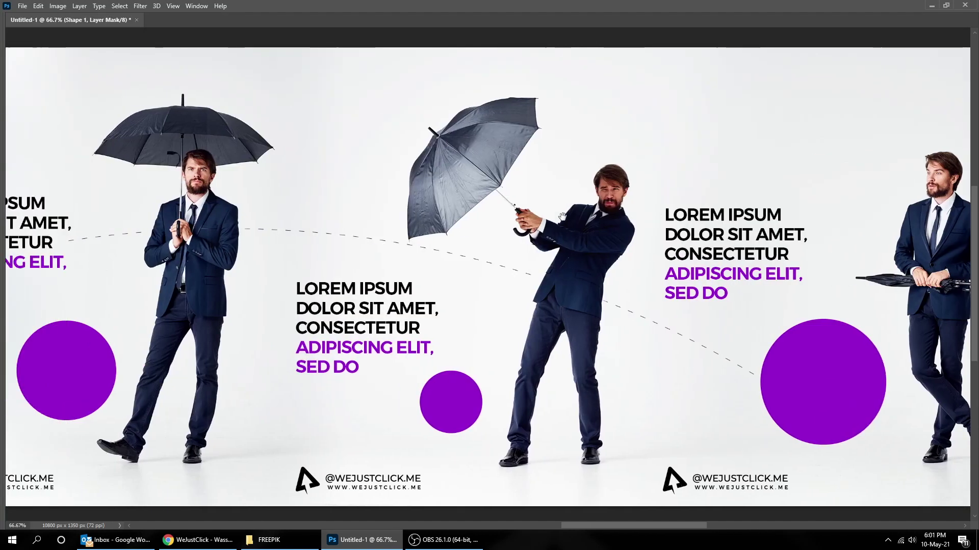
scroll(332, 226, "left", 2)
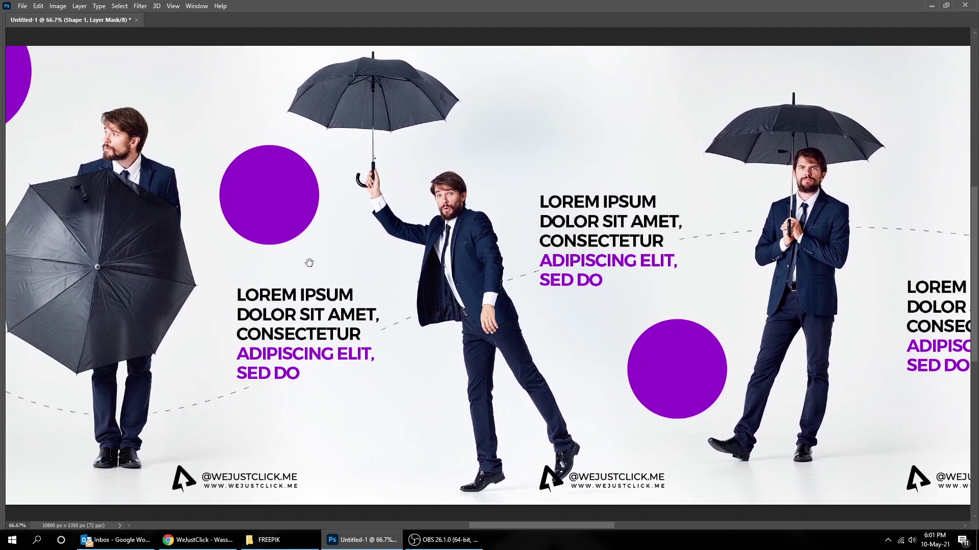
scroll(308, 262, "down", 1)
scroll(431, 324, "up", 2)
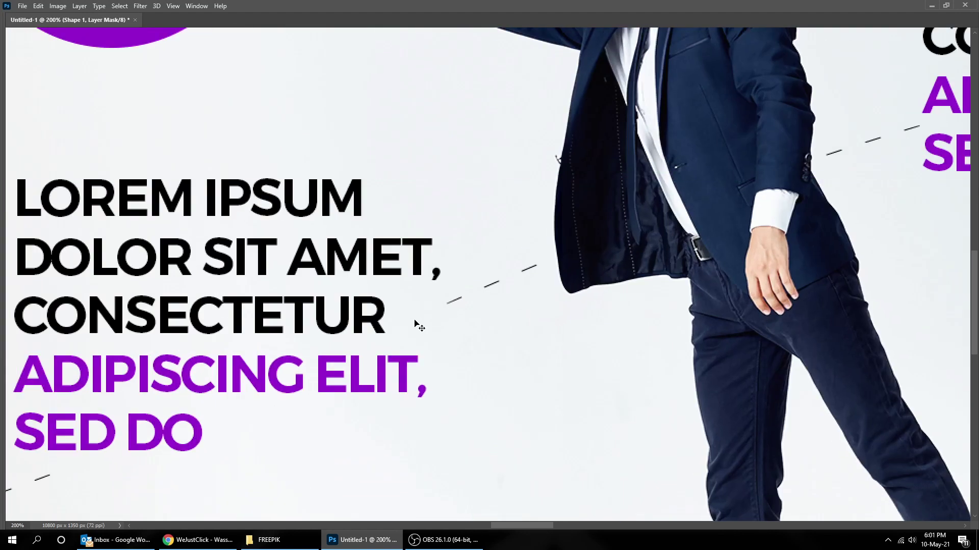
key("Tab")
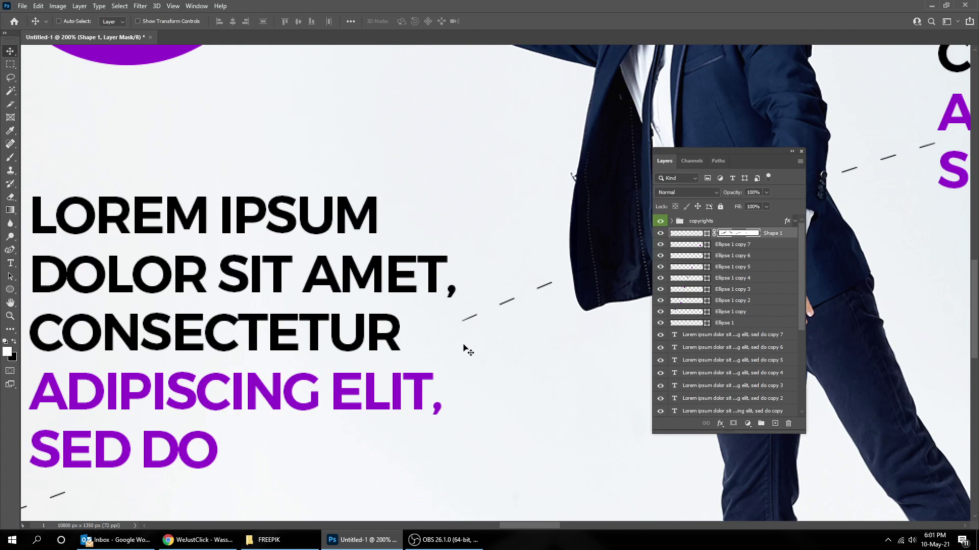
key("b")
left_click(431, 336)
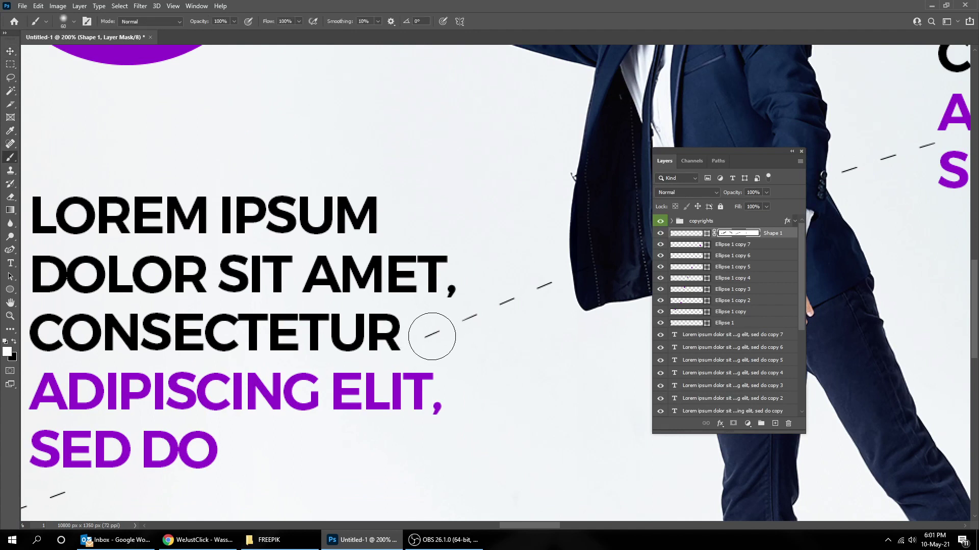
key("x")
key("x")
left_click_drag(414, 342, 524, 297)
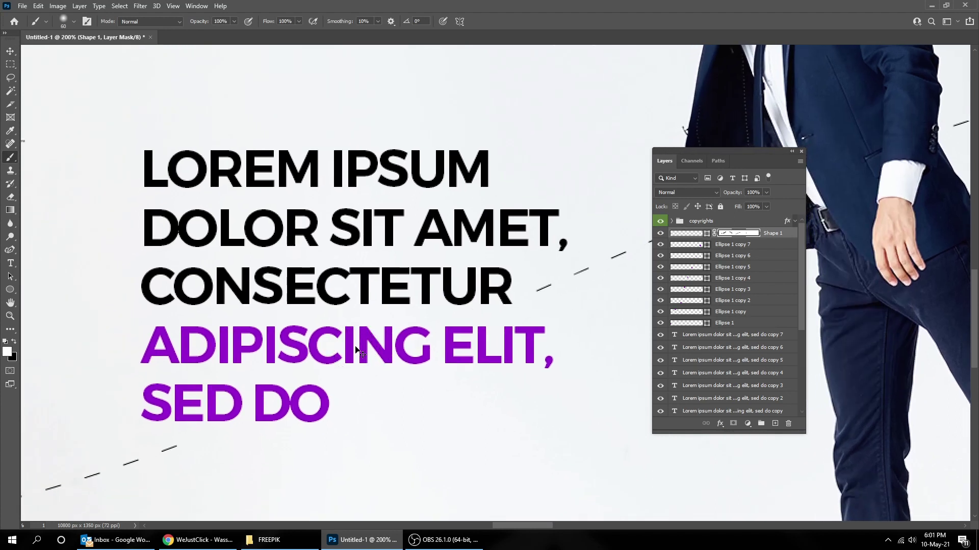
Step: Restore the missing dashes on both sides of the second slide's heading by painting white on the mask
key("ctrl+minus")
key("ctrl+minus")
key("ctrl+minus")
key("Tab")
mouse_move(345, 345)
left_mouse_down()
mouse_move(594, 279)
mouse_move(598, 332)
mouse_move(706, 329)
left_mouse_up()
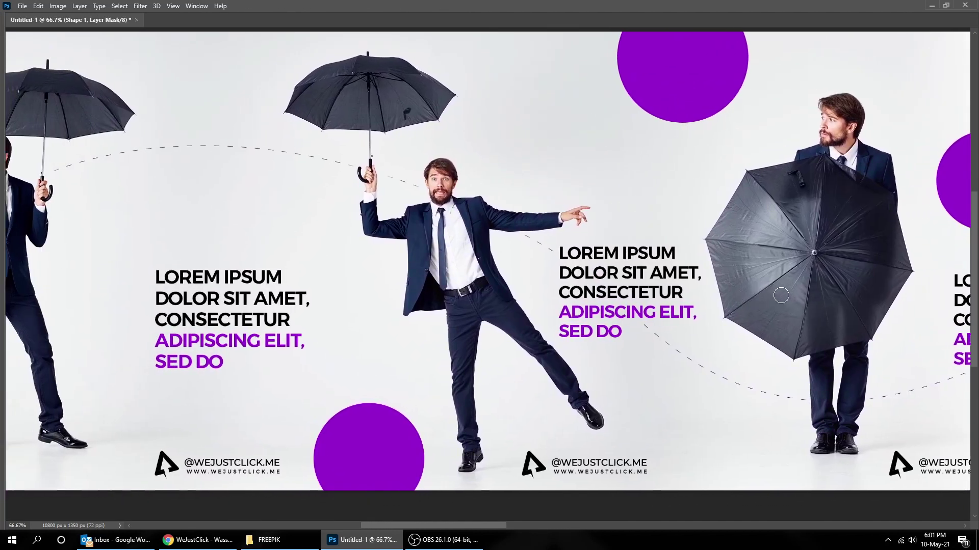
left_click_drag(317, 305, 555, 281)
left_click_drag(417, 275, 533, 276)
left_click_drag(385, 277, 527, 277)
scroll(447, 201, "up", 1)
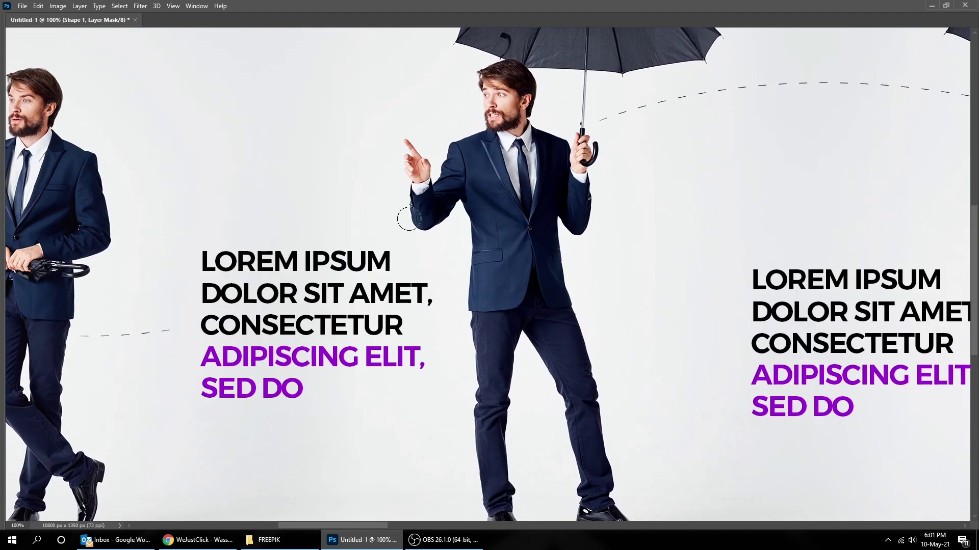
key("Tab")
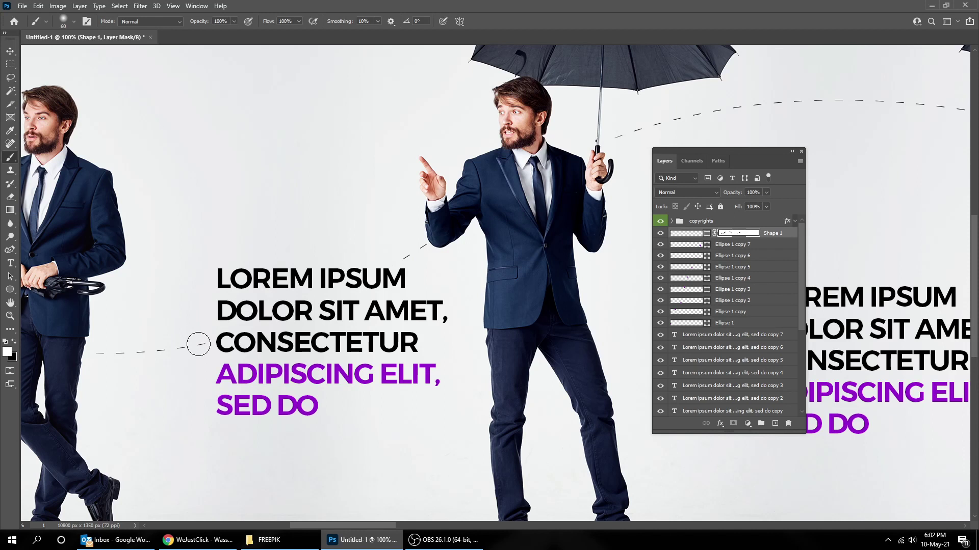
Step: Paint black on the mask to clean up the end of the dashed line at the first man's legs
scroll(275, 313, "left", 5)
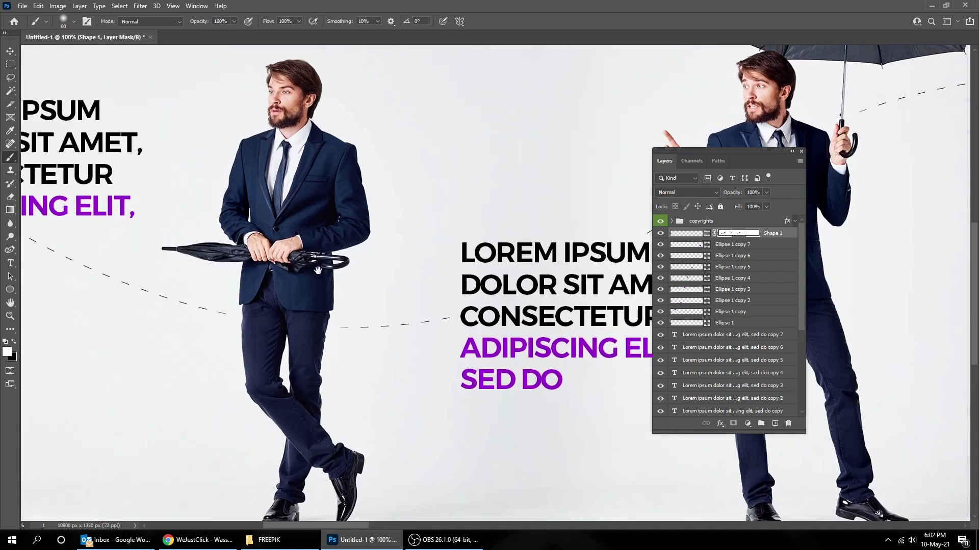
scroll(243, 315, "left", 2)
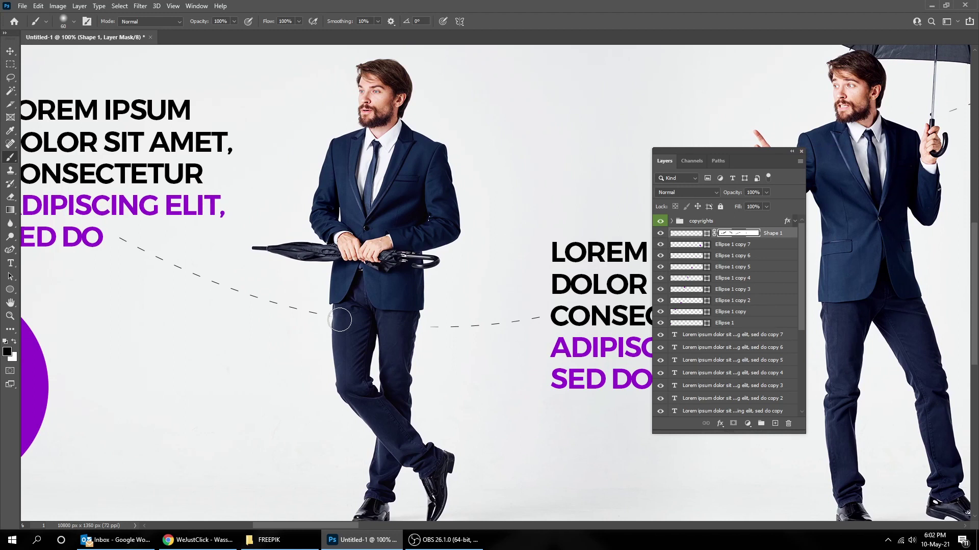
left_click_drag(271, 232, 391, 233)
mouse_move(289, 213)
left_mouse_down()
mouse_move(344, 242)
mouse_move(231, 243)
left_mouse_up()
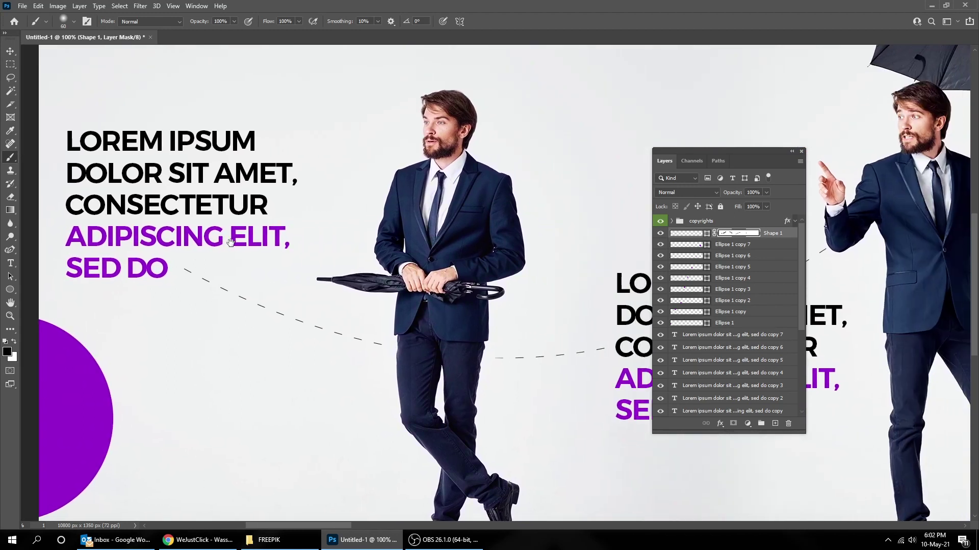
Step: Switch to full-screen view without panels and show the guides over the carousel
key("ctrl+minus")
key("f")
key("f")
left_click_drag(791, 333, 315, 311)
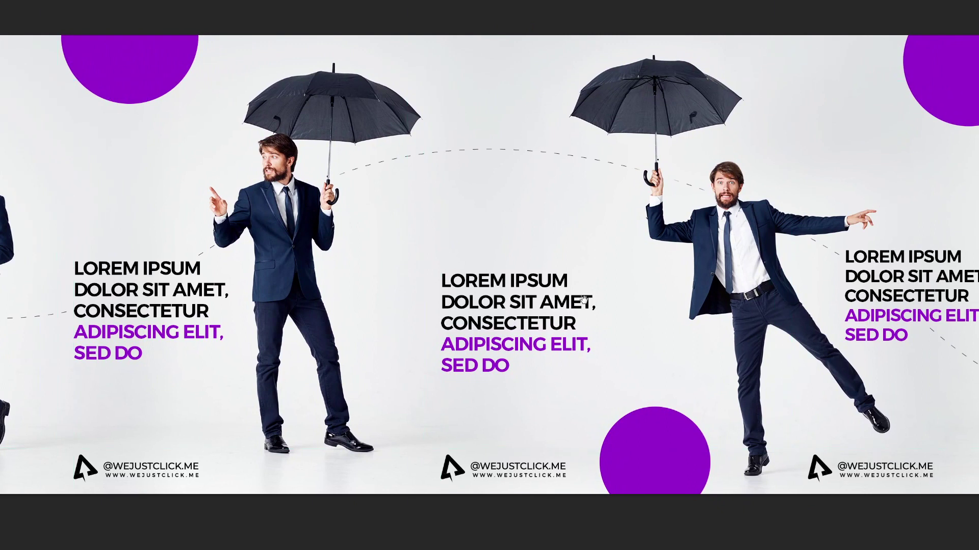
key("ctrl+semicolon")
Step: Select the first eight slides with the Rectangular Marquee, ending at the slide-boundary guide after the last man
left_click_drag(679, 293, 322, 282)
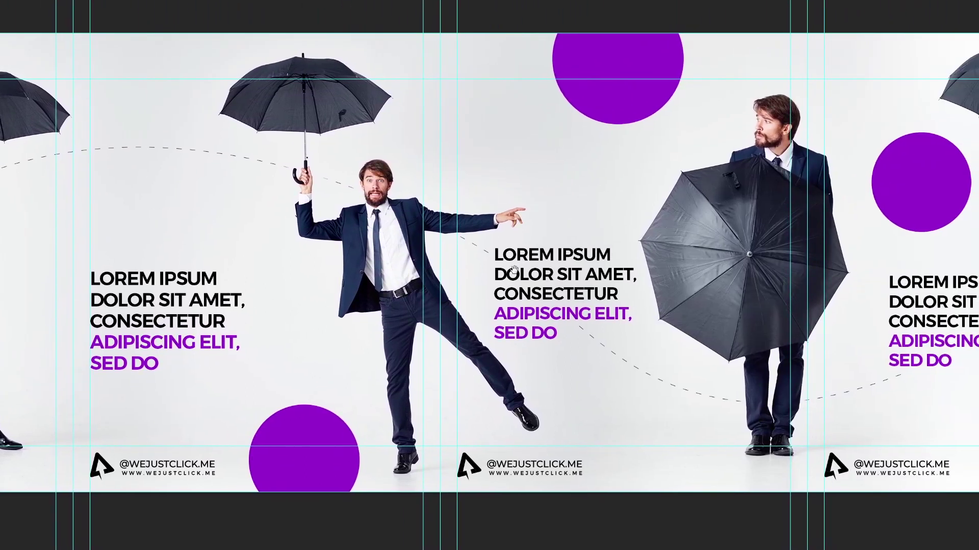
left_click_drag(852, 272, 308, 276)
left_click_drag(779, 270, 381, 259)
left_click_drag(862, 270, 470, 265)
left_click_drag(811, 255, 583, 255)
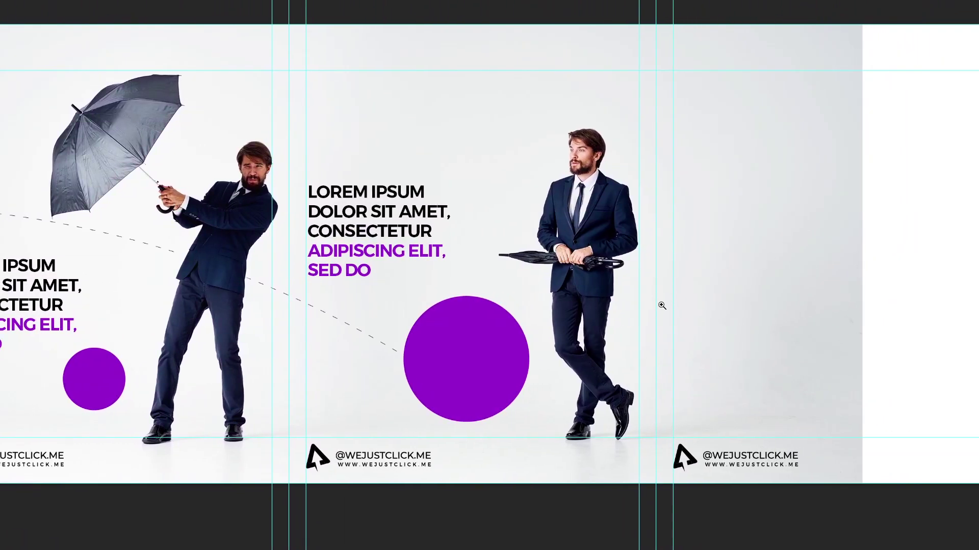
key("ctrl+minus")
key("ctrl+minus")
key("ctrl+minus")
key("ctrl+minus")
left_click_drag(662, 306, 914, 279)
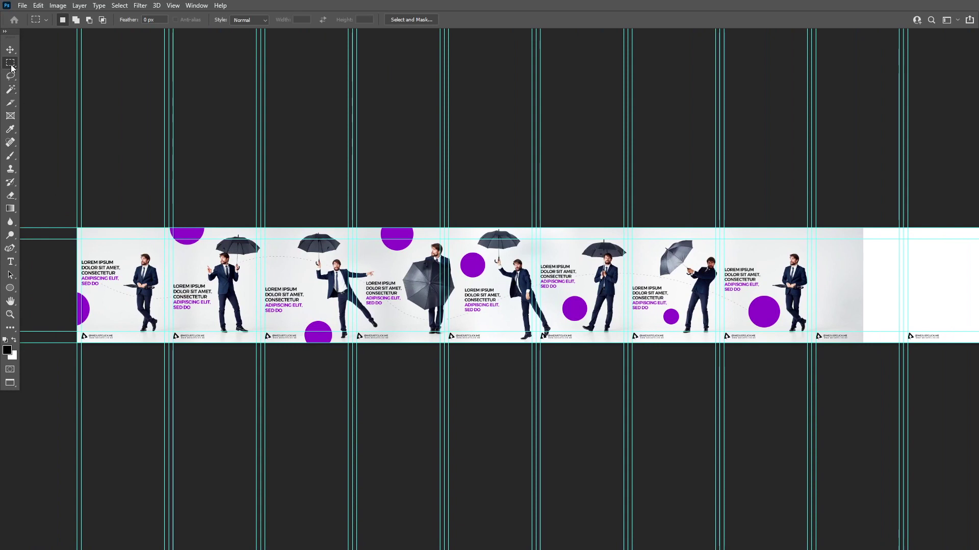
left_click_drag(78, 223, 812, 407)
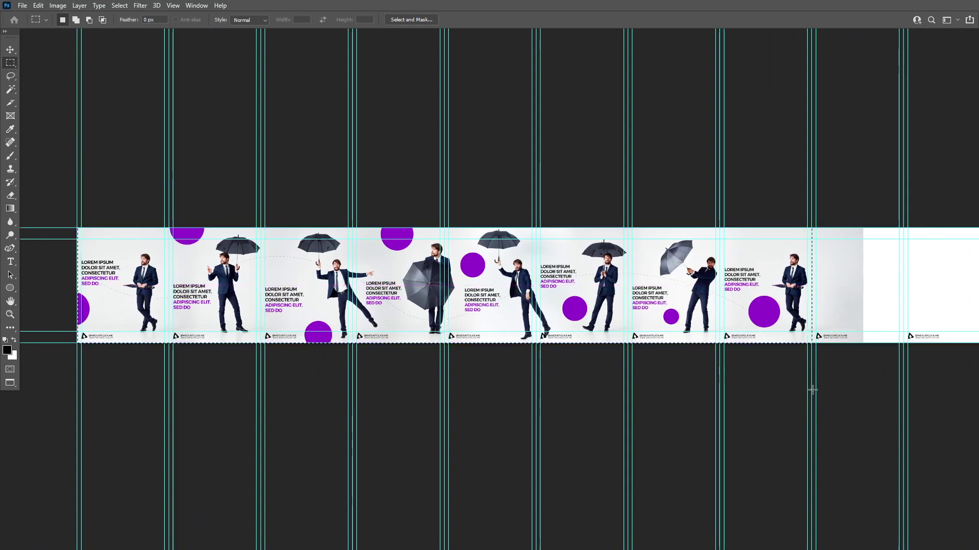
Step: Crop the canvas to the selected eight slides and clear the selection
left_click(812, 330, "ctrl")
scroll(813, 330, "up", 4)
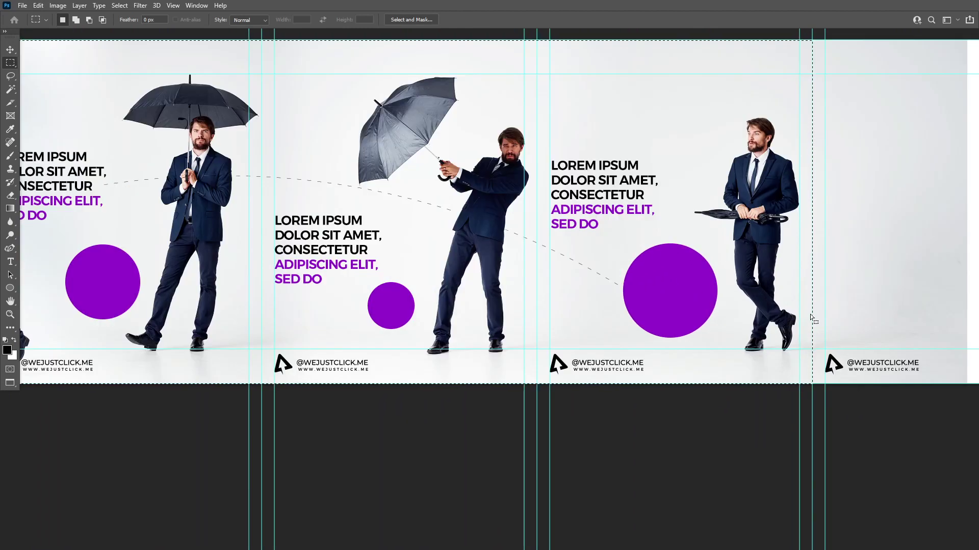
key("alt+i")
key("p")
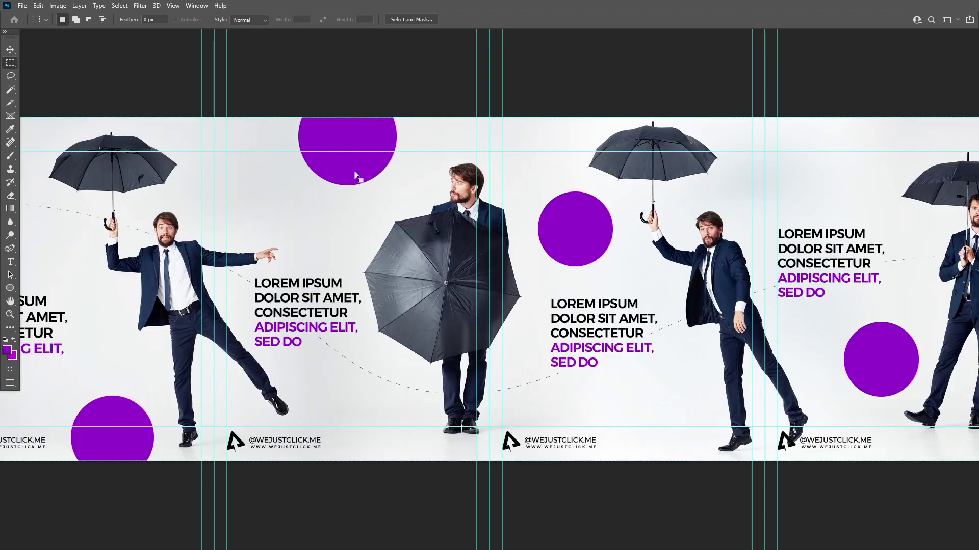
left_click(119, 6)
left_click(132, 26)
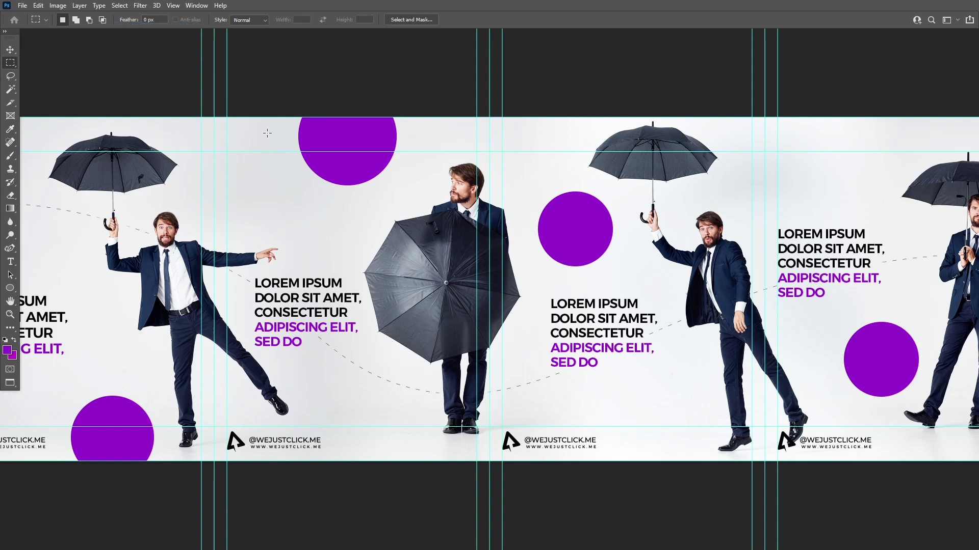
key("v")
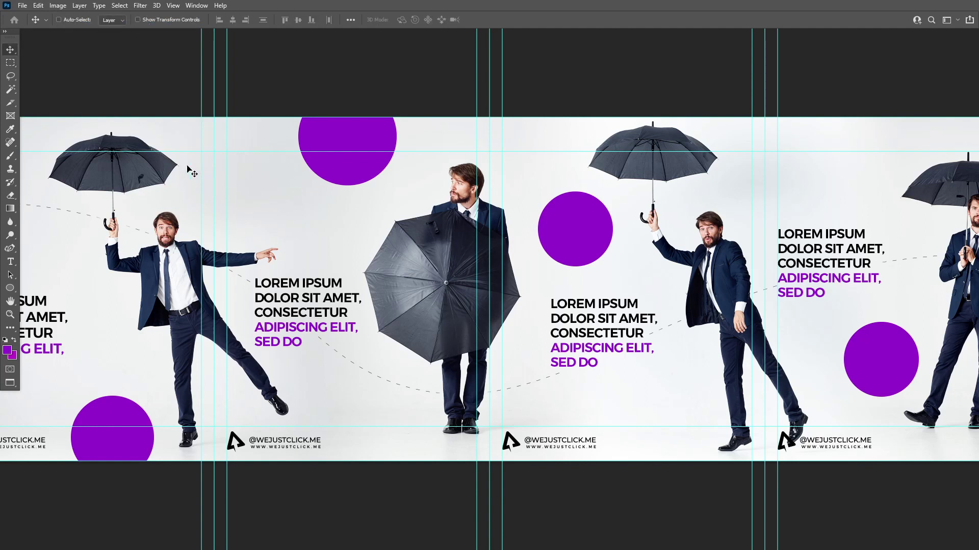
Step: Divide the whole carousel with the Slice tool vertically into 8 evenly spaced slices across
key("c")
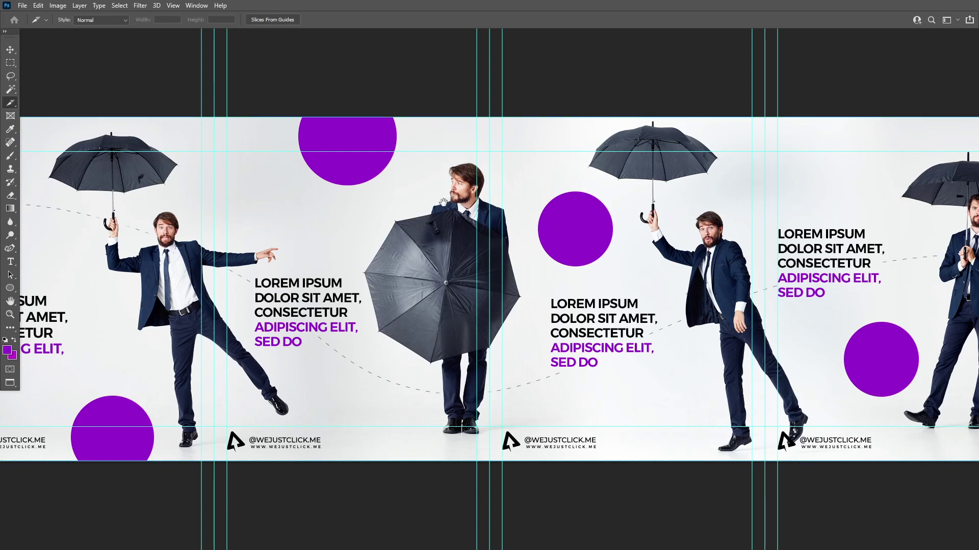
left_click_drag(609, 198, 397, 199)
key("ctrl+minus")
scroll(445, 201, "down", 5)
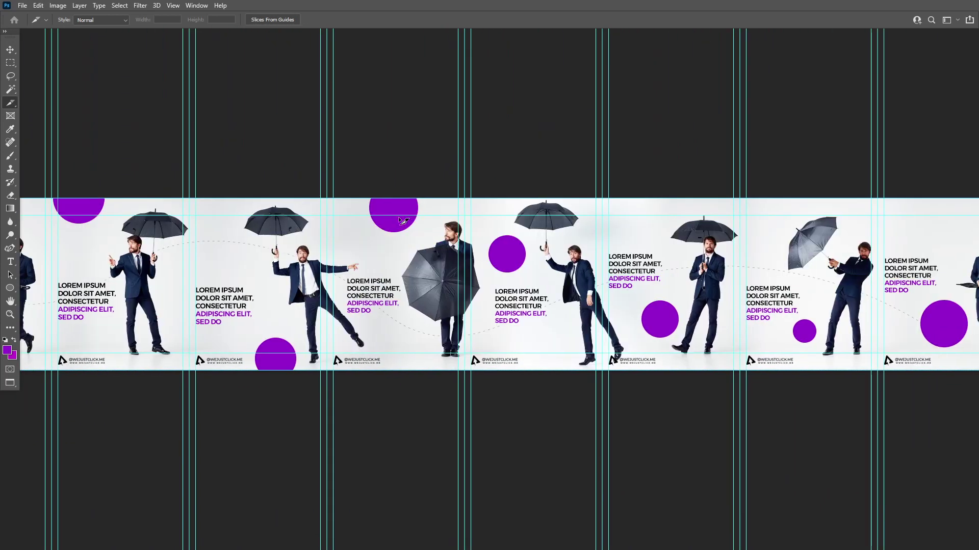
scroll(403, 221, "down", 2)
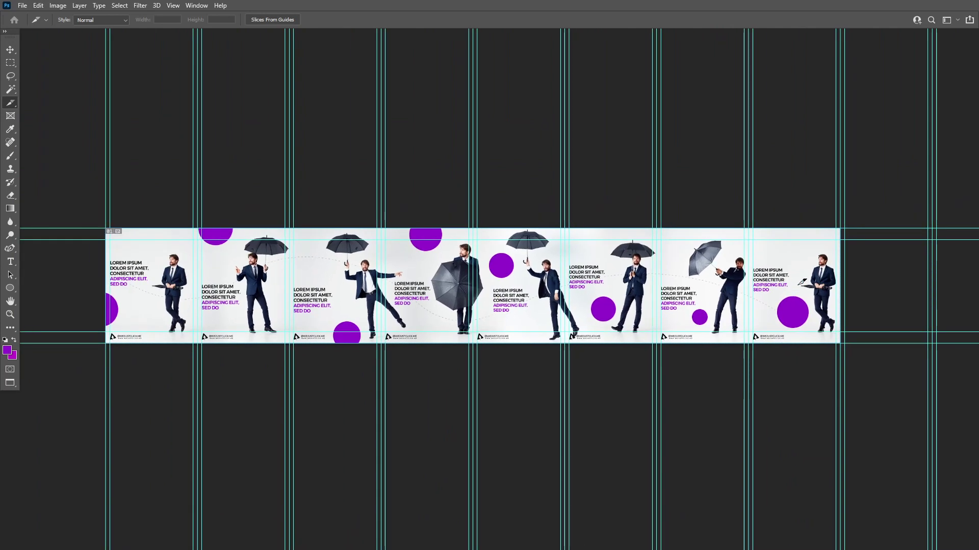
right_click(686, 275)
left_click(694, 323)
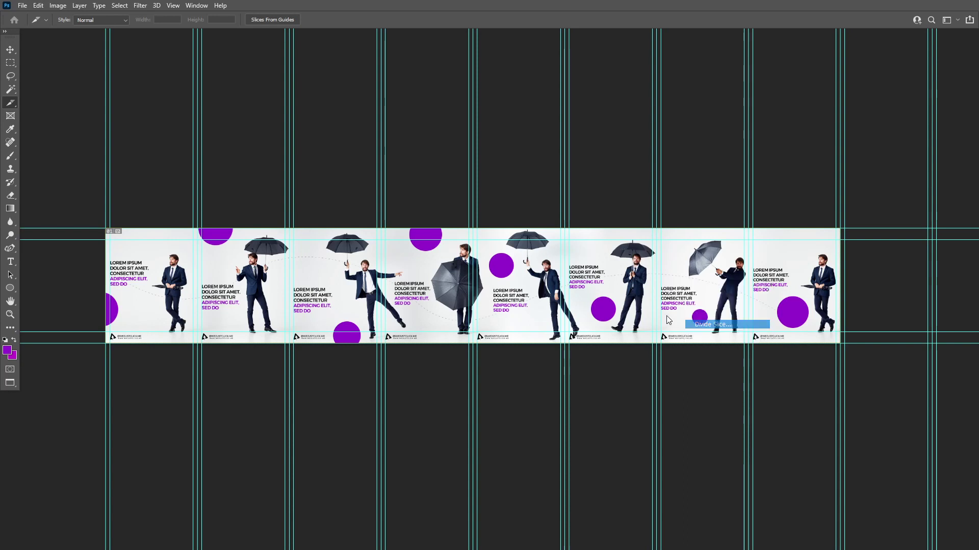
type("8")
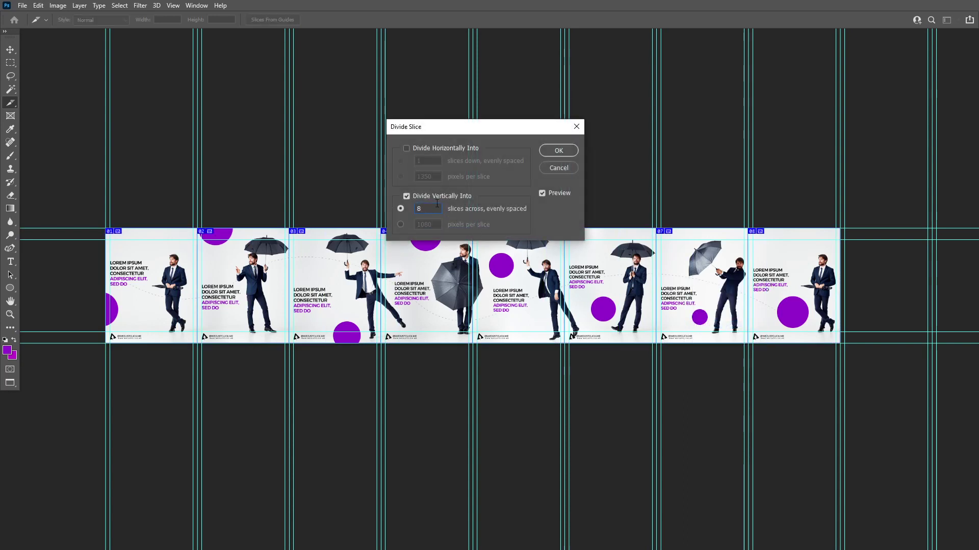
left_click(551, 149)
Step: Preview the sliced carousel in Save for Web with all slices fitted in view, and leave without saving
left_click(478, 237, "ctrl")
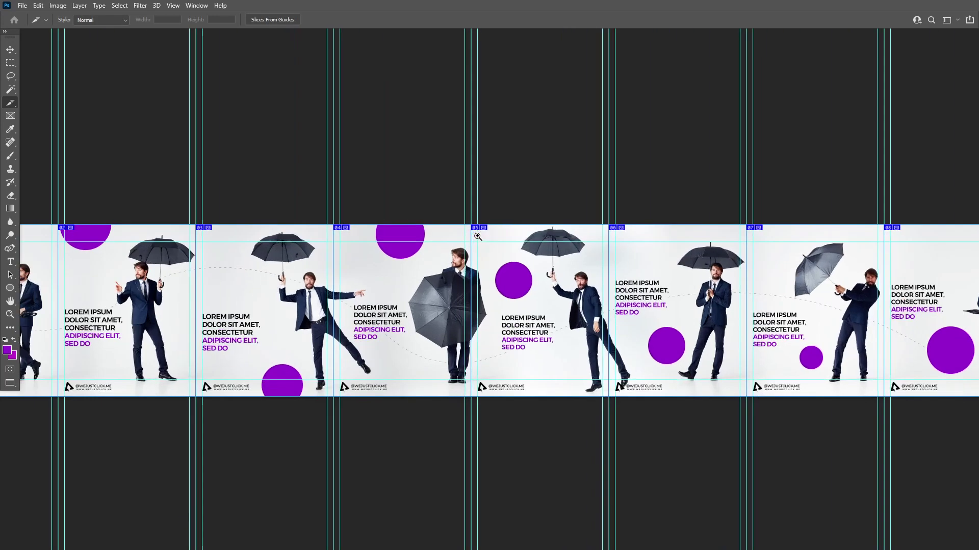
key("v")
left_click(316, 251, "ctrl")
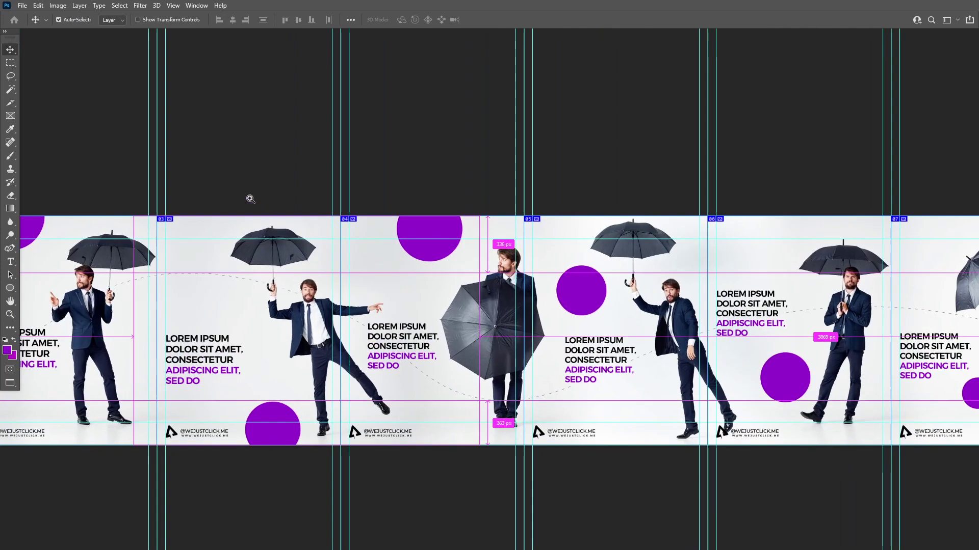
left_click_drag(239, 185, 254, 159)
left_click(22, 5)
mouse_move(76, 168)
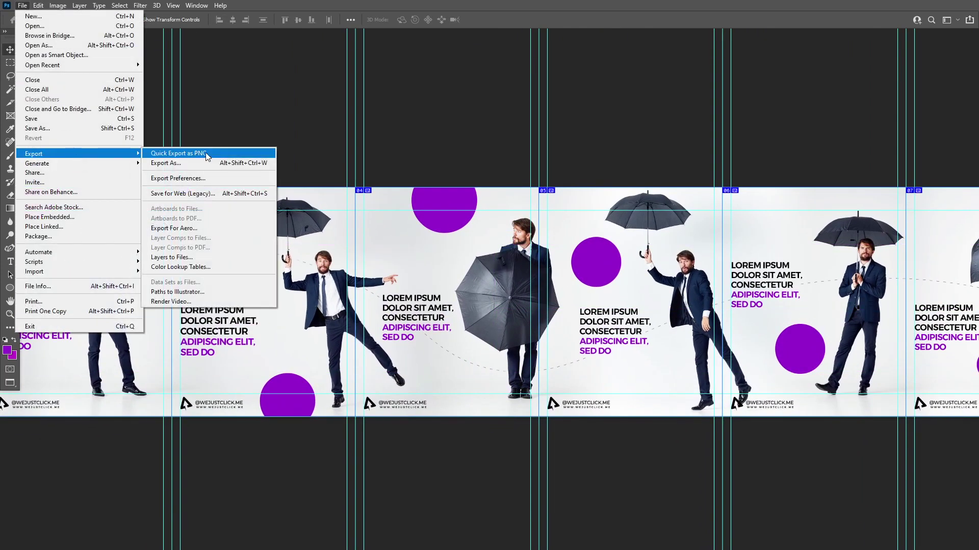
left_click(224, 195)
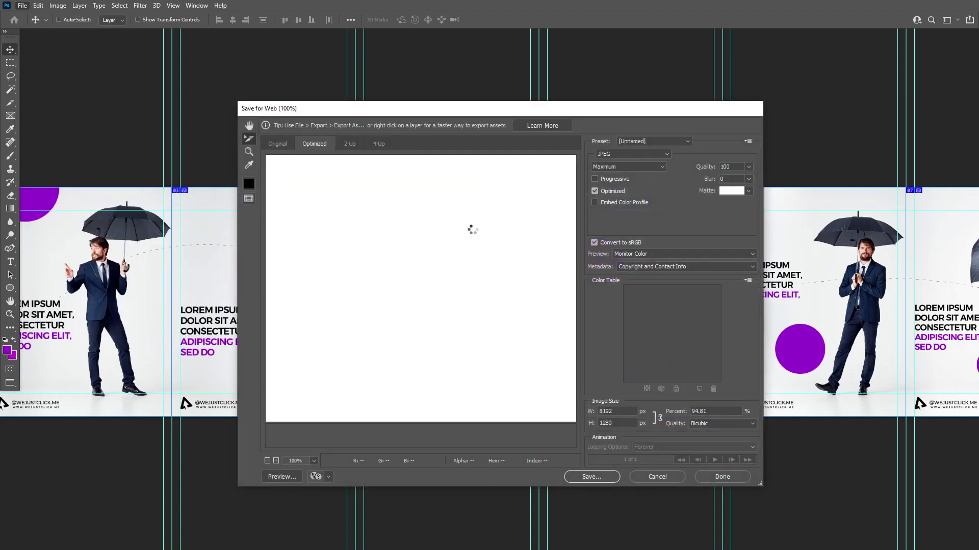
right_click(447, 262)
left_click(484, 162)
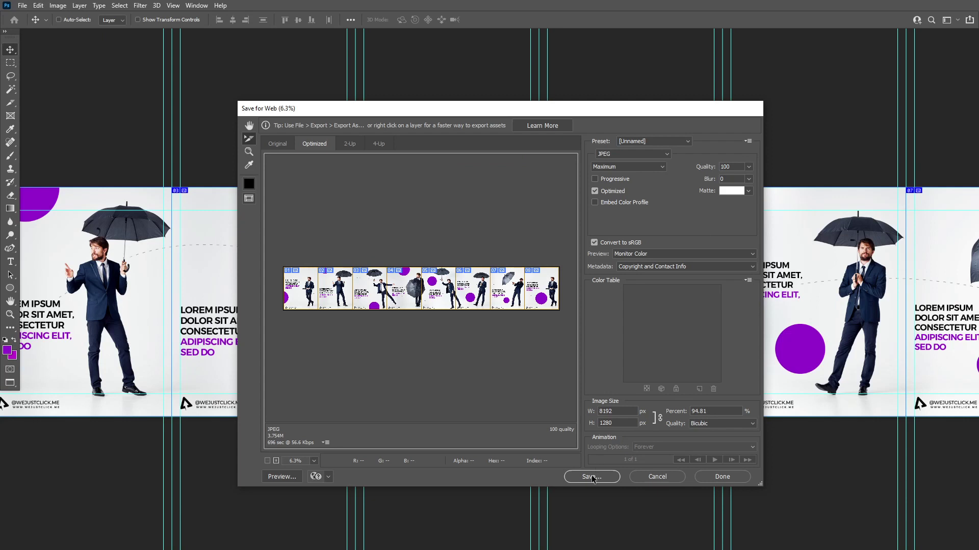
left_click(657, 477)
Step: Hide the guides and check the dashed line and artwork across the first slides up close
key("ctrl+semicolon")
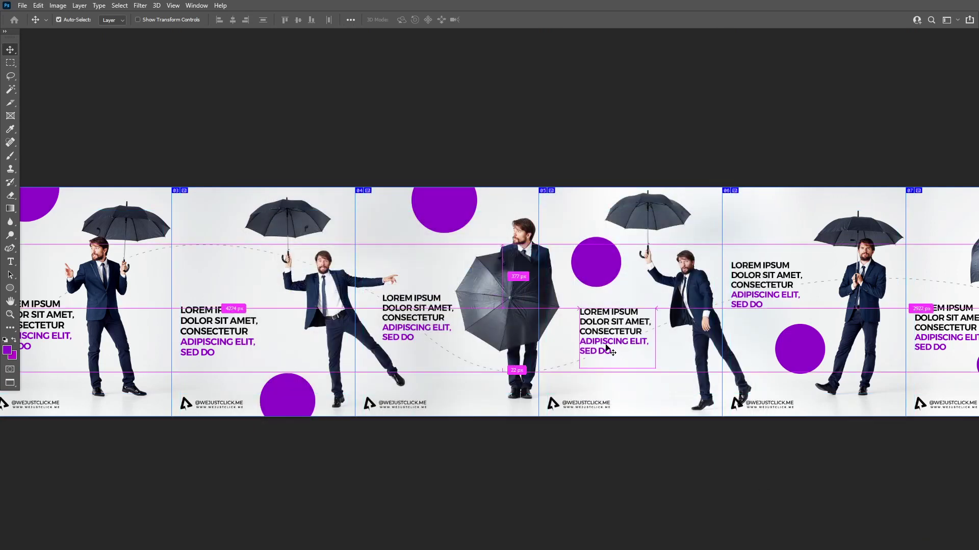
key("ctrl+plus")
left_click_drag(372, 288, 489, 280)
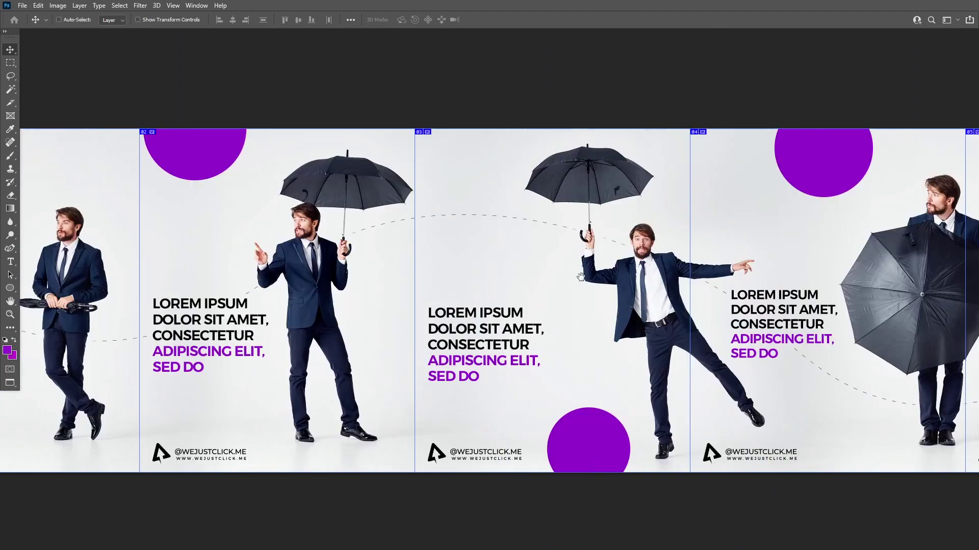
scroll(518, 266, "left", 3)
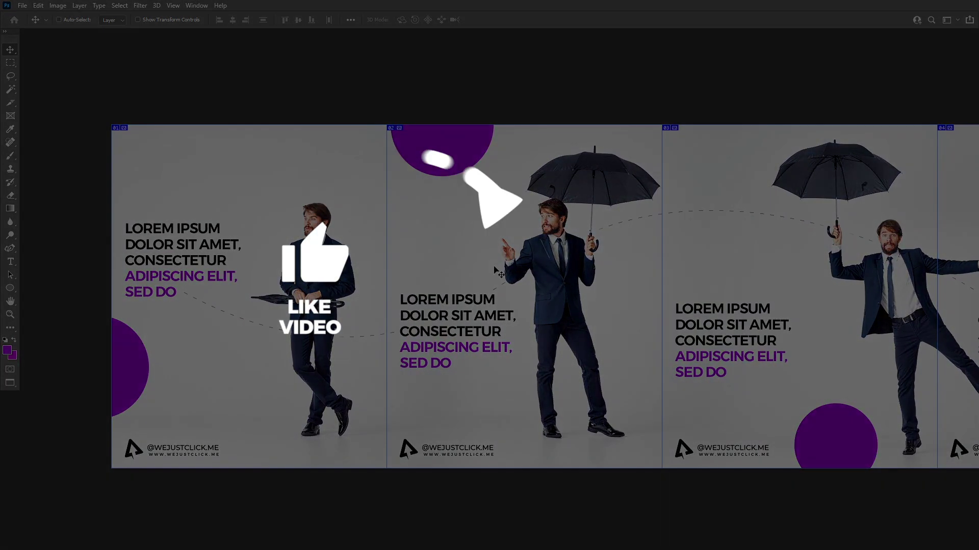